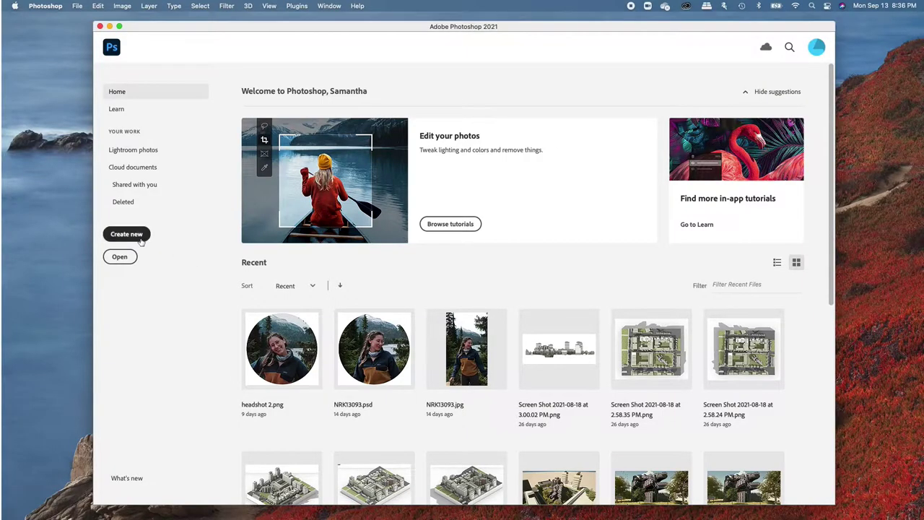
# Step: Create a blank document 10 inches wide and 10 inches high at 300 ppi
pyautogui.click(127, 234)
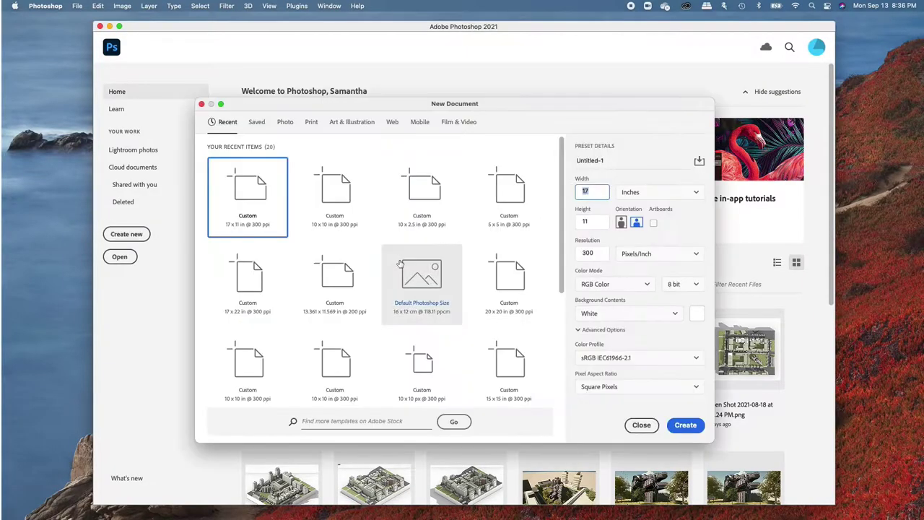
pyautogui.click(599, 191)
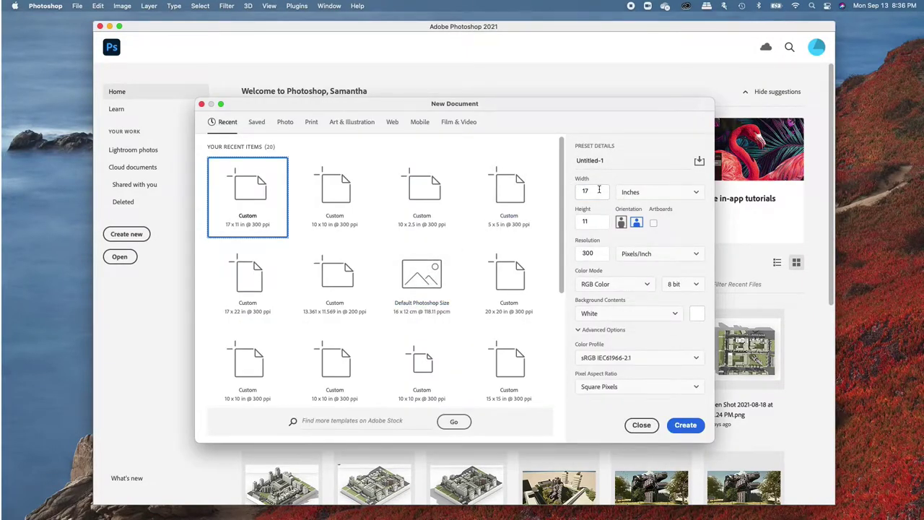
pyautogui.doubleClick(599, 190)
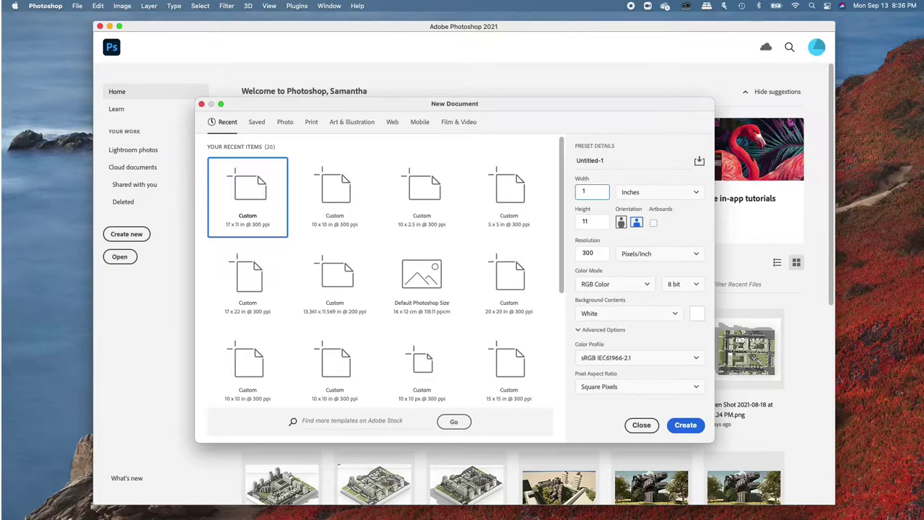
pyautogui.write('0')
pyautogui.press('Tab')
pyautogui.press('Tab')
pyautogui.press('Return')
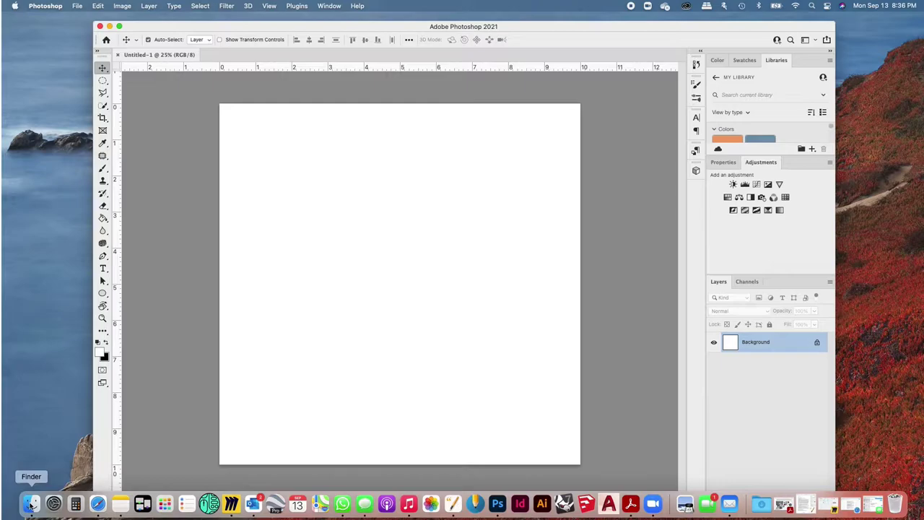
# Step: Drag the selected Hockney Joiner photos from Finder onto the blank Photoshop canvas
pyautogui.click(31, 504)
pyautogui.scroll(-3, 542, 253)
pyautogui.scroll(-3, 613, 239)
pyautogui.scroll(5, 645, 229)
pyautogui.scroll(3, 678, 224)
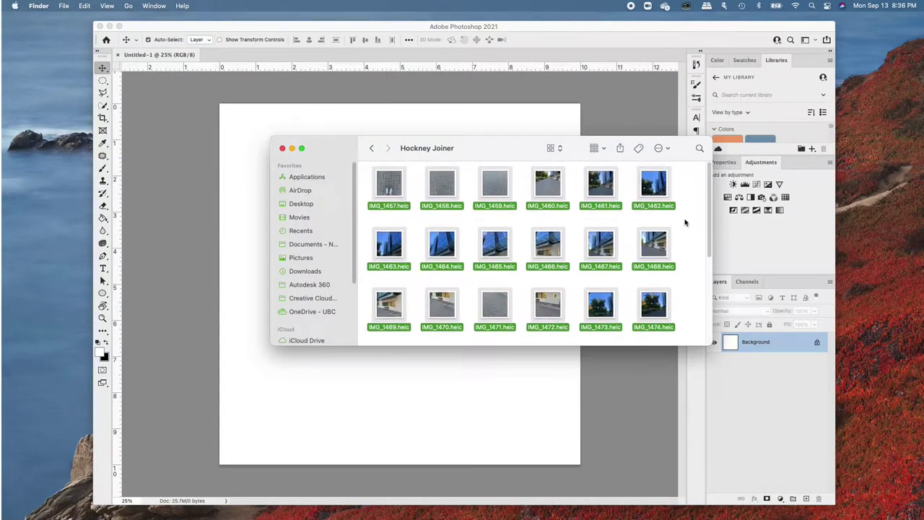
pyautogui.scroll(-5, 685, 222)
pyautogui.scroll(-3, 614, 289)
pyautogui.scroll(-2, 606, 303)
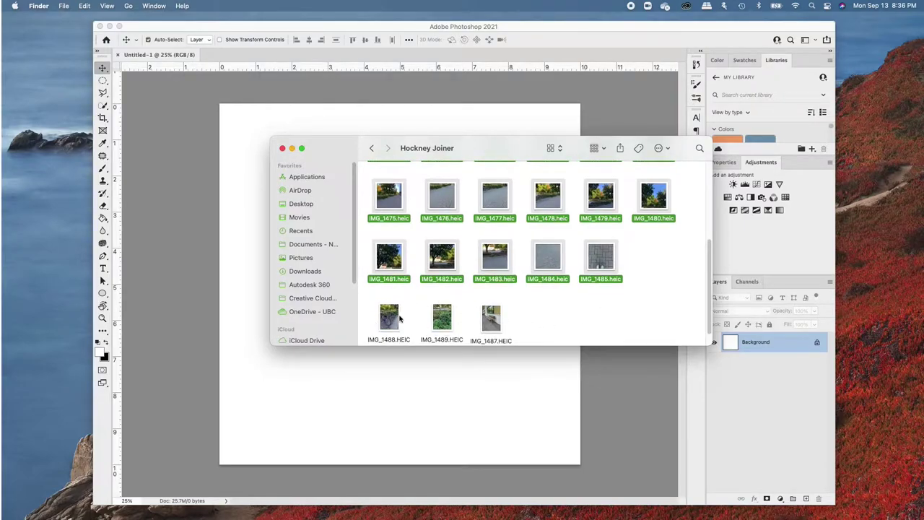
pyautogui.scroll(5, 596, 304)
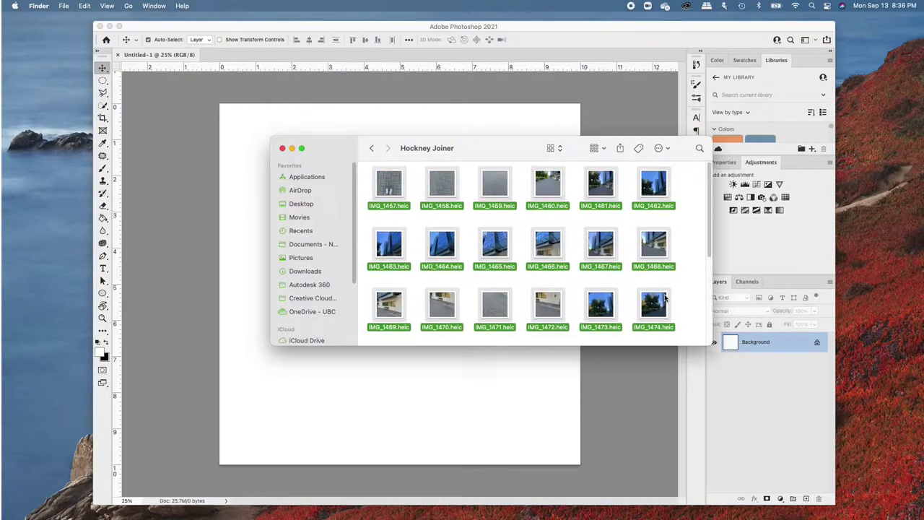
pyautogui.scroll(-5, 665, 296)
pyautogui.scroll(-3, 654, 285)
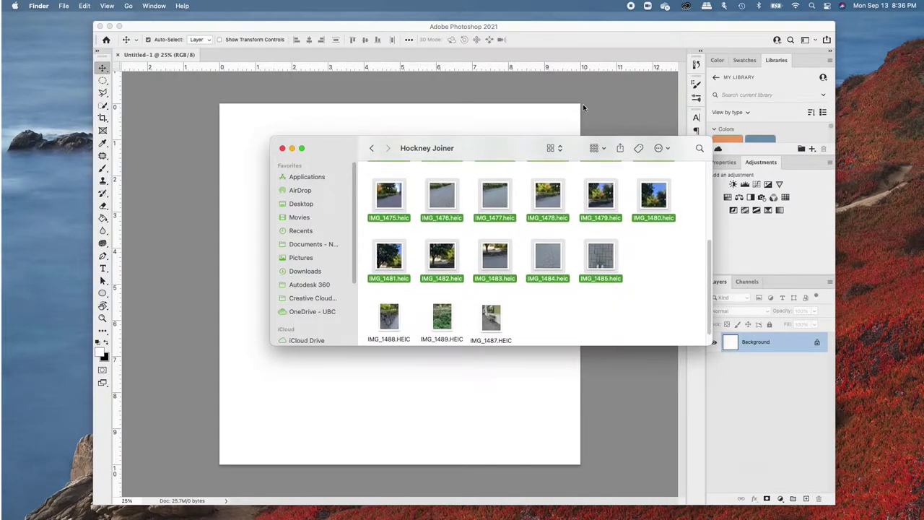
pyautogui.moveTo(518, 151); pyautogui.dragTo(498, 232)
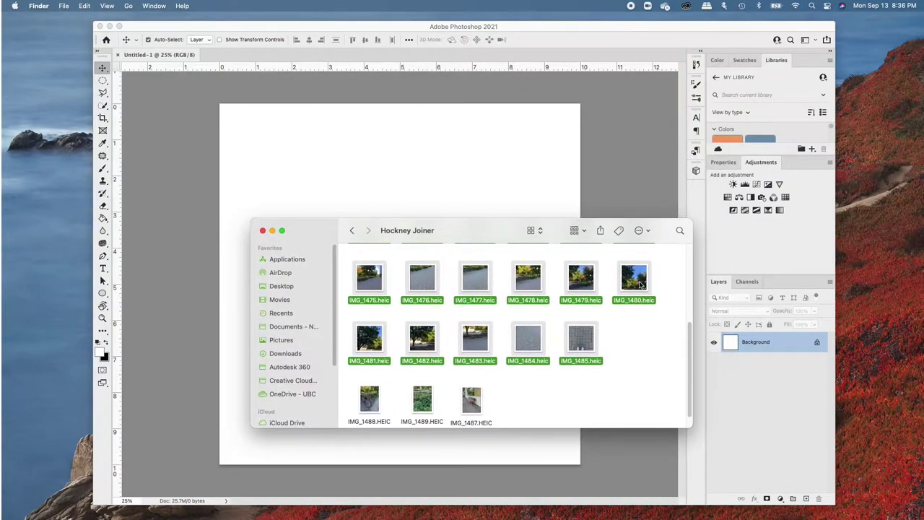
pyautogui.moveTo(507, 234); pyautogui.dragTo(449, 239)
pyautogui.moveTo(572, 284); pyautogui.dragTo(468, 148)
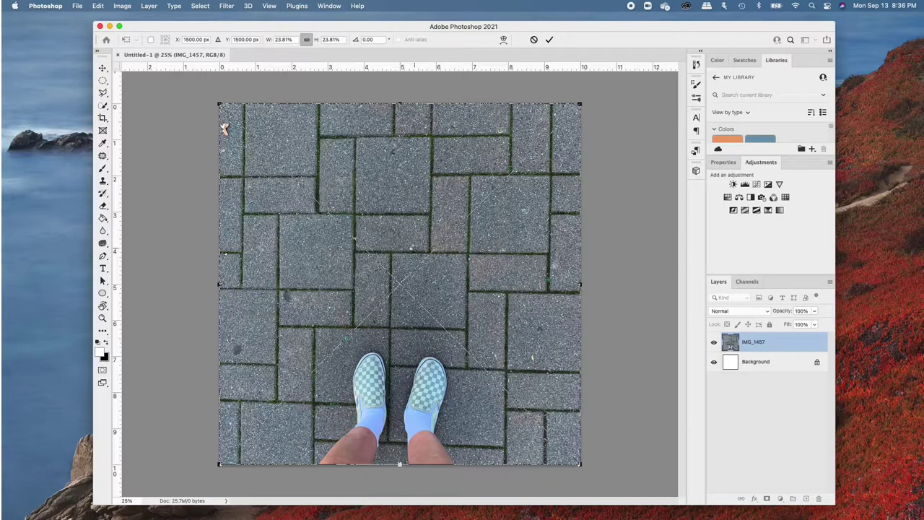
# Step: Commit each placed photo in turn, from IMG_1457 through IMG_1464 and onward toward IMG_1485
pyautogui.press('Return')
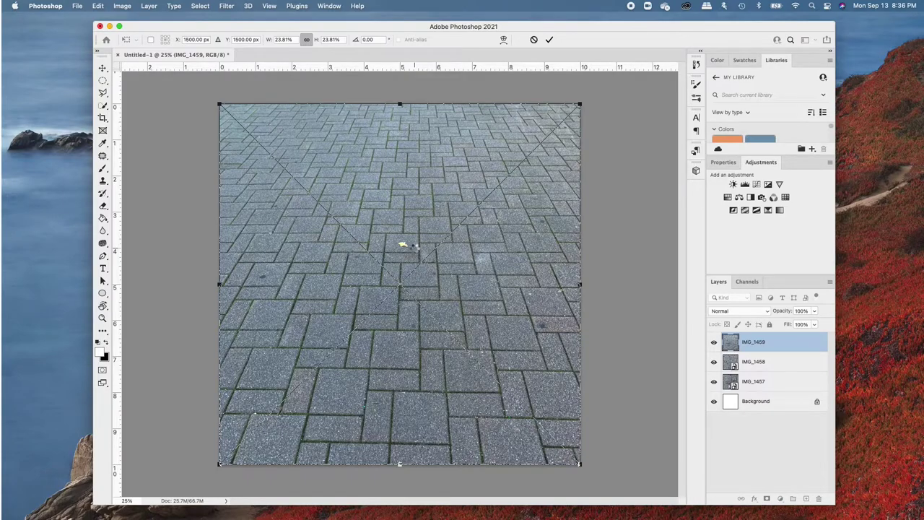
pyautogui.press('Return')
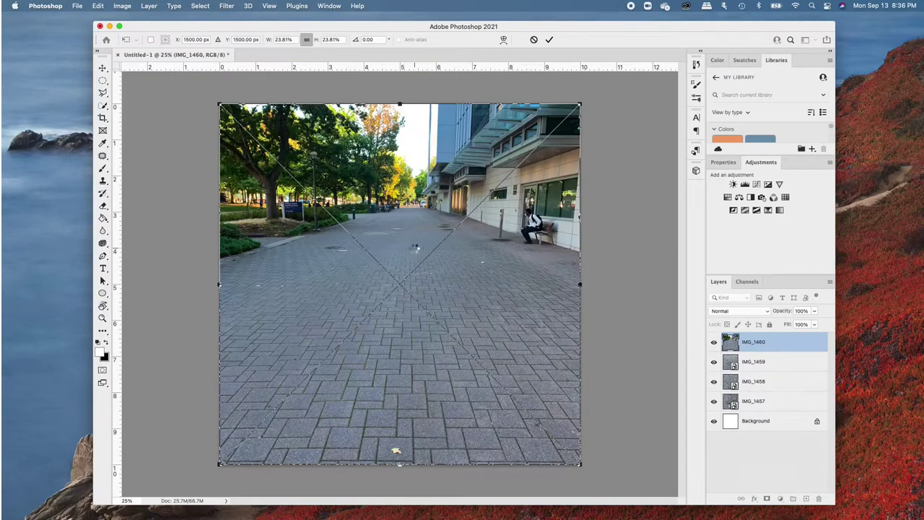
pyautogui.press('Return')
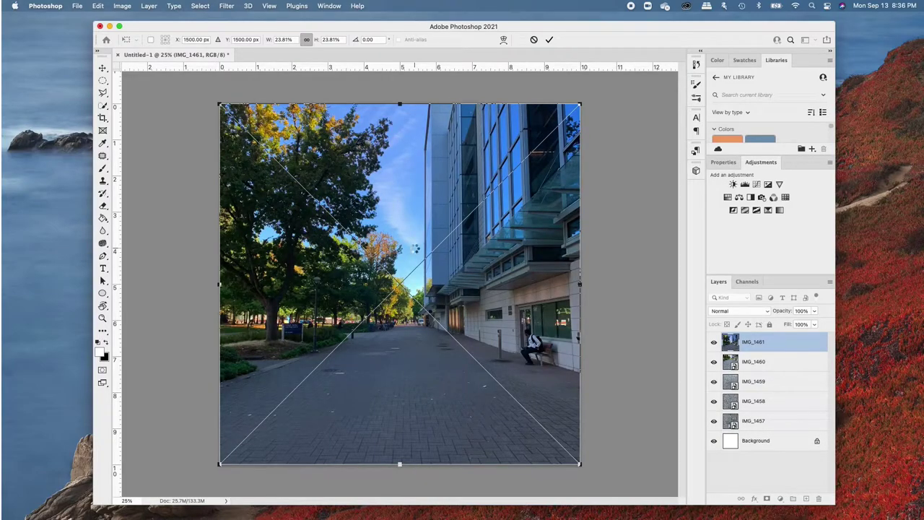
pyautogui.press('Return')
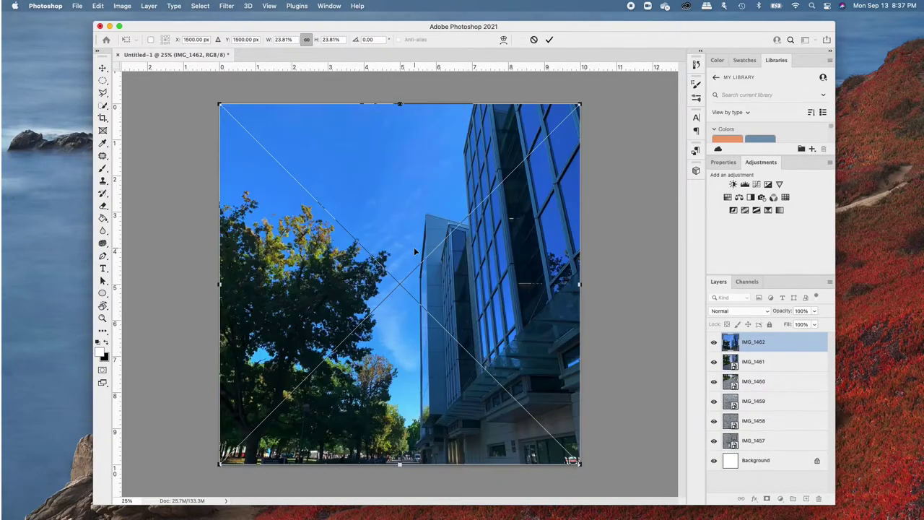
pyautogui.press('Return')
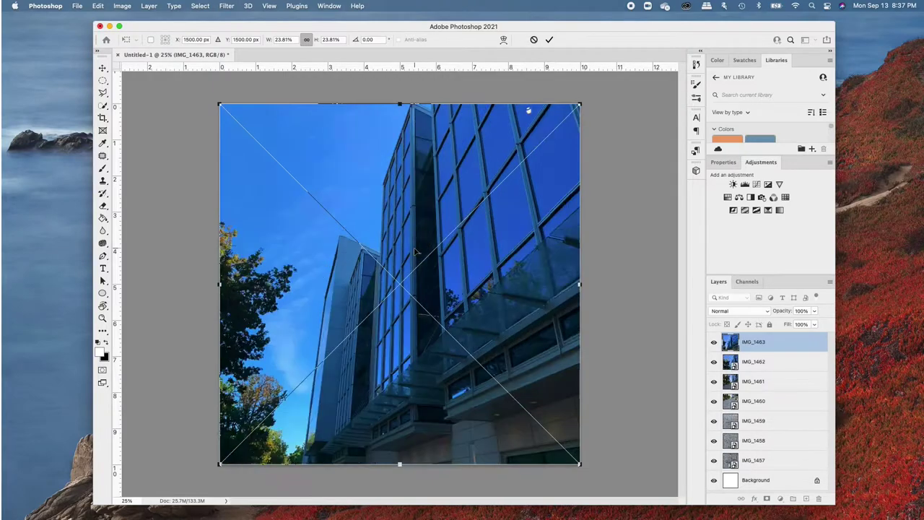
pyautogui.press('Return')
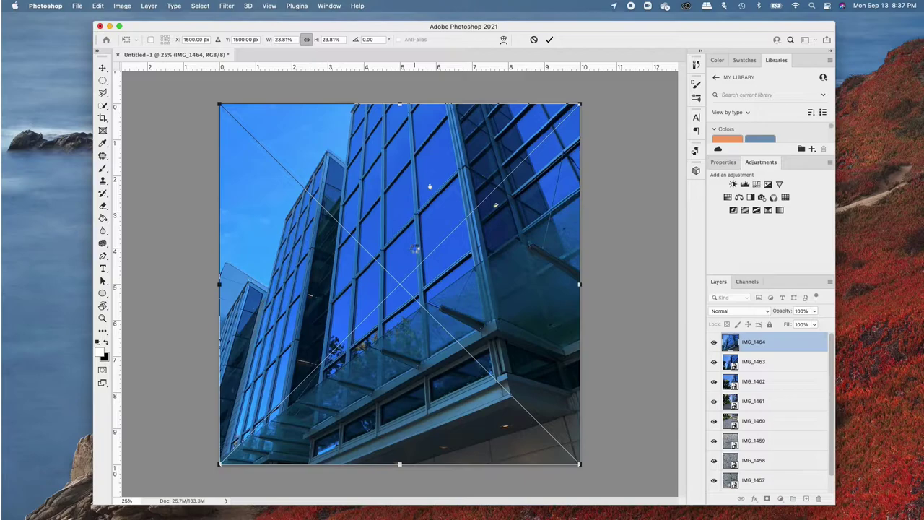
pyautogui.press('Return')
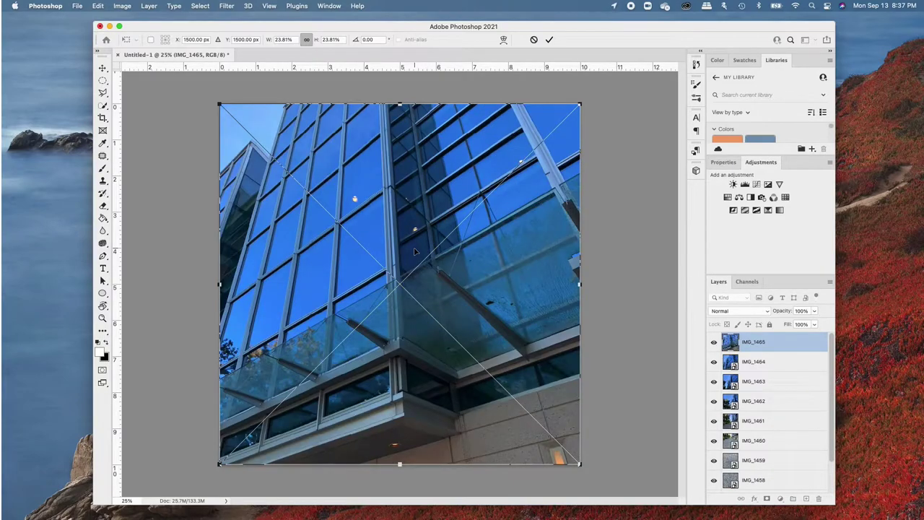
pyautogui.press('Return')
pyautogui.press('Return')
pyautogui.press('Return')
pyautogui.press('Return')
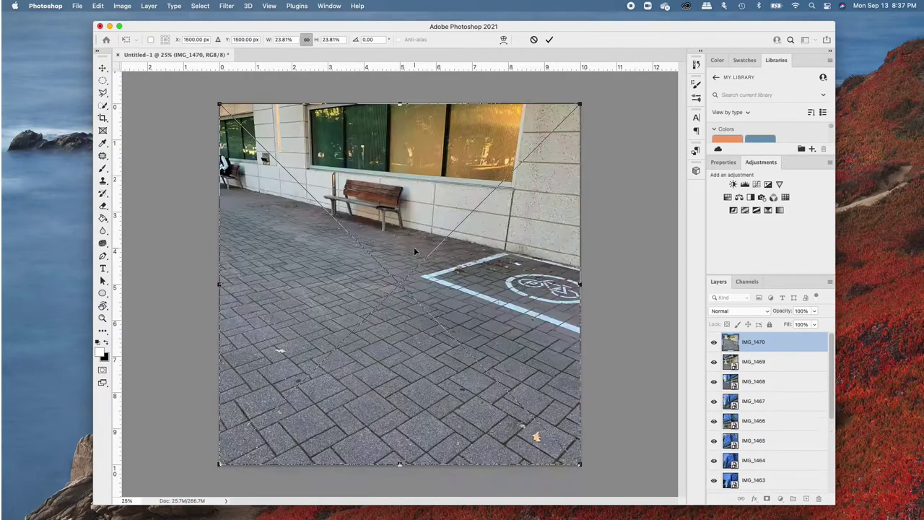
pyautogui.press('Return')
pyautogui.press('Return')
pyautogui.press('Return')
pyautogui.press('Return')
pyautogui.press('Return')
pyautogui.press('Return')
pyautogui.press('Return')
pyautogui.press('Return')
pyautogui.press('Return')
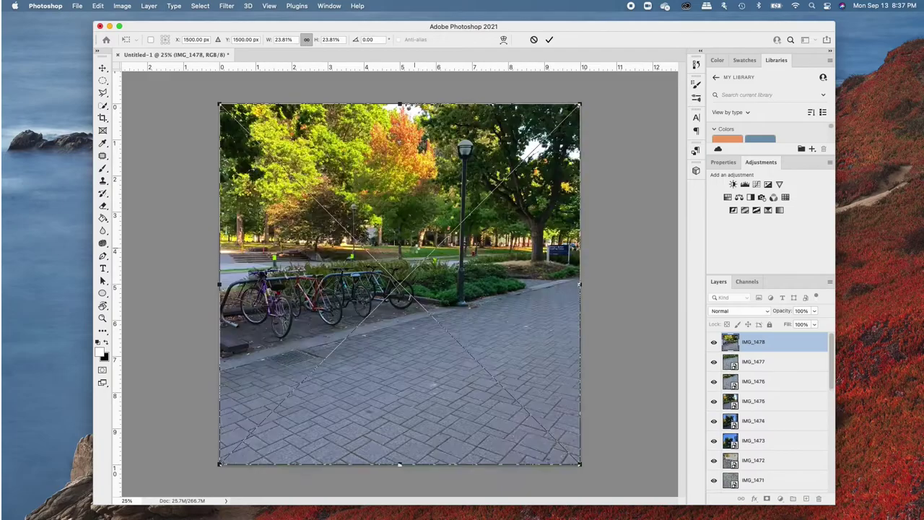
pyautogui.press('Return')
pyautogui.press('Return')
pyautogui.press('Return')
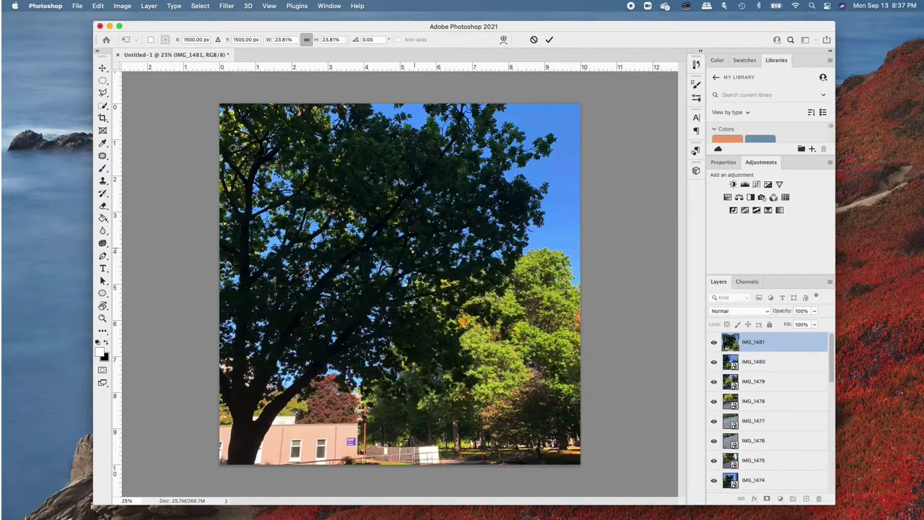
pyautogui.press('Return')
pyautogui.press('Return')
pyautogui.press('Return')
pyautogui.press('Return')
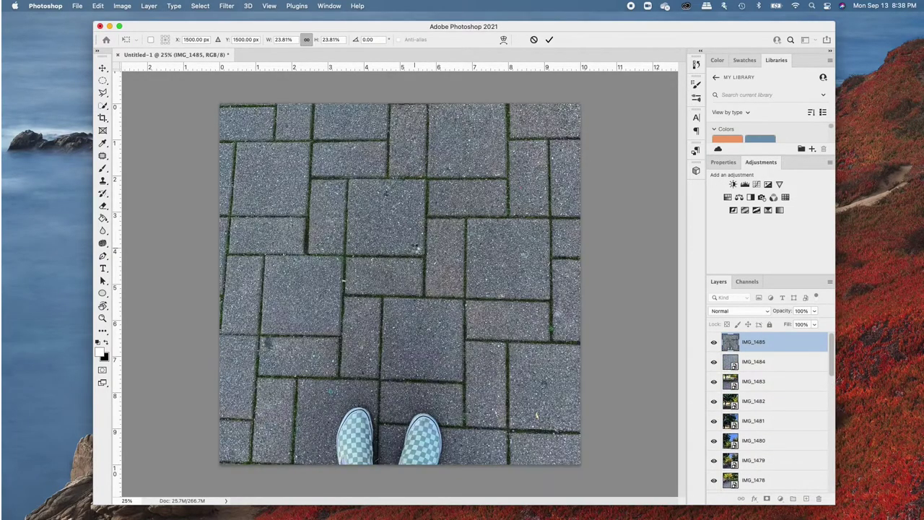
pyautogui.press('Return')
# Step: Finish placing the photos and select all photo layers from IMG_1485 down to IMG_1457
pyautogui.press('alt+super+a')
pyautogui.scroll(-1, 771, 373)
pyautogui.click(769, 393)
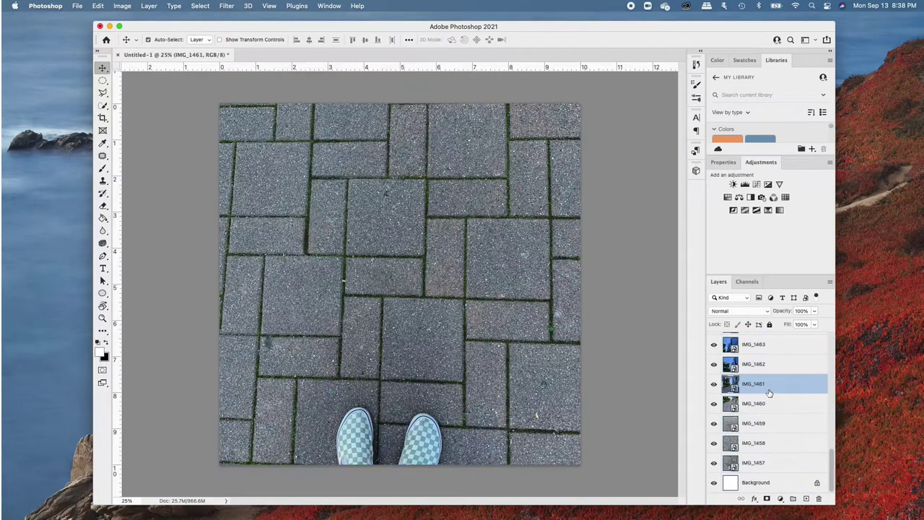
pyautogui.scroll(1, 766, 383)
pyautogui.click(763, 343)
pyautogui.scroll(-10, 765, 382)
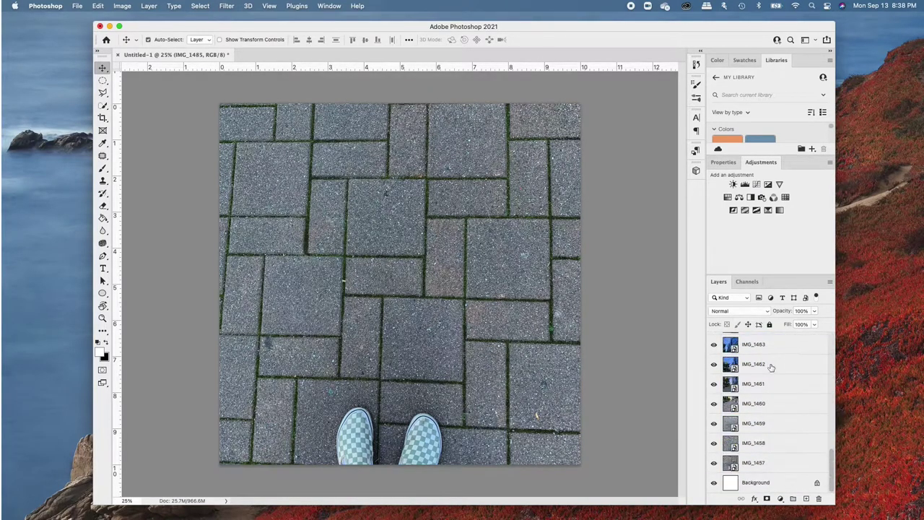
pyautogui.keyDown('shift'); pyautogui.click(755, 464); pyautogui.keyUp('shift')
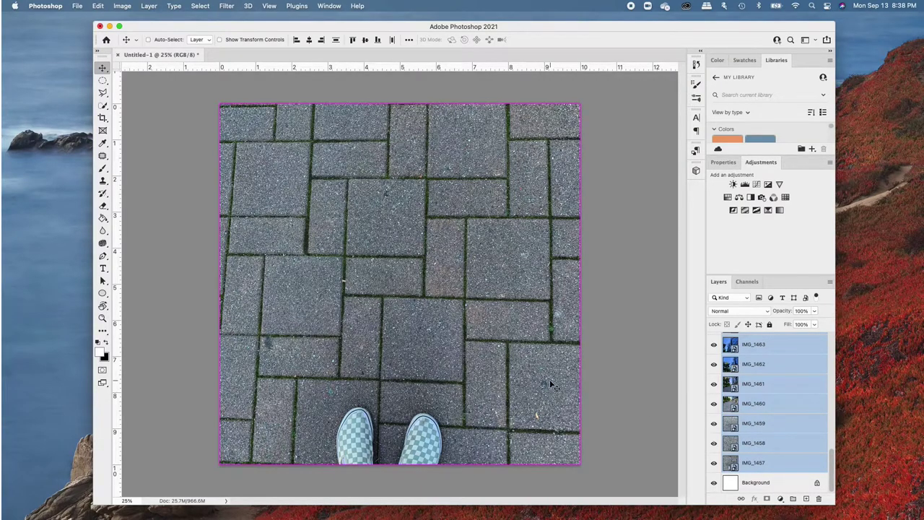
# Step: Scale the photo stack to a small tile of about 17% and move it to the lower middle
pyautogui.press('super+t')
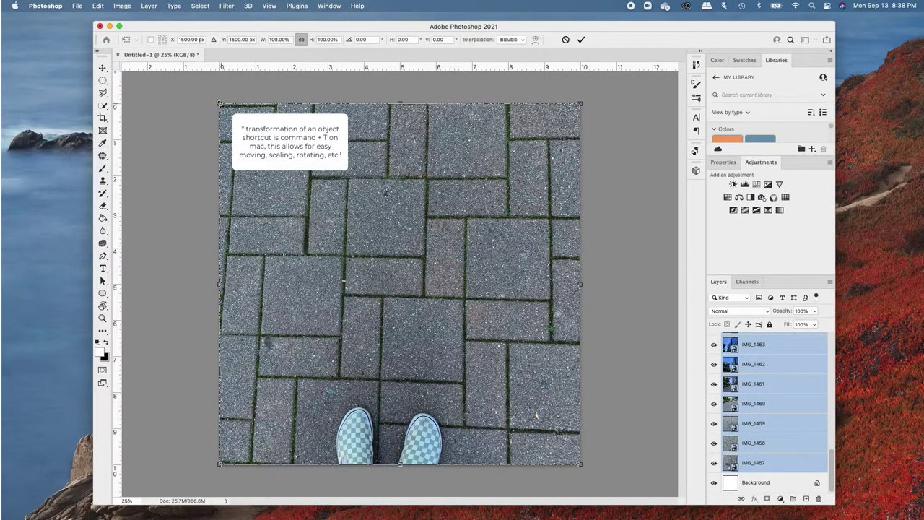
pyautogui.moveTo(220, 103)
pyautogui.mouseDown()
pyautogui.moveTo(417, 283)
pyautogui.moveTo(511, 391)
pyautogui.moveTo(374, 267)
pyautogui.mouseUp()
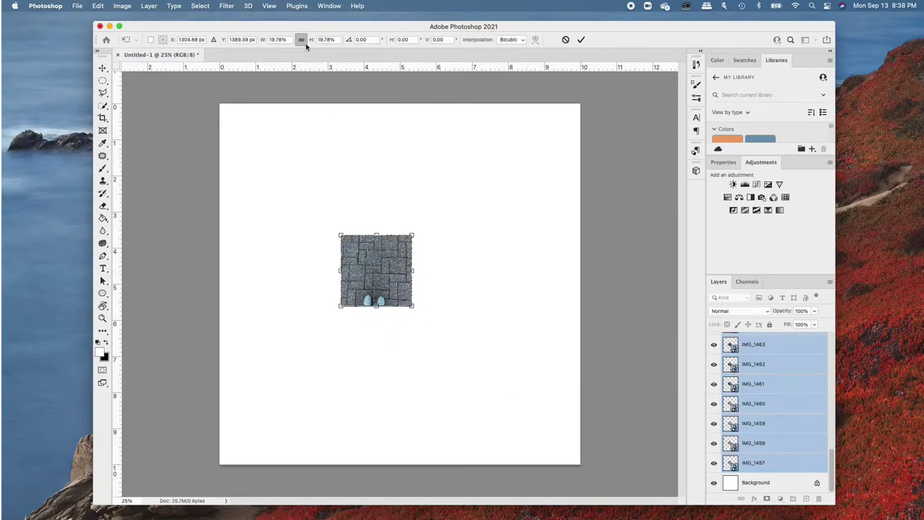
pyautogui.moveTo(412, 234); pyautogui.dragTo(439, 210)
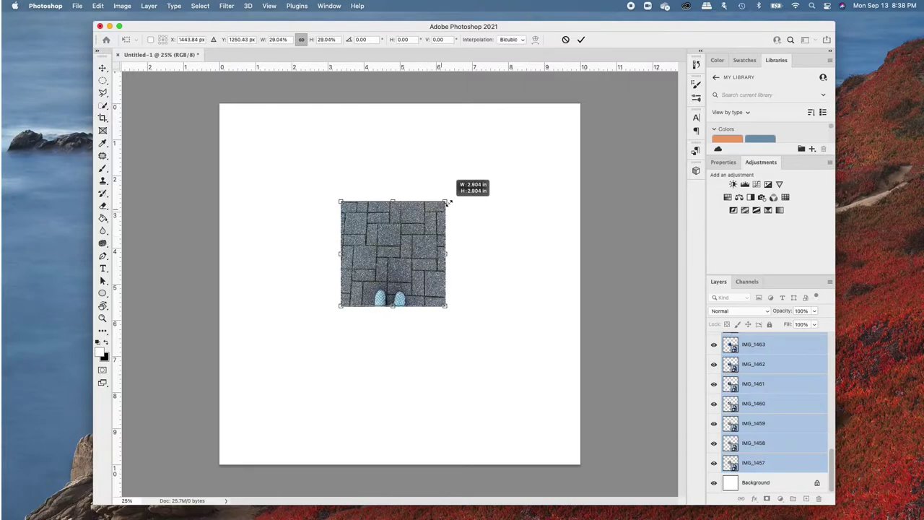
pyautogui.moveTo(407, 242); pyautogui.dragTo(350, 236)
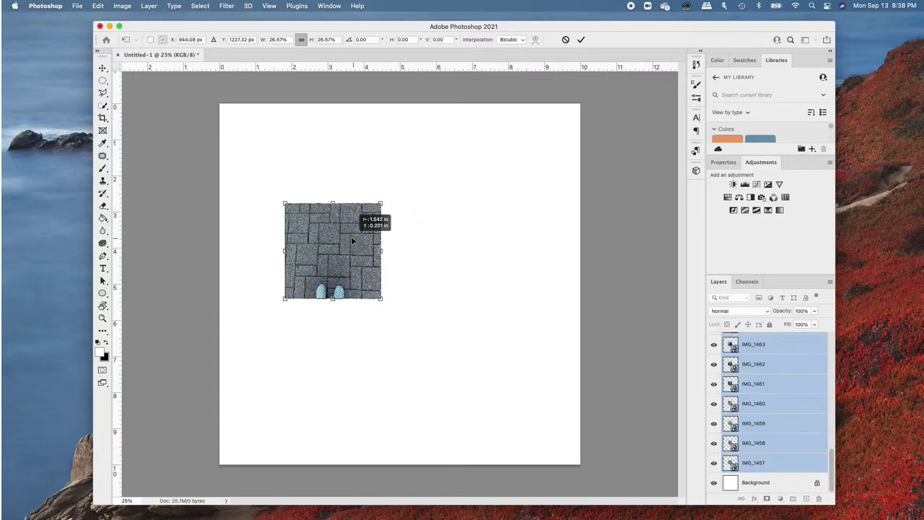
pyautogui.moveTo(386, 202); pyautogui.dragTo(373, 215)
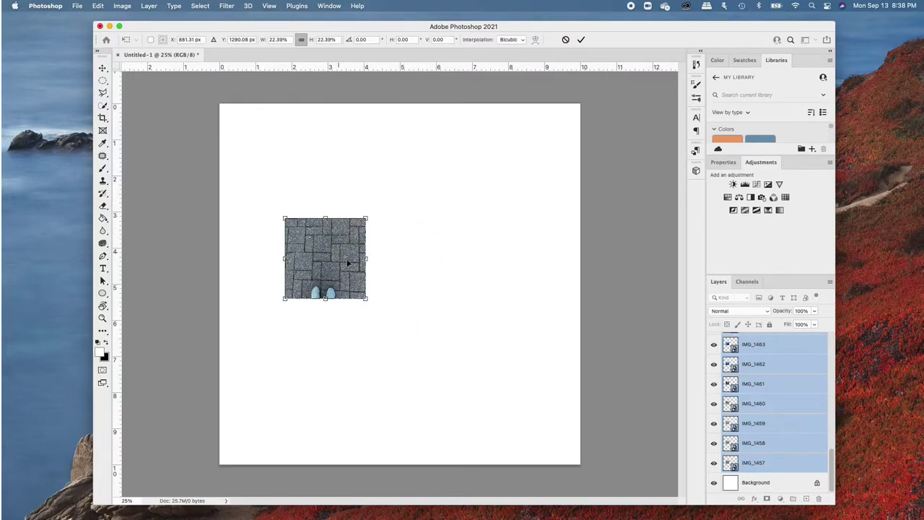
pyautogui.moveTo(347, 260); pyautogui.dragTo(413, 357)
pyautogui.moveTo(437, 319)
pyautogui.mouseDown()
pyautogui.moveTo(420, 361)
pyautogui.moveTo(426, 343)
pyautogui.moveTo(415, 354)
pyautogui.mouseUp()
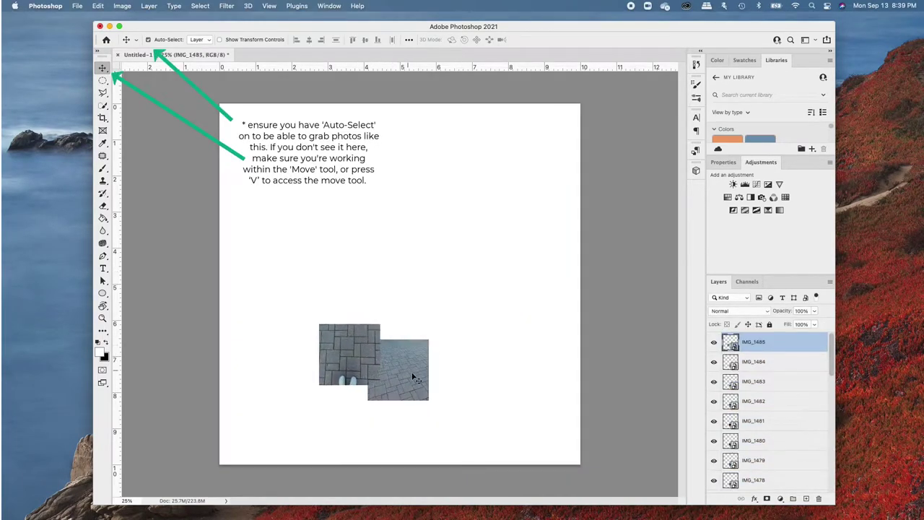
# Step: Drag the grey tile, tree and pavement photos off the pile into rough collage positions
pyautogui.moveTo(413, 377); pyautogui.dragTo(446, 301)
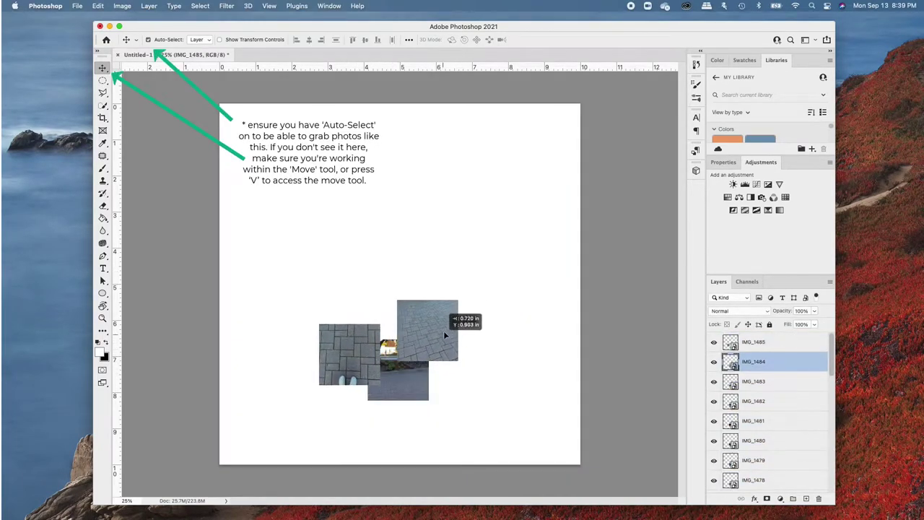
pyautogui.moveTo(404, 374)
pyautogui.mouseDown()
pyautogui.moveTo(386, 253)
pyautogui.moveTo(304, 288)
pyautogui.mouseUp()
pyautogui.moveTo(413, 379)
pyautogui.mouseDown()
pyautogui.moveTo(424, 281)
pyautogui.moveTo(323, 257)
pyautogui.mouseUp()
pyautogui.moveTo(399, 375)
pyautogui.mouseDown()
pyautogui.moveTo(390, 218)
pyautogui.moveTo(325, 184)
pyautogui.mouseUp()
pyautogui.moveTo(448, 388)
pyautogui.mouseDown()
pyautogui.moveTo(466, 302)
pyautogui.moveTo(346, 164)
pyautogui.mouseUp()
pyautogui.moveTo(426, 372)
pyautogui.mouseDown()
pyautogui.moveTo(440, 368)
pyautogui.moveTo(361, 257)
pyautogui.mouseUp()
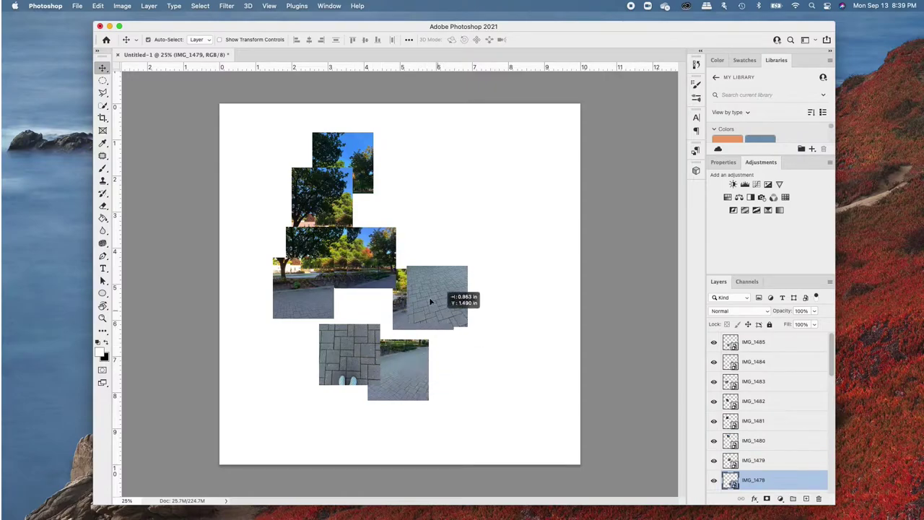
pyautogui.moveTo(412, 380); pyautogui.dragTo(399, 246)
pyautogui.moveTo(419, 371); pyautogui.dragTo(448, 300)
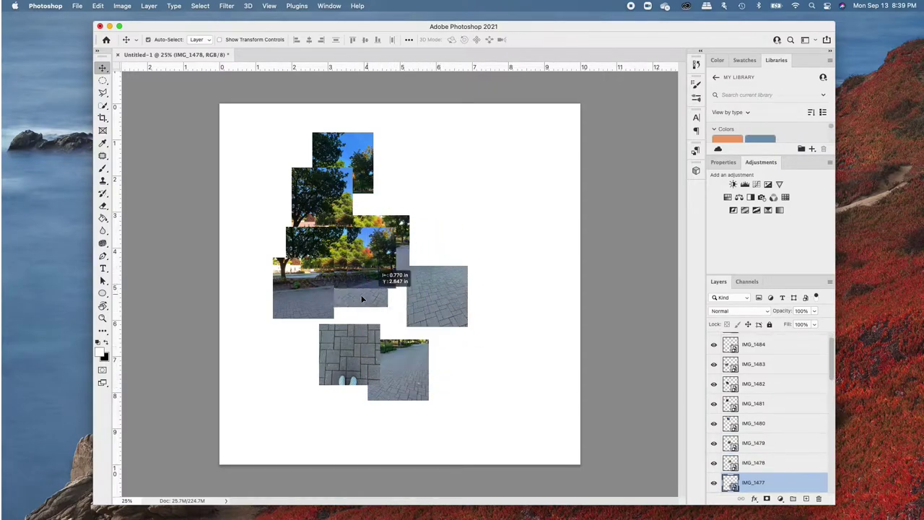
pyautogui.moveTo(419, 328)
pyautogui.mouseDown()
pyautogui.moveTo(276, 290)
pyautogui.moveTo(366, 312)
pyautogui.moveTo(360, 306)
pyautogui.mouseUp()
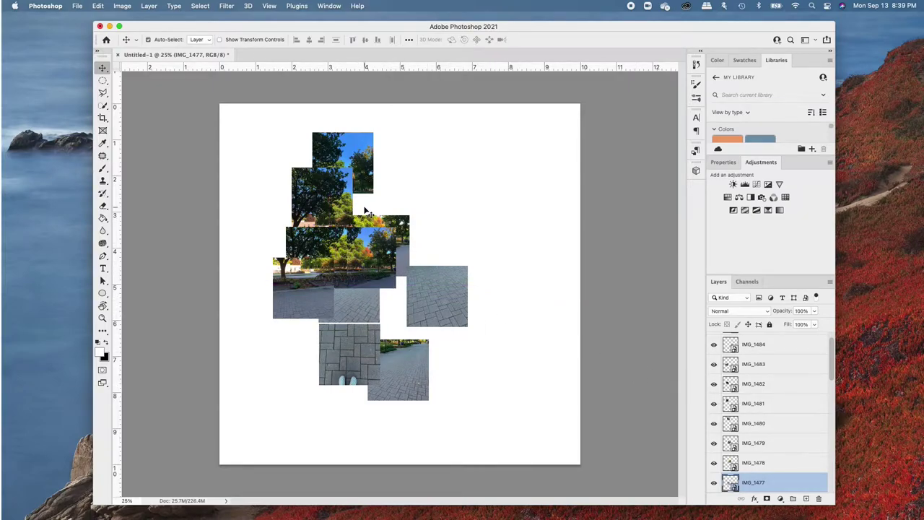
# Step: Adjust tree photo IMG_1478, the lower-right photo and pavement photo IMG_1477 into place
pyautogui.click(394, 225)
pyautogui.scroll(-3, 759, 399)
pyautogui.scroll(3, 759, 399)
pyautogui.scroll(2, 770, 462)
pyautogui.scroll(-2, 770, 478)
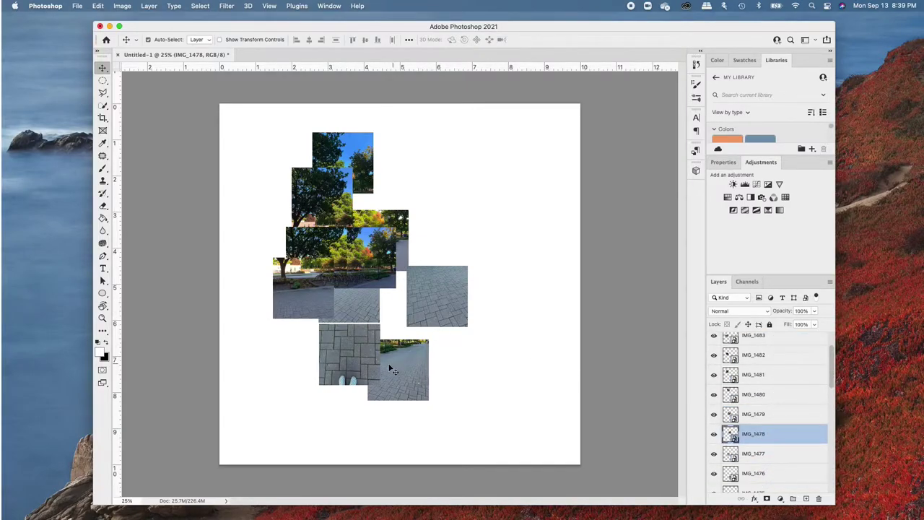
pyautogui.moveTo(401, 365); pyautogui.dragTo(390, 355)
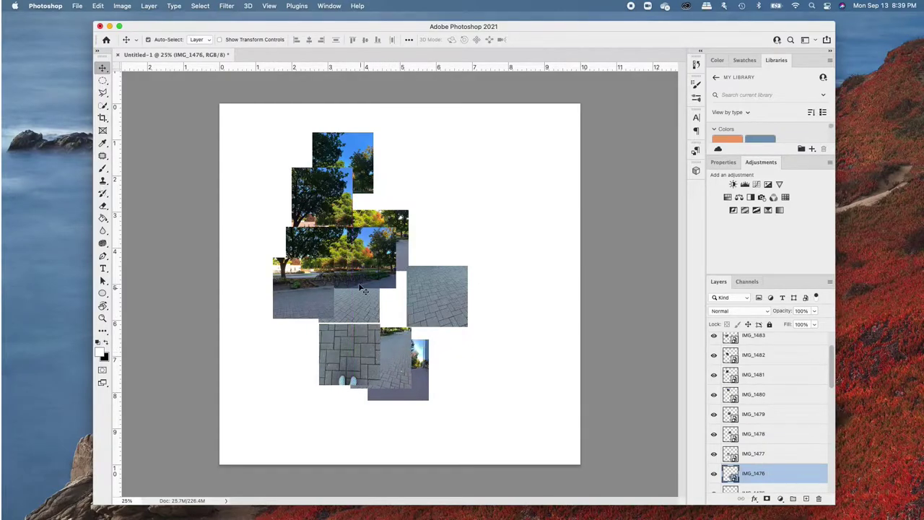
pyautogui.moveTo(339, 189); pyautogui.dragTo(345, 190)
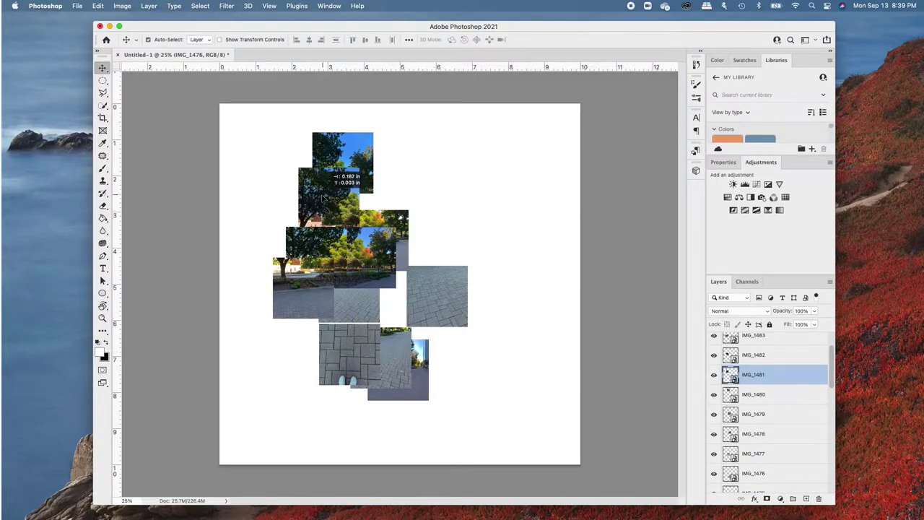
pyautogui.click(358, 302)
pyautogui.moveTo(354, 304); pyautogui.dragTo(364, 316)
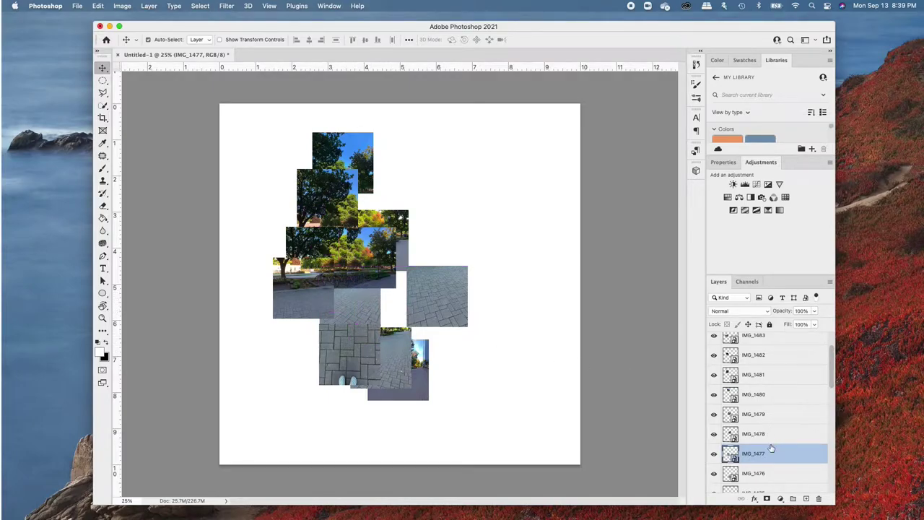
pyautogui.scroll(3, 765, 375)
# Step: Bring IMG_1477 to the top of the stack and position the paver and glass building photos
pyautogui.click(754, 341)
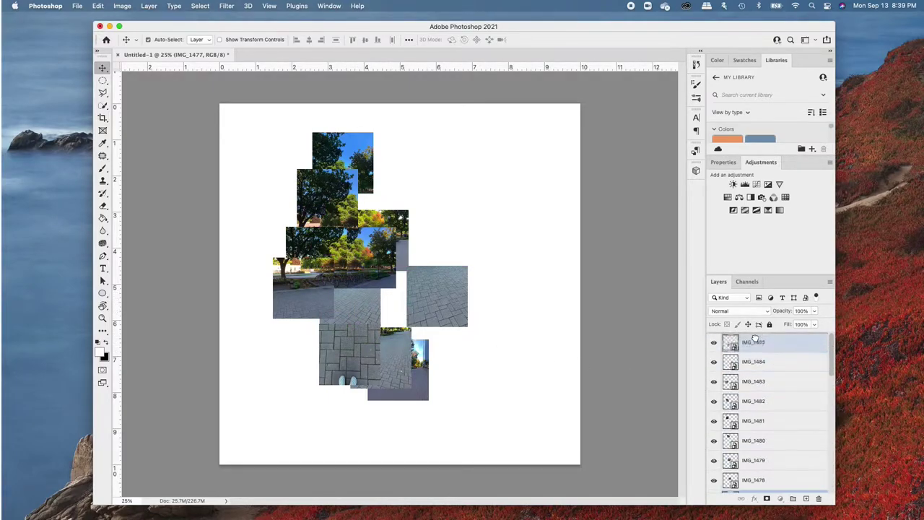
pyautogui.moveTo(755, 338); pyautogui.dragTo(751, 338)
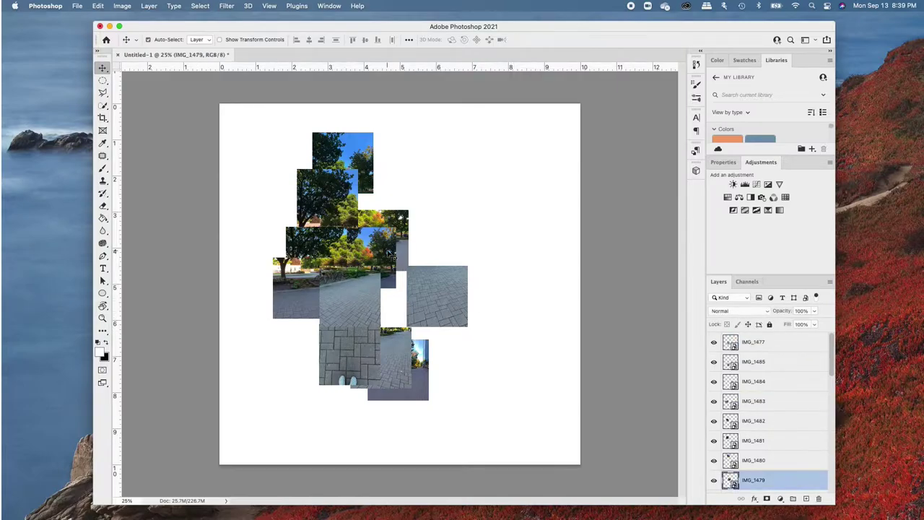
pyautogui.moveTo(433, 296); pyautogui.dragTo(380, 357)
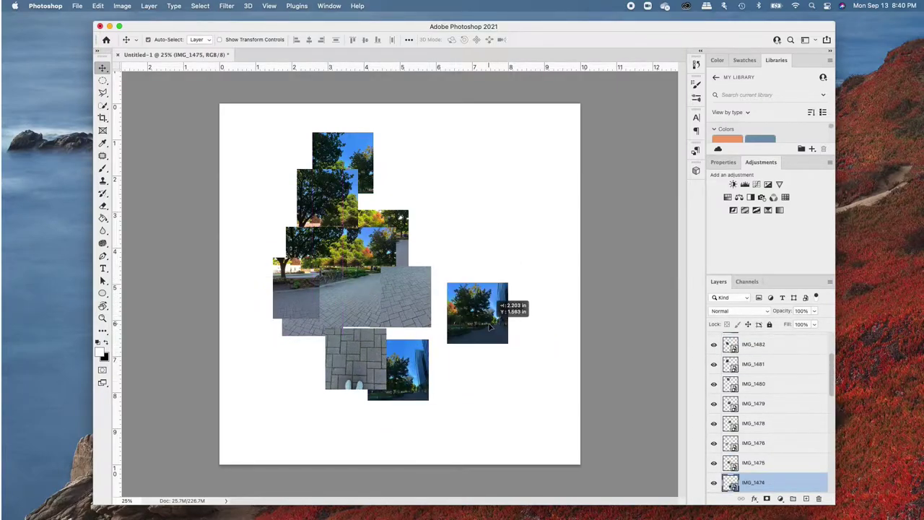
pyautogui.moveTo(469, 289); pyautogui.dragTo(399, 252)
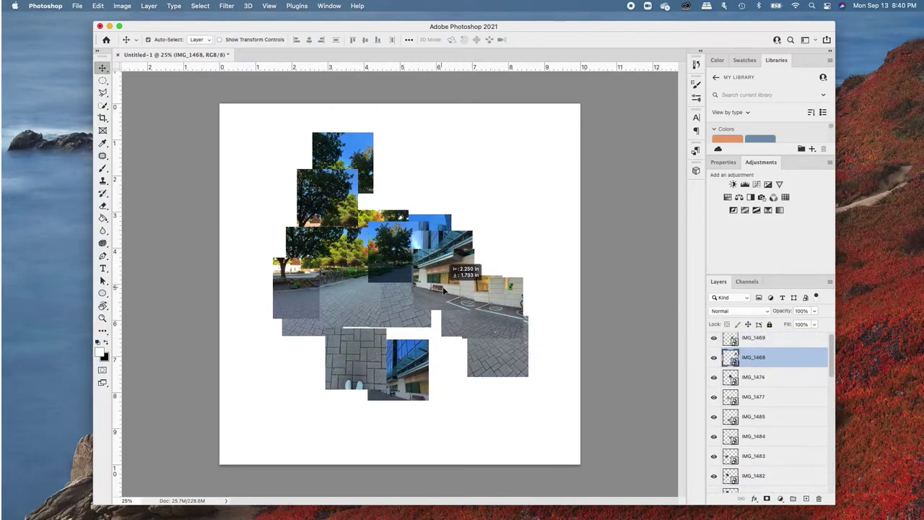
pyautogui.moveTo(534, 195); pyautogui.dragTo(466, 211)
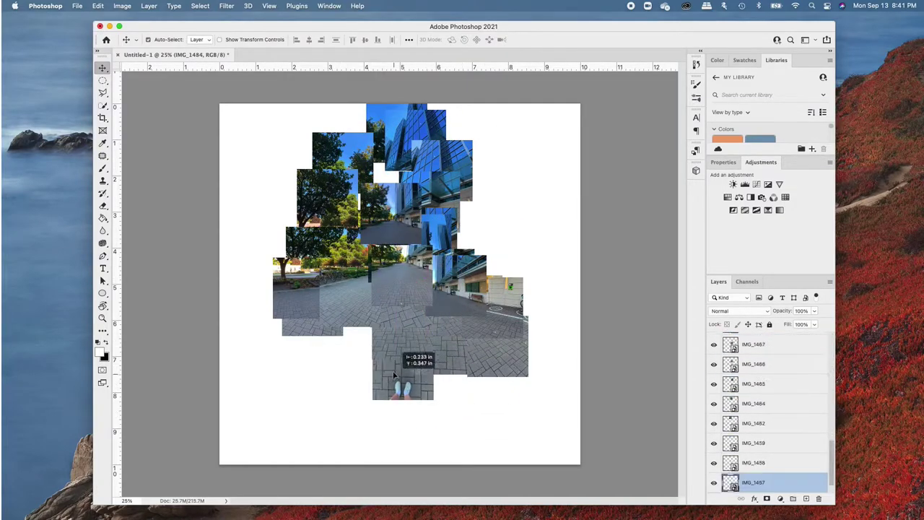
# Step: Select all the photo tiles and move the whole collage down on the page
pyautogui.moveTo(205, 73); pyautogui.dragTo(243, 93)
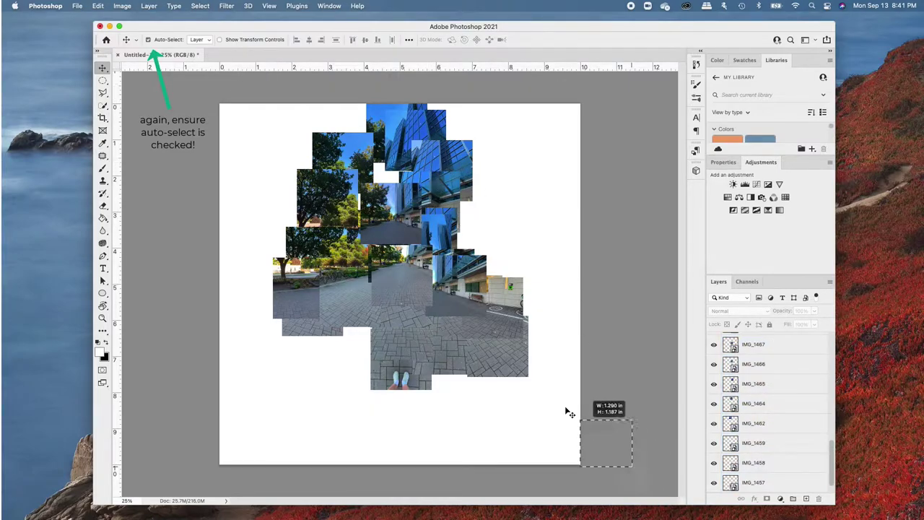
pyautogui.moveTo(645, 483)
pyautogui.mouseDown()
pyautogui.moveTo(406, 147)
pyautogui.moveTo(406, 199)
pyautogui.mouseUp()
pyautogui.click(524, 299)
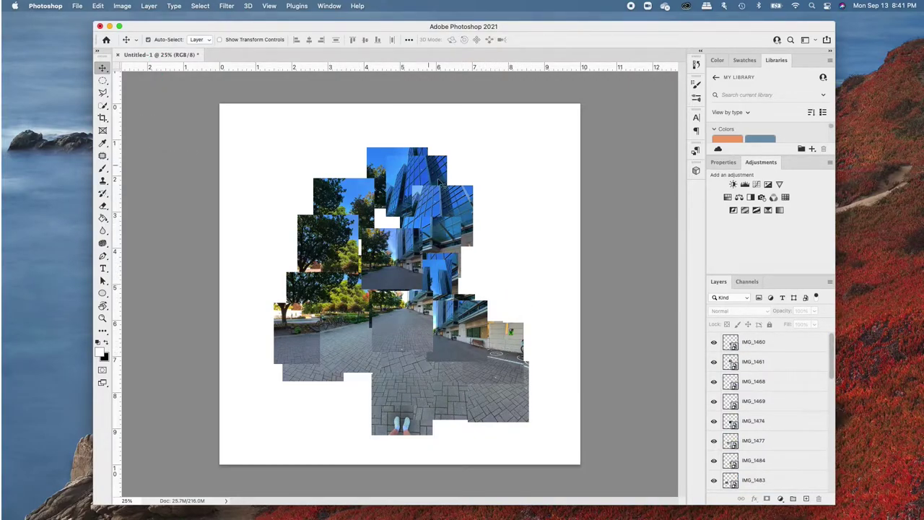
# Step: Shift the pavement and tree photos leftward and raise IMG_1481 to the top of the stack
pyautogui.moveTo(296, 343); pyautogui.dragTo(274, 341)
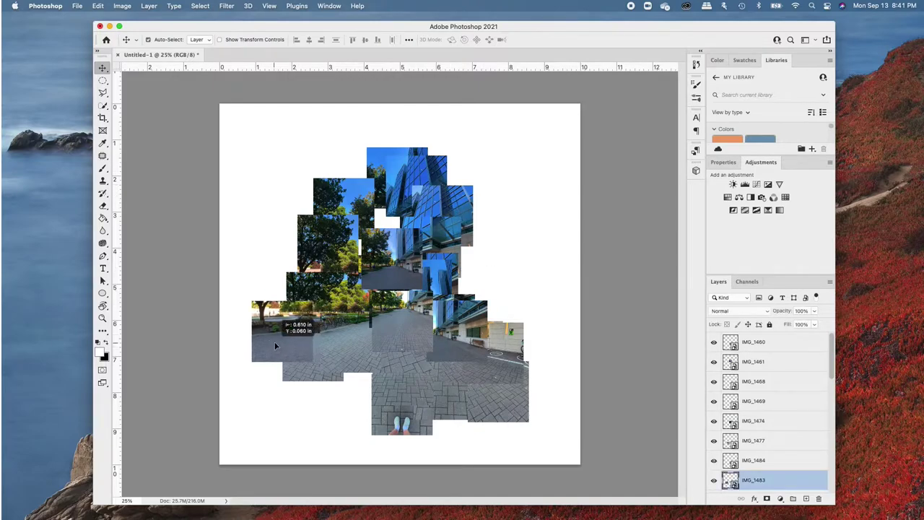
pyautogui.scroll(2, 374, 353)
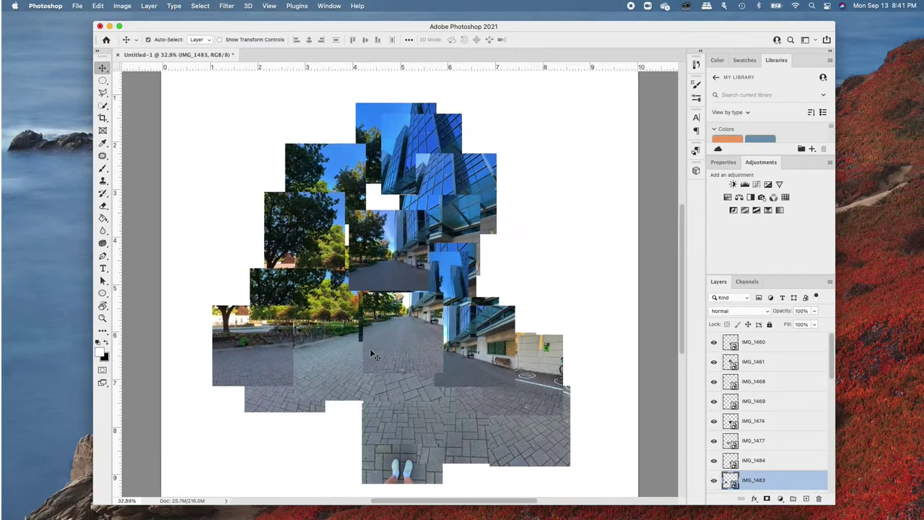
pyautogui.scroll(2, 374, 354)
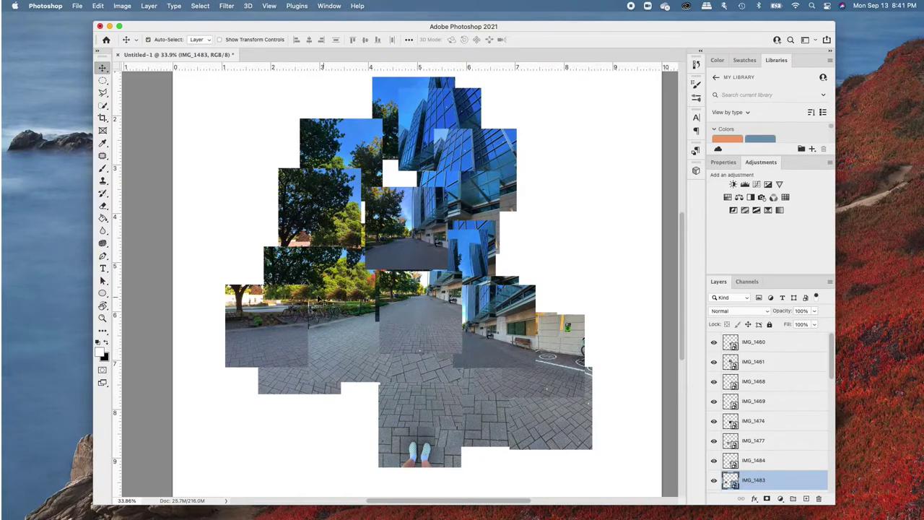
pyautogui.moveTo(312, 300); pyautogui.dragTo(313, 303)
pyautogui.moveTo(318, 234)
pyautogui.mouseDown()
pyautogui.moveTo(309, 210)
pyautogui.moveTo(296, 230)
pyautogui.mouseUp()
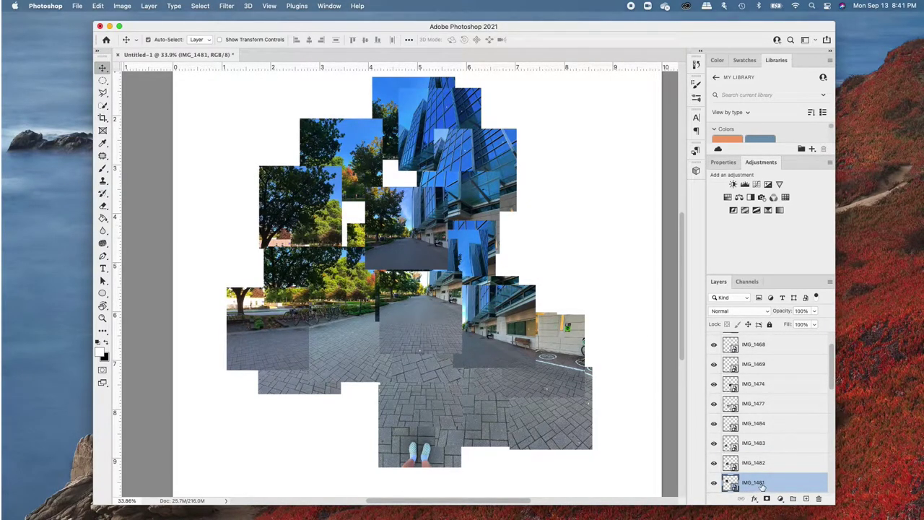
pyautogui.moveTo(762, 486); pyautogui.dragTo(757, 339)
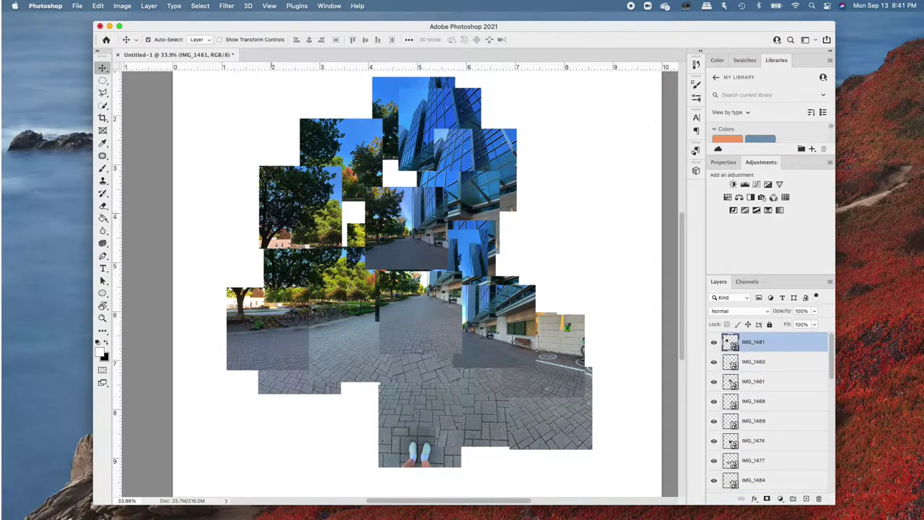
pyautogui.moveTo(289, 209)
pyautogui.mouseDown()
pyautogui.moveTo(258, 244)
pyautogui.moveTo(300, 210)
pyautogui.mouseUp()
pyautogui.moveTo(339, 152); pyautogui.dragTo(289, 123)
pyautogui.moveTo(340, 239); pyautogui.dragTo(386, 260)
pyautogui.moveTo(462, 246)
pyautogui.mouseDown()
pyautogui.moveTo(518, 123)
pyautogui.moveTo(404, 245)
pyautogui.mouseUp()
# Step: Spread the glass building photos across the right side and adjust the surrounding tiles
pyautogui.moveTo(513, 231)
pyautogui.mouseDown()
pyautogui.moveTo(469, 275)
pyautogui.moveTo(621, 159)
pyautogui.mouseUp()
pyautogui.moveTo(505, 317); pyautogui.dragTo(447, 311)
pyautogui.moveTo(520, 231); pyautogui.dragTo(516, 216)
pyautogui.moveTo(505, 303)
pyautogui.mouseDown()
pyautogui.moveTo(529, 287)
pyautogui.moveTo(527, 274)
pyautogui.mouseUp()
pyautogui.moveTo(520, 238)
pyautogui.mouseDown()
pyautogui.moveTo(511, 220)
pyautogui.moveTo(520, 209)
pyautogui.mouseUp()
pyautogui.moveTo(339, 419); pyautogui.dragTo(216, 433)
pyautogui.moveTo(404, 238); pyautogui.dragTo(383, 217)
pyautogui.moveTo(506, 217); pyautogui.dragTo(512, 195)
pyautogui.scroll(-3, 513, 195)
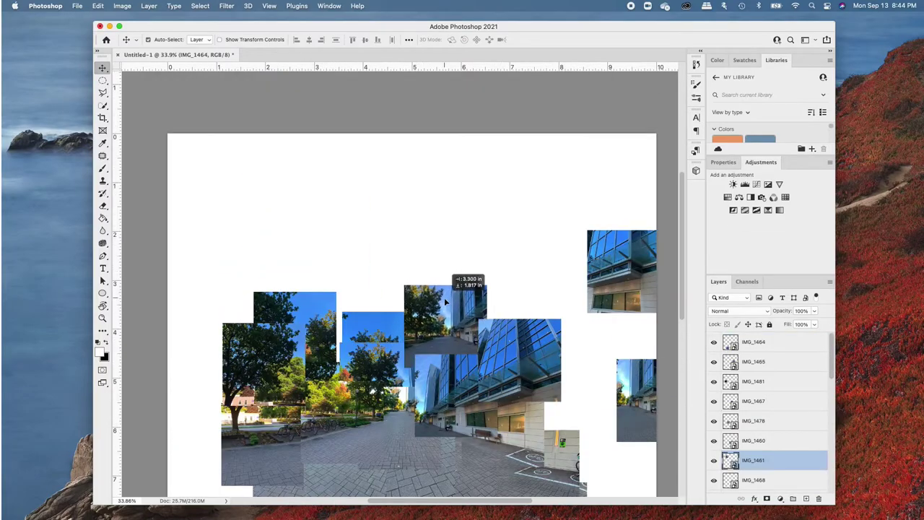
pyautogui.moveTo(405, 347); pyautogui.dragTo(389, 317)
pyautogui.moveTo(216, 404)
pyautogui.mouseDown()
pyautogui.moveTo(448, 224)
pyautogui.moveTo(383, 187)
pyautogui.mouseUp()
pyautogui.scroll(-2, 506, 325)
pyautogui.moveTo(556, 357); pyautogui.dragTo(562, 354)
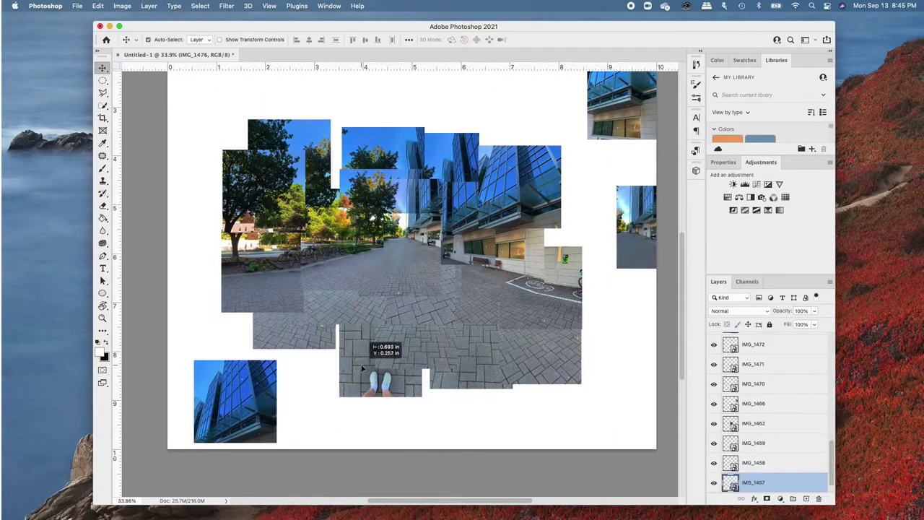
pyautogui.scroll(-3, 506, 325)
# Step: Move two building photos to the page top, then delete the two extra top-right photos
pyautogui.press('super+minus')
pyautogui.click(567, 198)
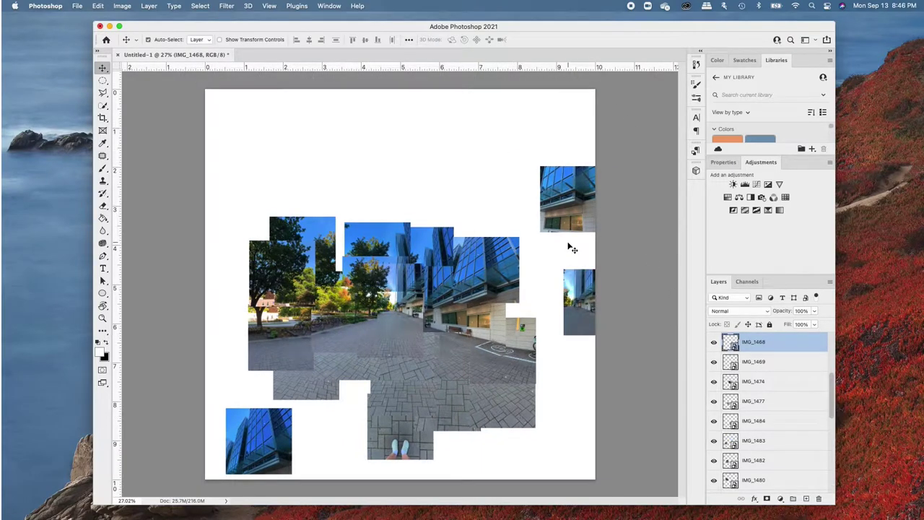
pyautogui.moveTo(579, 301); pyautogui.dragTo(433, 141)
pyautogui.moveTo(563, 198); pyautogui.dragTo(503, 128)
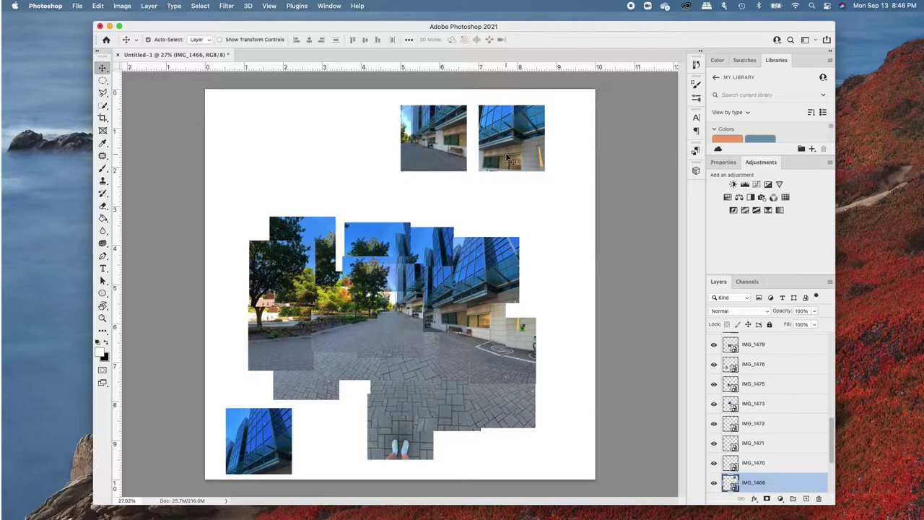
pyautogui.press('BackSpace')
pyautogui.press('BackSpace')
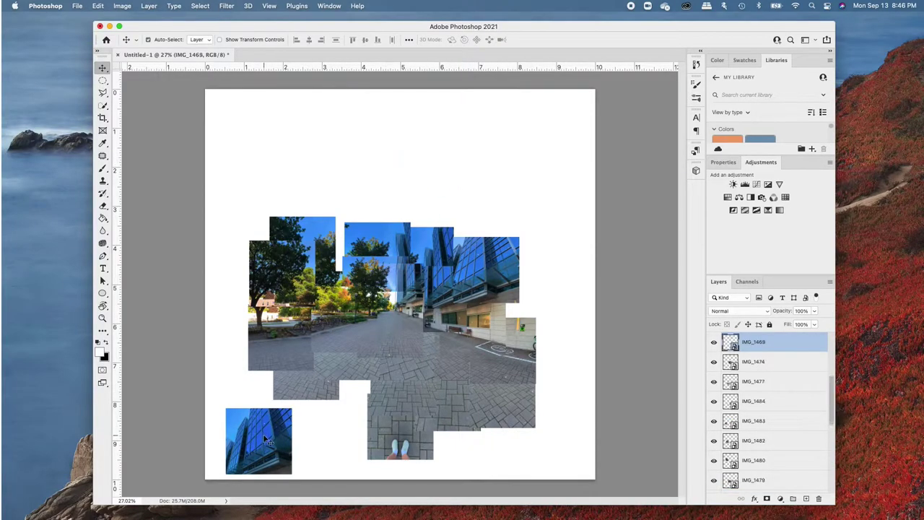
pyautogui.press('BackSpace')
# Step: Nudge IMG_1473, the right glass building, the left tree and the left pavement tiles into place
pyautogui.moveTo(566, 459)
pyautogui.mouseDown()
pyautogui.moveTo(273, 295)
pyautogui.moveTo(281, 231)
pyautogui.mouseUp()
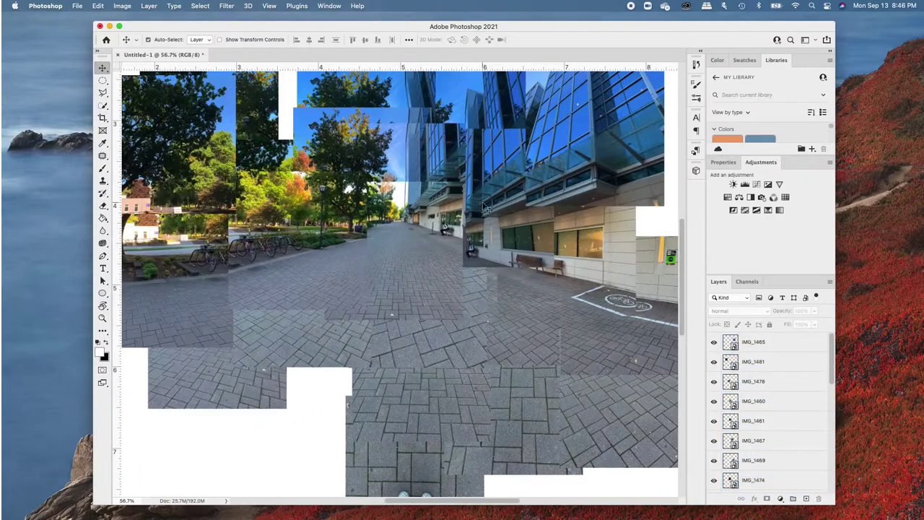
pyautogui.scroll(5, 466, 254)
pyautogui.scroll(-3, 465, 254)
pyautogui.scroll(-3, 433, 217)
pyautogui.click(398, 139)
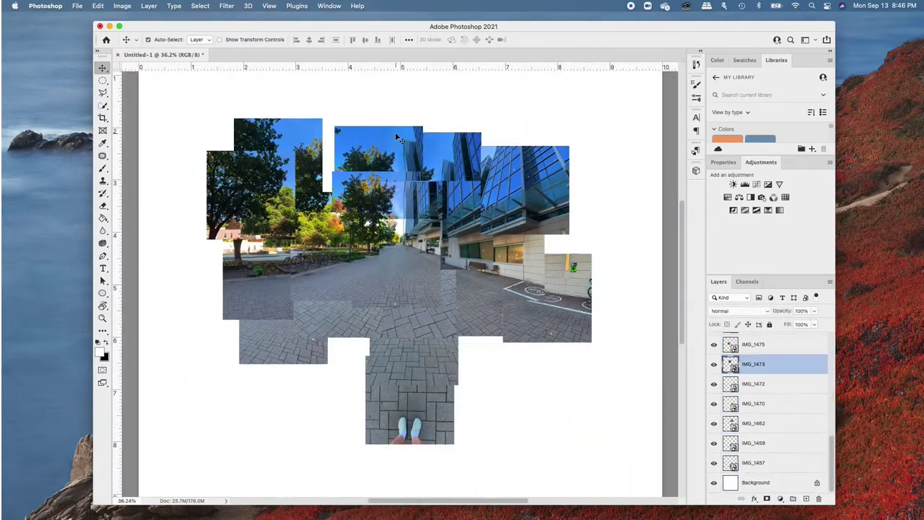
pyautogui.moveTo(398, 138); pyautogui.dragTo(419, 134)
pyautogui.moveTo(527, 181); pyautogui.dragTo(534, 175)
pyautogui.moveTo(260, 194); pyautogui.dragTo(271, 193)
pyautogui.moveTo(252, 289); pyautogui.dragTo(256, 287)
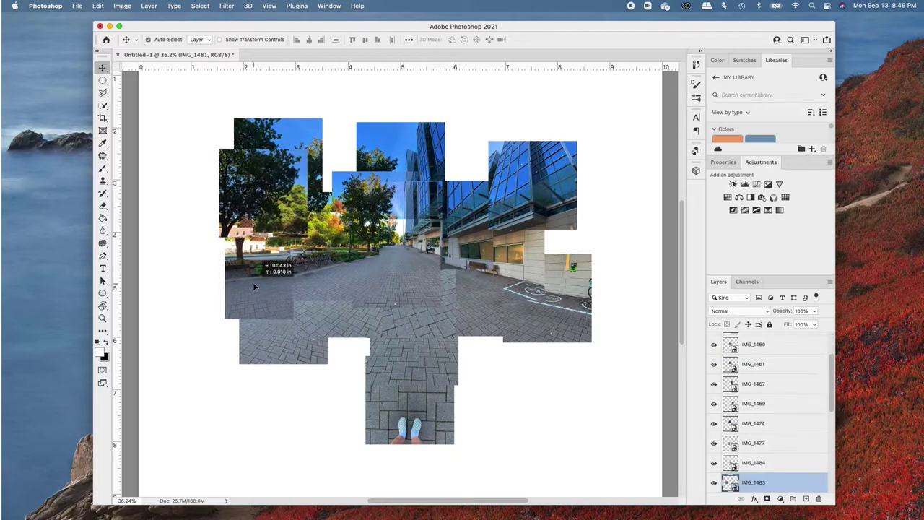
pyautogui.scroll(-2, 472, 302)
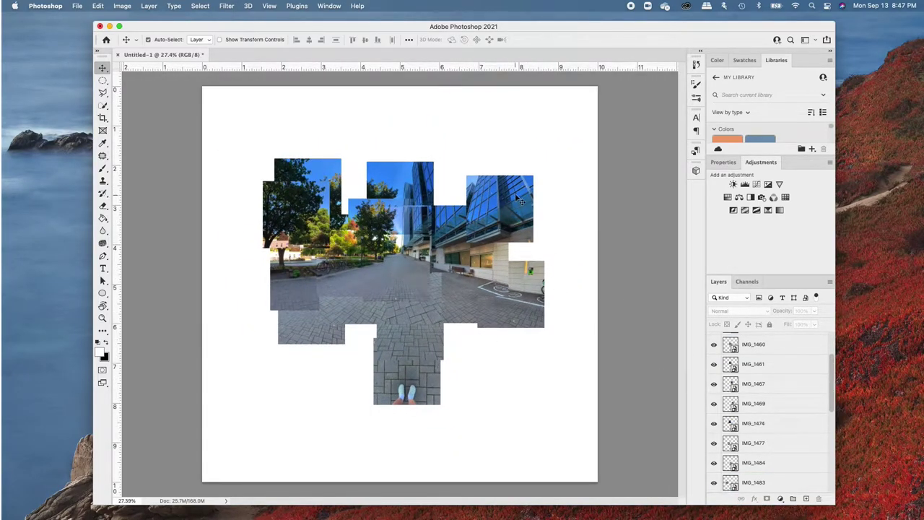
pyautogui.scroll(2, 507, 211)
pyautogui.click(534, 163)
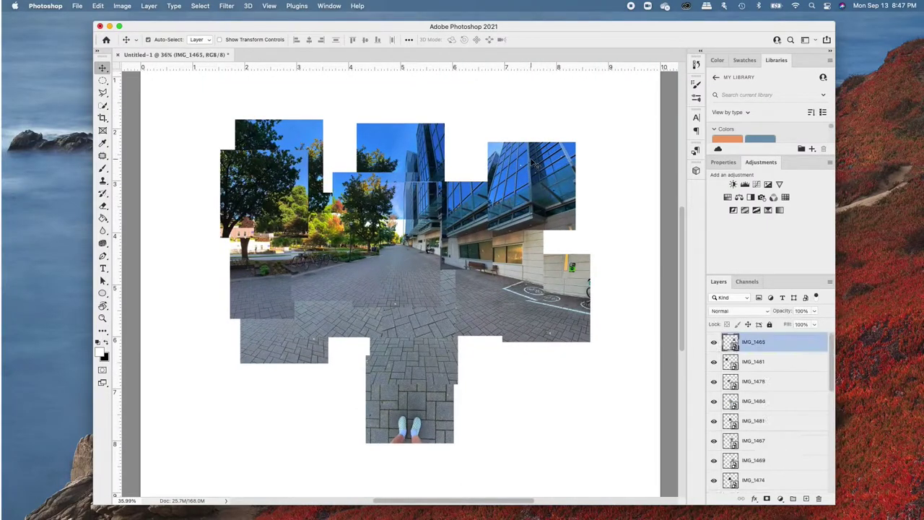
# Step: Rotate the top-right building tile slightly and the bottom-right plaza tile about 11 degrees
pyautogui.press('super+t')
pyautogui.moveTo(594, 139); pyautogui.dragTo(581, 166)
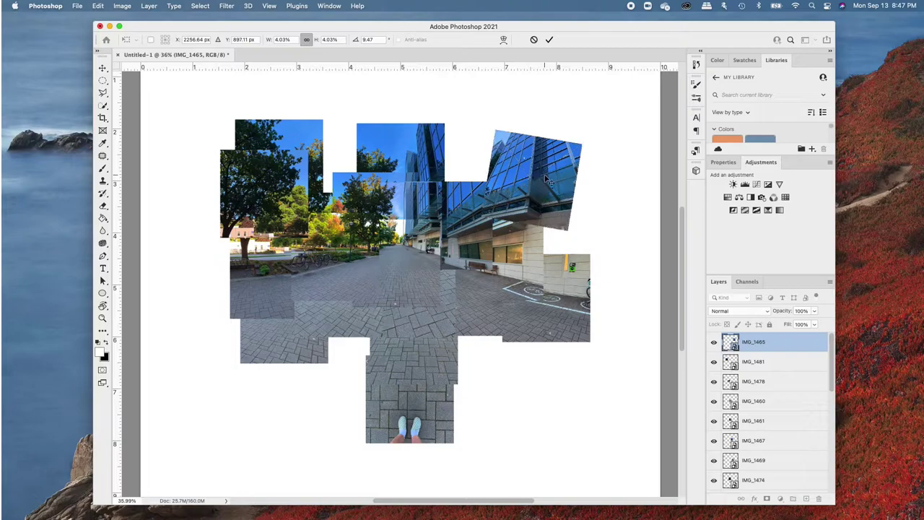
pyautogui.press('Return')
pyautogui.click(539, 340)
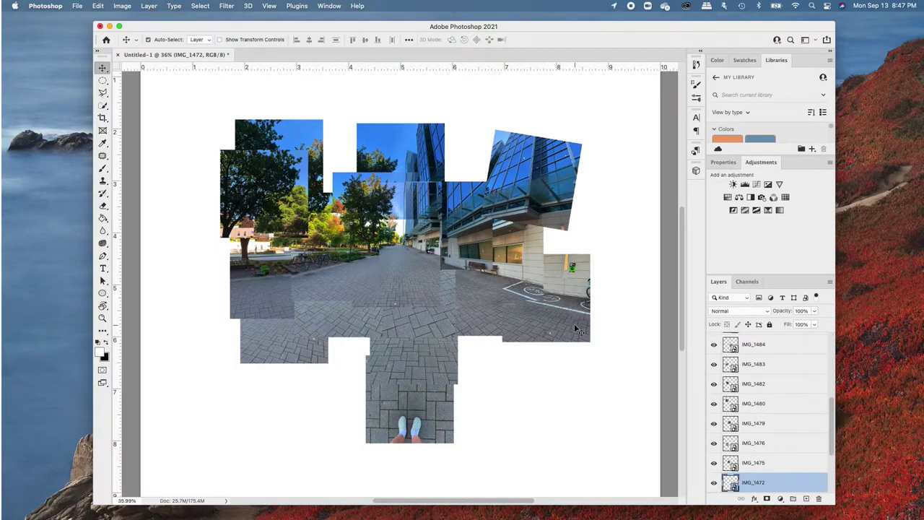
pyautogui.press('super+t')
pyautogui.moveTo(612, 328)
pyautogui.mouseDown()
pyautogui.moveTo(616, 267)
pyautogui.moveTo(589, 291)
pyautogui.mouseUp()
pyautogui.press('Return')
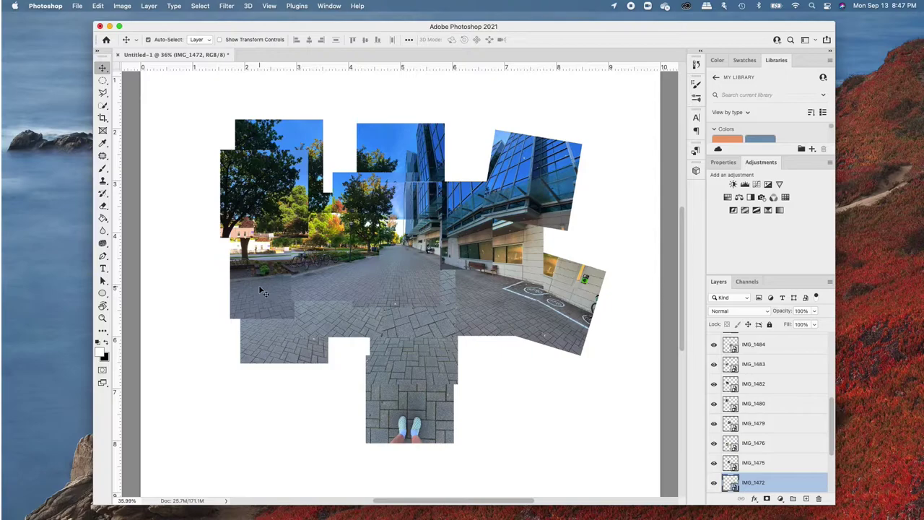
# Step: Tilt the left-side plaza tile about 10 degrees, plus the upper-left tree and lower-left paving tiles
pyautogui.click(264, 290)
pyautogui.press('super+t')
pyautogui.moveTo(324, 223); pyautogui.dragTo(329, 239)
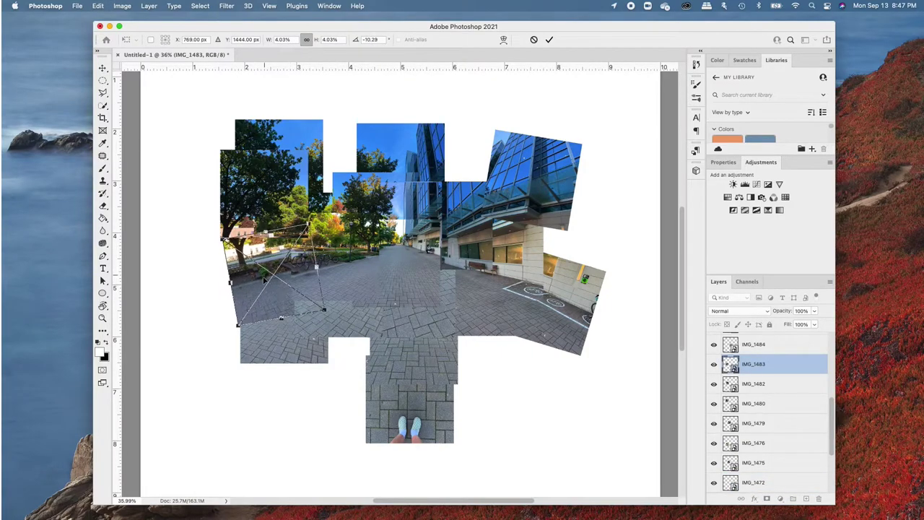
pyautogui.press('Return')
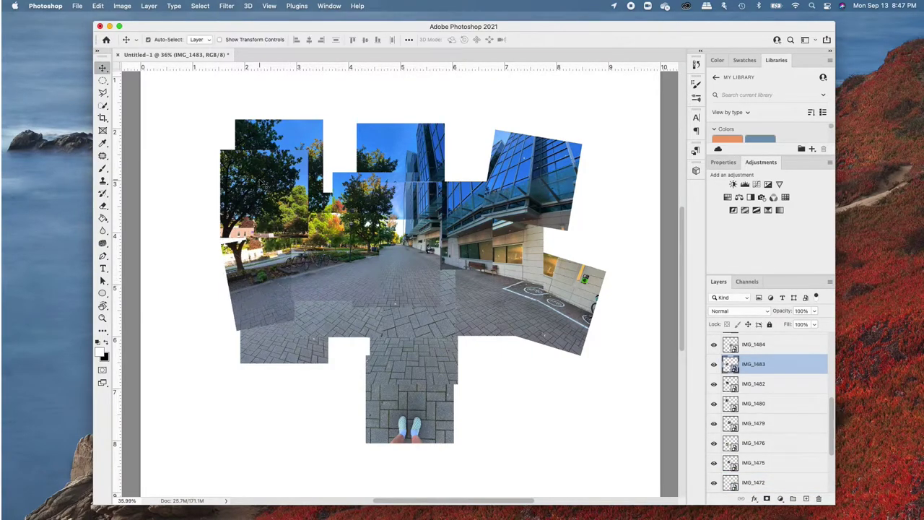
pyautogui.click(264, 187)
pyautogui.press('super+t')
pyautogui.moveTo(326, 154); pyautogui.dragTo(332, 173)
pyautogui.press('Return')
pyautogui.click(274, 159)
pyautogui.press('super+t')
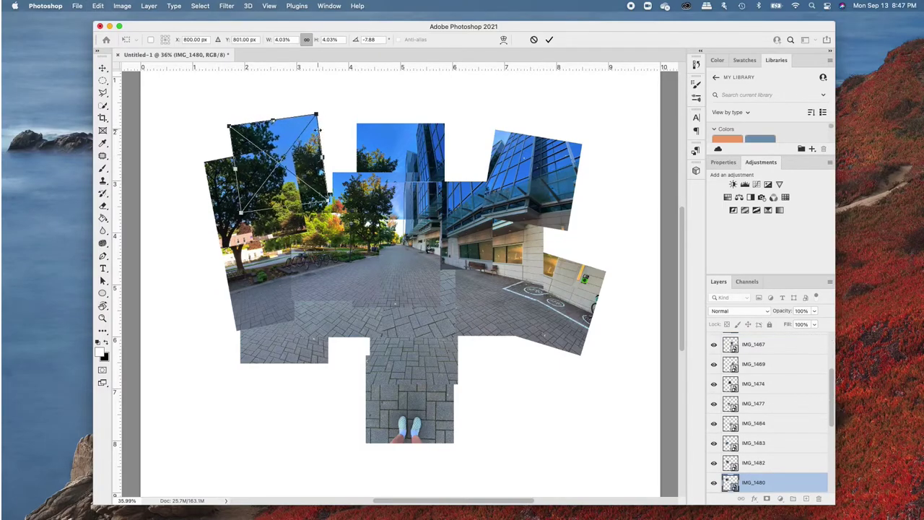
pyautogui.moveTo(332, 217); pyautogui.dragTo(336, 231)
pyautogui.press('Return')
# Step: Tilt another collage tile and the mid-right tile slightly
pyautogui.press('super+t')
pyautogui.moveTo(462, 376); pyautogui.dragTo(489, 371)
pyautogui.press('Return')
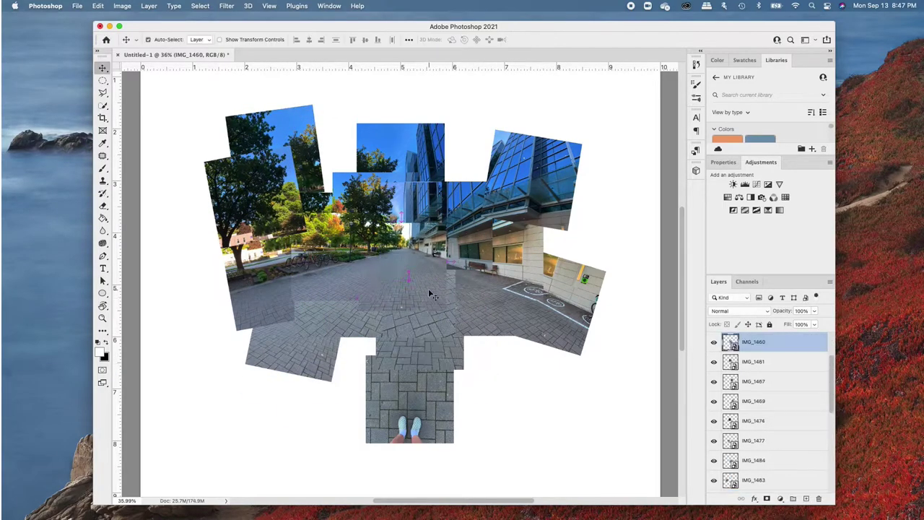
pyautogui.click(467, 130)
pyautogui.click(491, 303)
pyautogui.press('super+t')
pyautogui.press('Return')
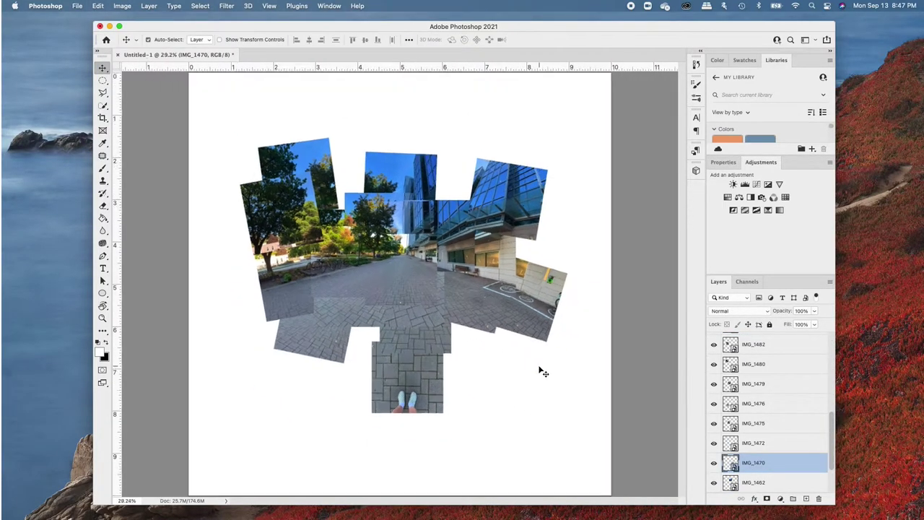
pyautogui.scroll(5, 435, 283)
pyautogui.scroll(-3, 462, 280)
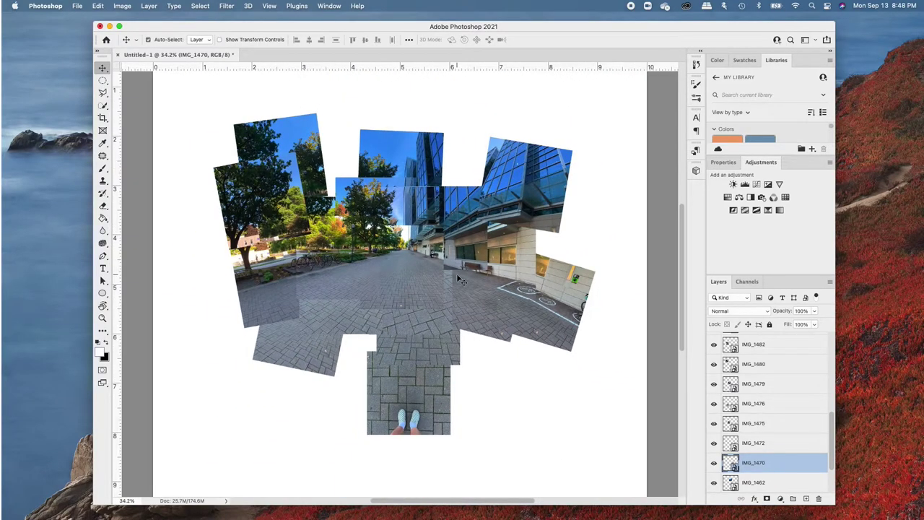
pyautogui.scroll(-3, 765, 448)
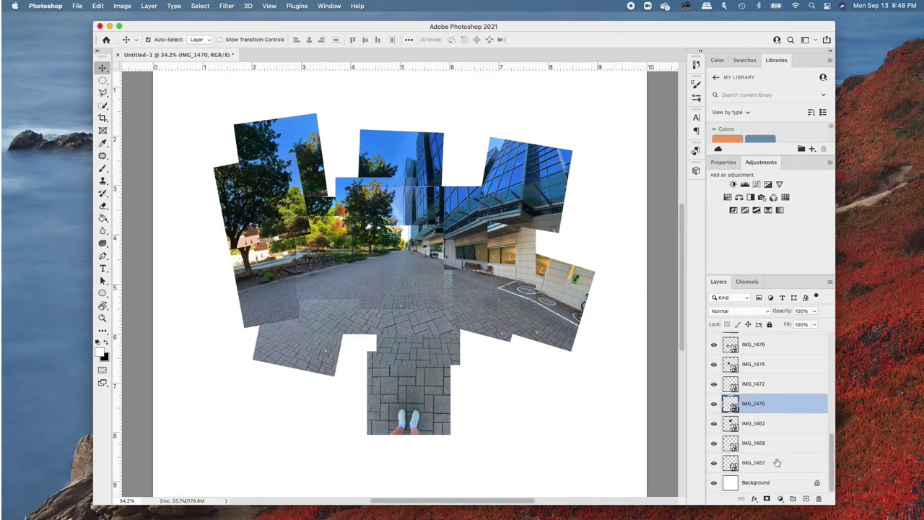
# Step: Select every tile layer and put them in a new group named 'base tiles'
pyautogui.click(777, 462)
pyautogui.scroll(5, 778, 448)
pyautogui.keyDown('shift'); pyautogui.click(773, 347); pyautogui.keyUp('shift')
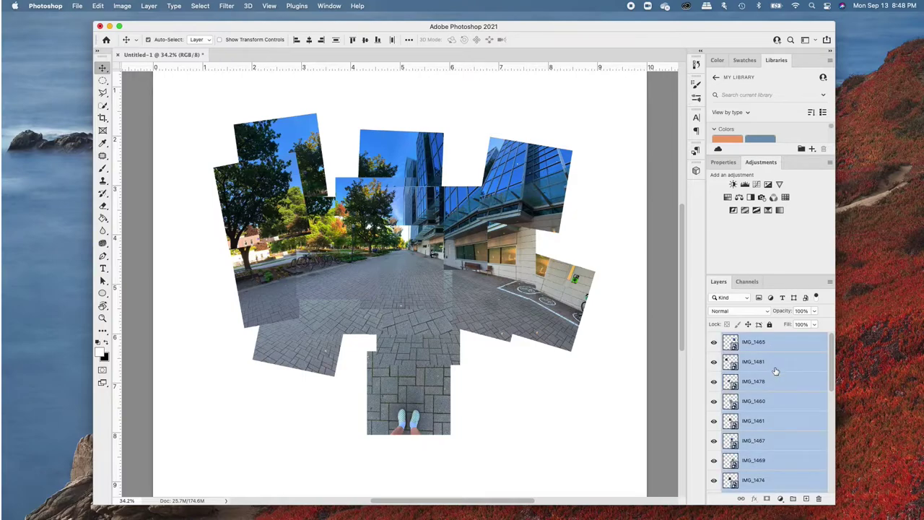
pyautogui.rightClick(777, 372)
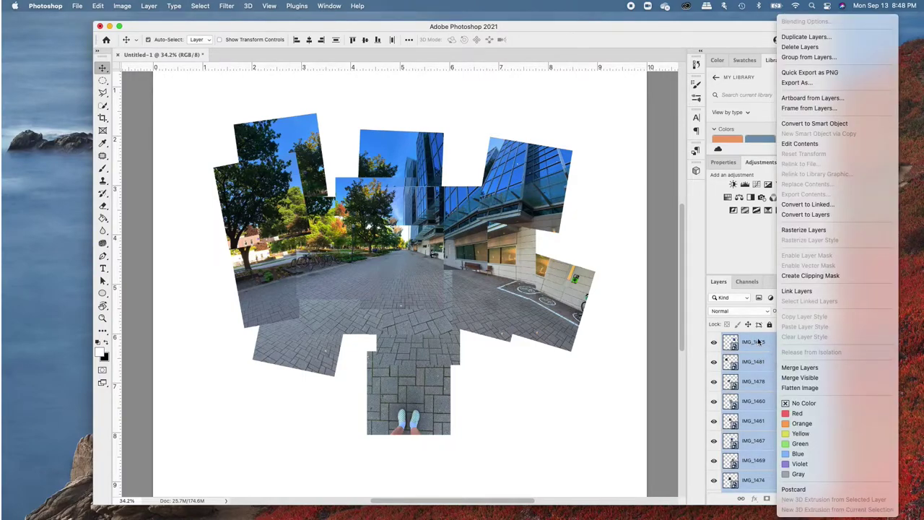
pyautogui.press('Escape')
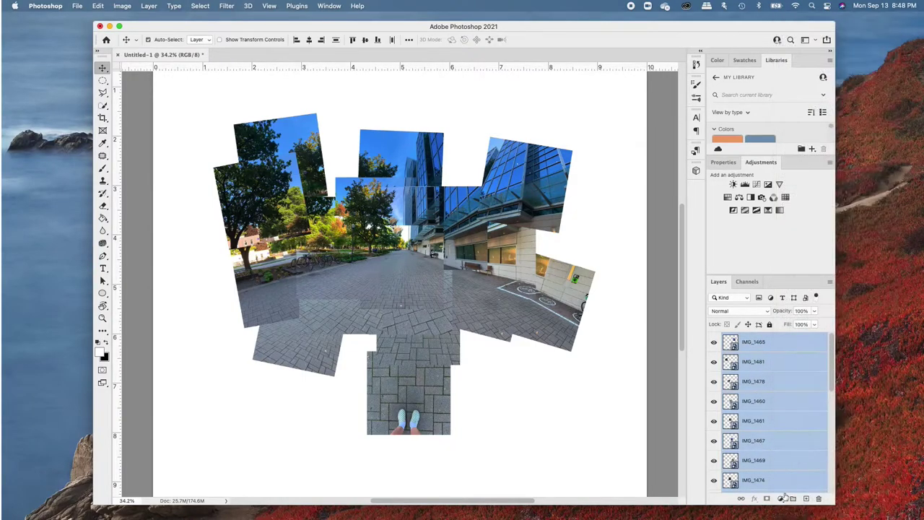
pyautogui.click(793, 499)
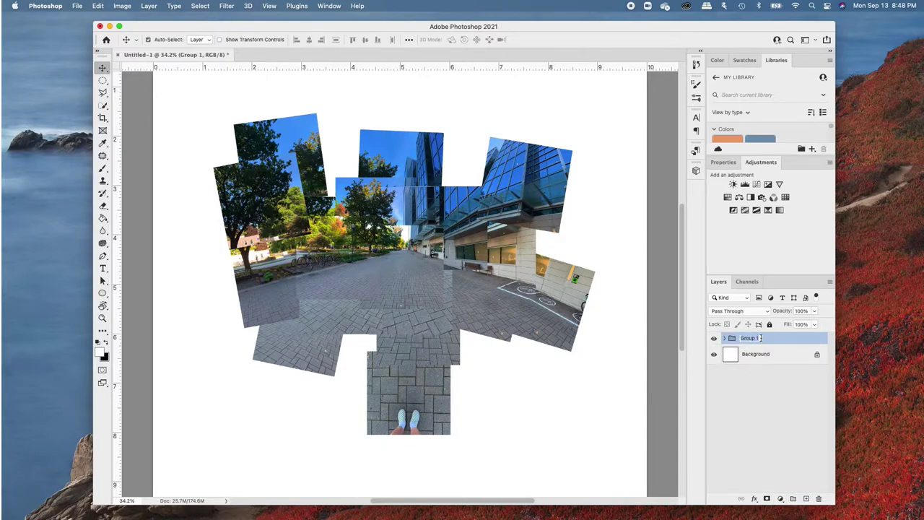
pyautogui.write('base tiles')
pyautogui.press('Return')
pyautogui.click(368, 215)
# Step: Save as Hockney_Joiner_Library.psd in the DM1 GTA folder, then select the left tree tile
pyautogui.press('super+s')
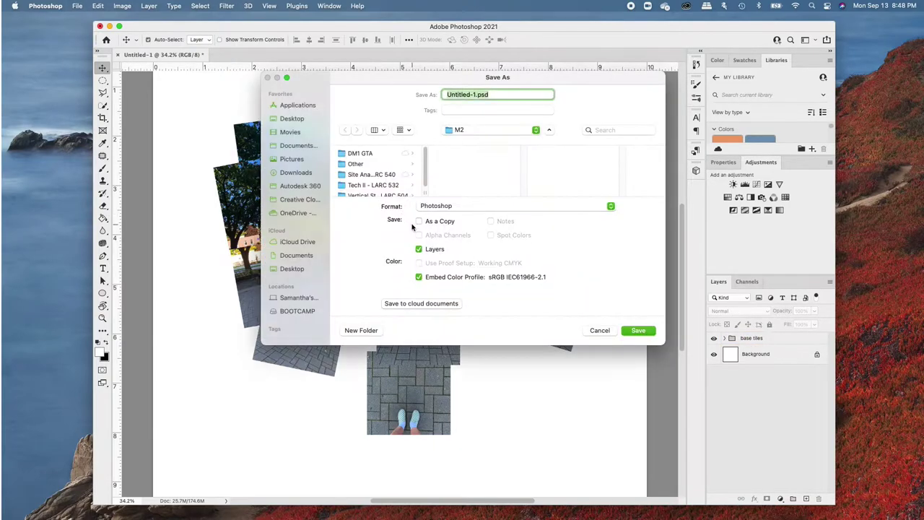
pyautogui.click(368, 154)
pyautogui.tripleClick(475, 94)
pyautogui.write('Hockney_Joiner_Library')
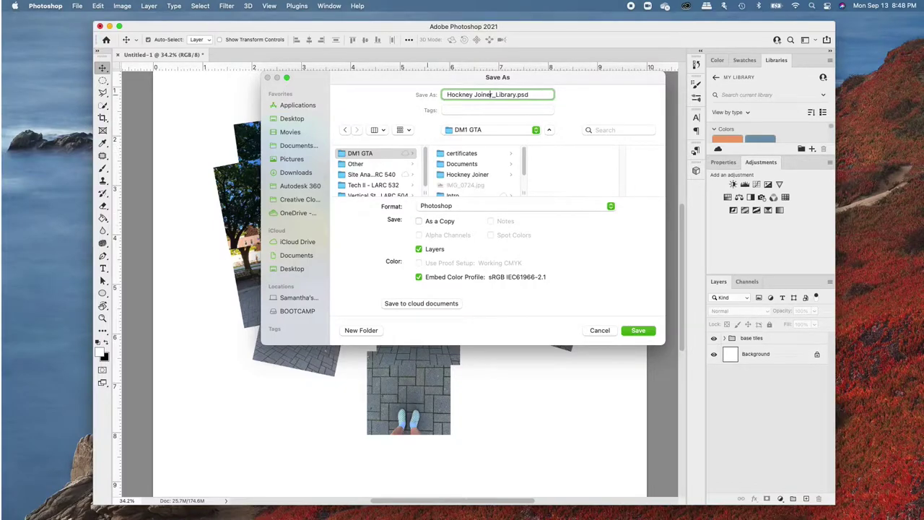
pyautogui.press('Return')
pyautogui.scroll(3, 444, 246)
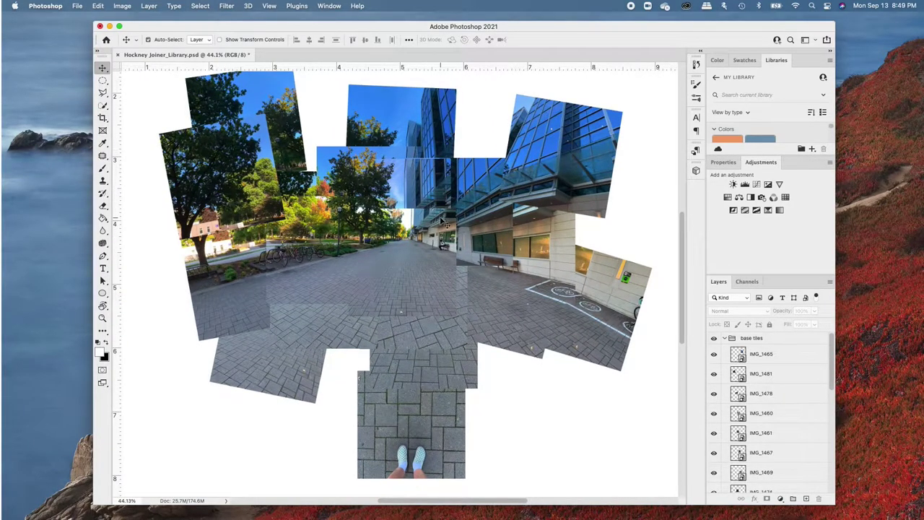
pyautogui.scroll(2, 448, 202)
pyautogui.scroll(-3, 507, 204)
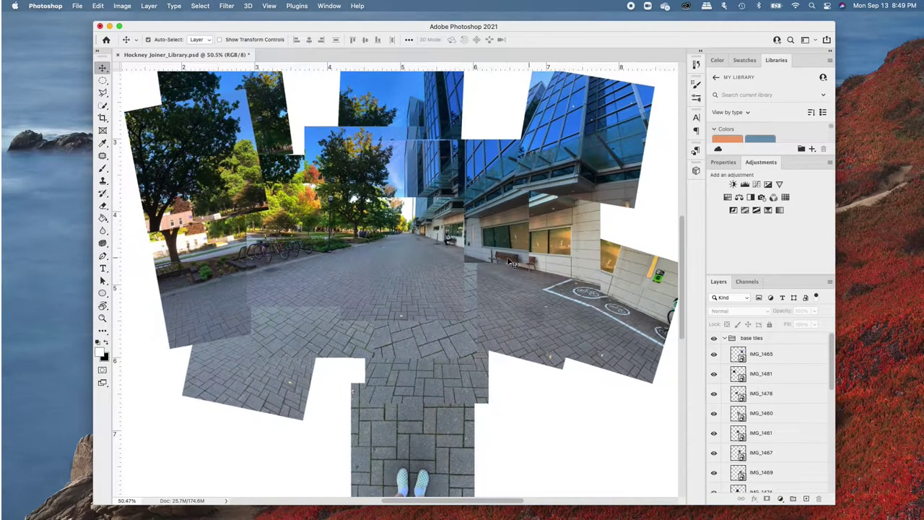
pyautogui.click(215, 177)
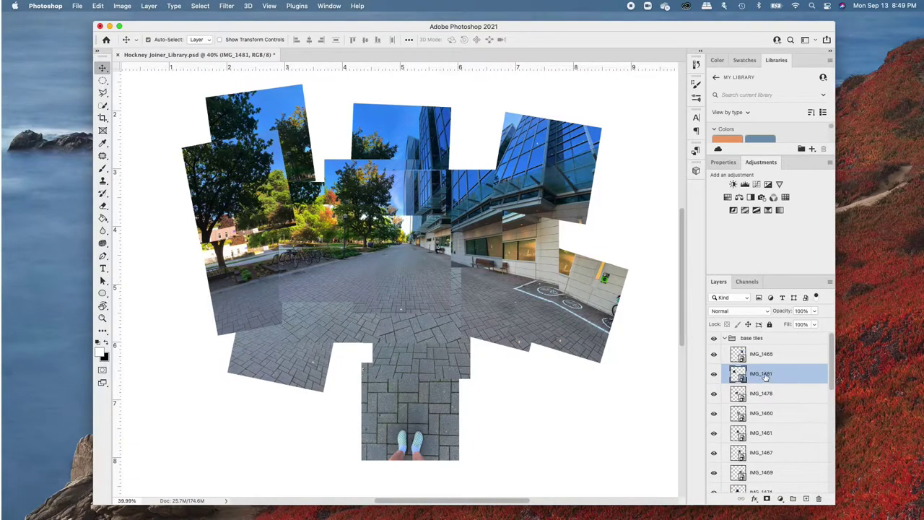
# Step: Apply a Levels correction to tile IMG_1481 with white input about 211 and black 15
pyautogui.click(121, 5)
pyautogui.moveTo(135, 32)
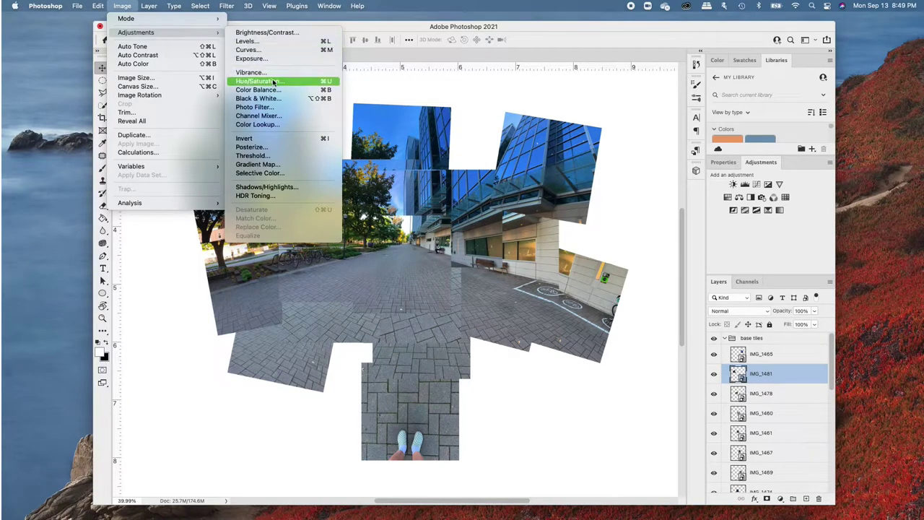
pyautogui.click(246, 41)
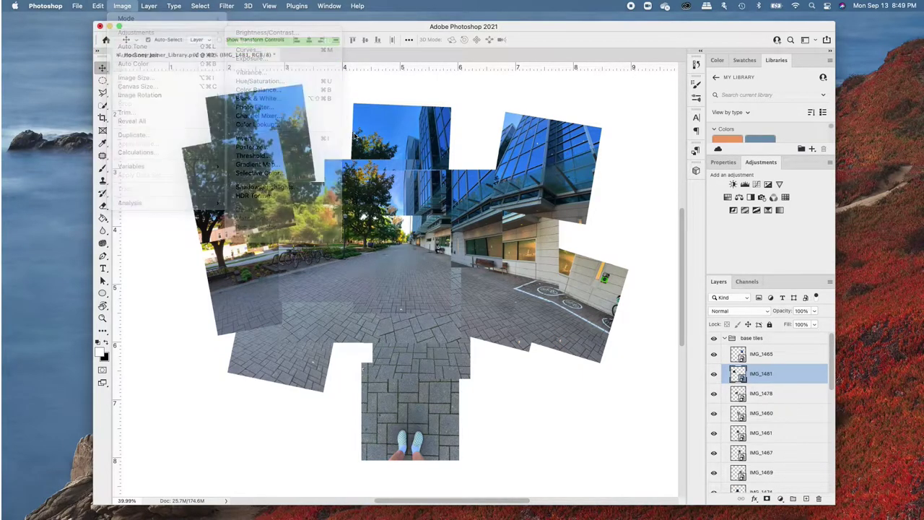
pyautogui.moveTo(449, 122); pyautogui.dragTo(498, 169)
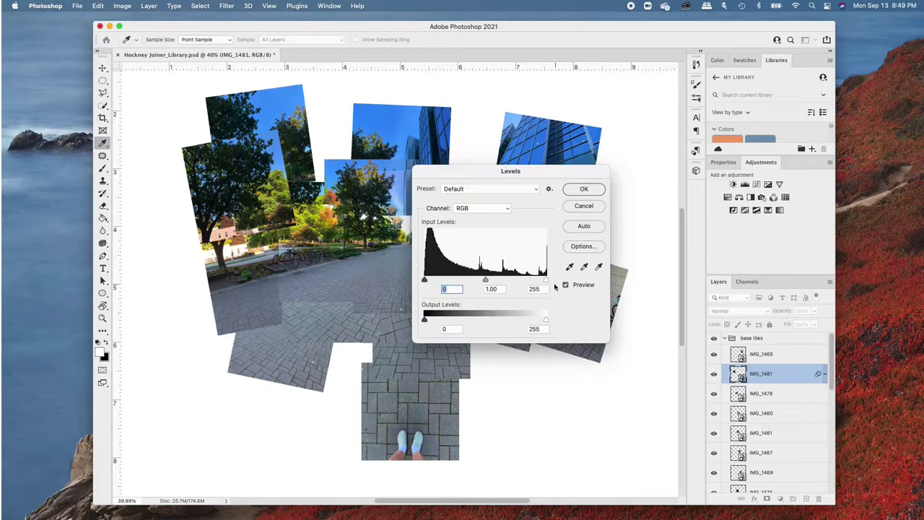
pyautogui.moveTo(543, 281); pyautogui.dragTo(463, 281)
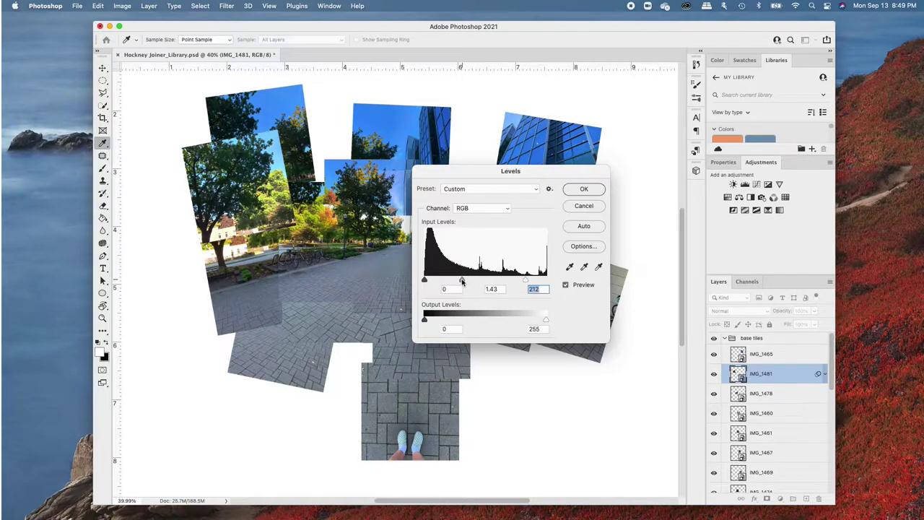
pyautogui.moveTo(426, 281); pyautogui.dragTo(431, 280)
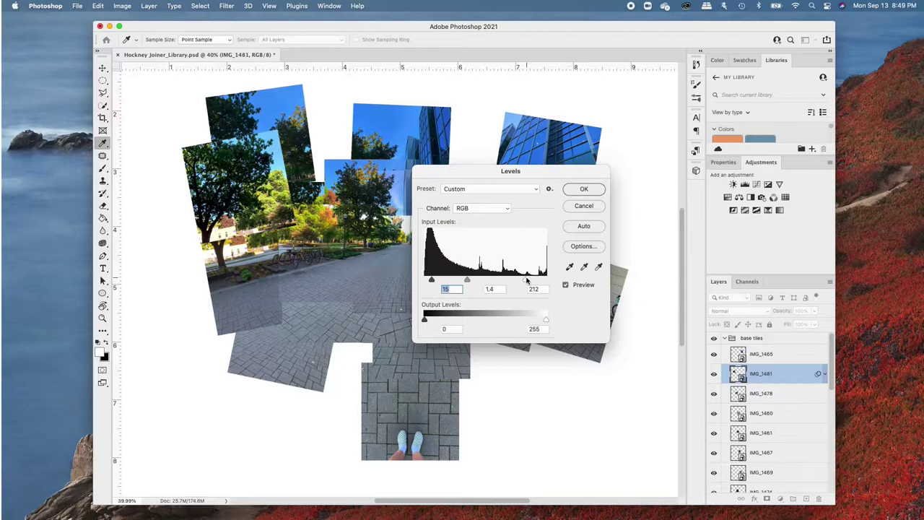
pyautogui.moveTo(527, 281); pyautogui.dragTo(530, 281)
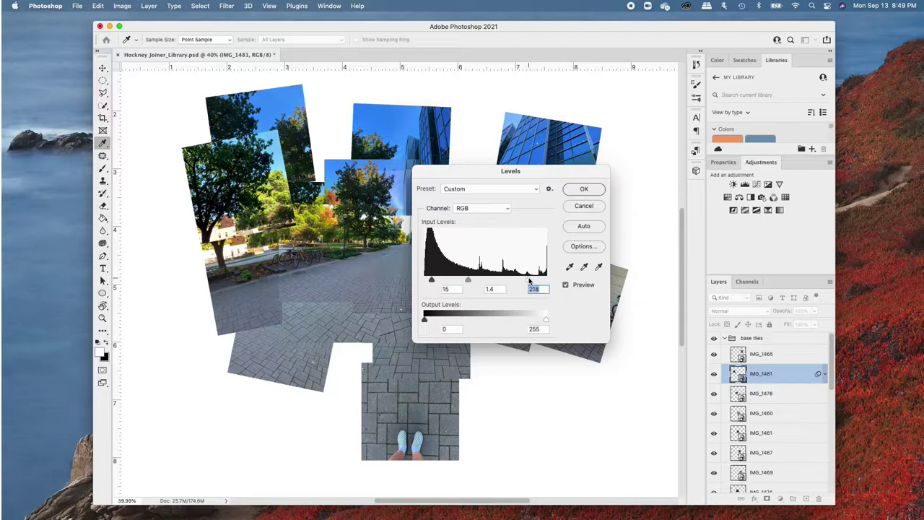
pyautogui.click(584, 189)
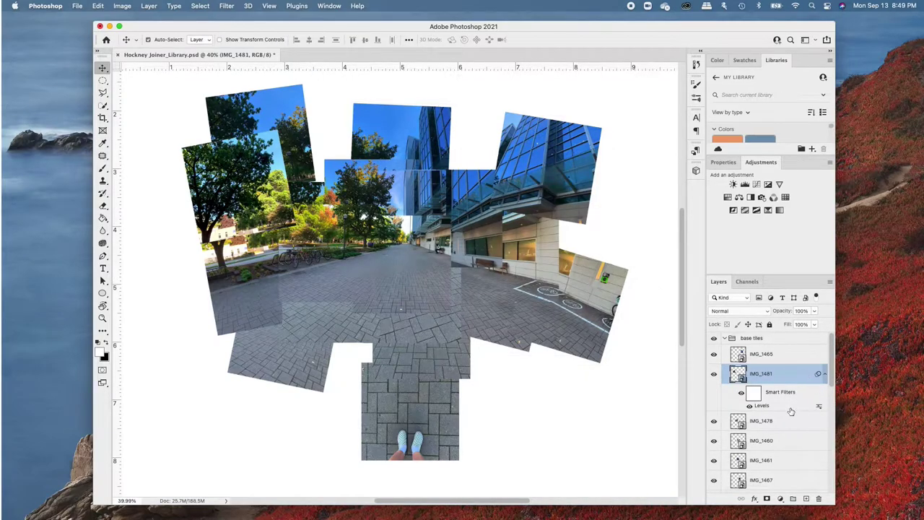
pyautogui.scroll(1, 404, 303)
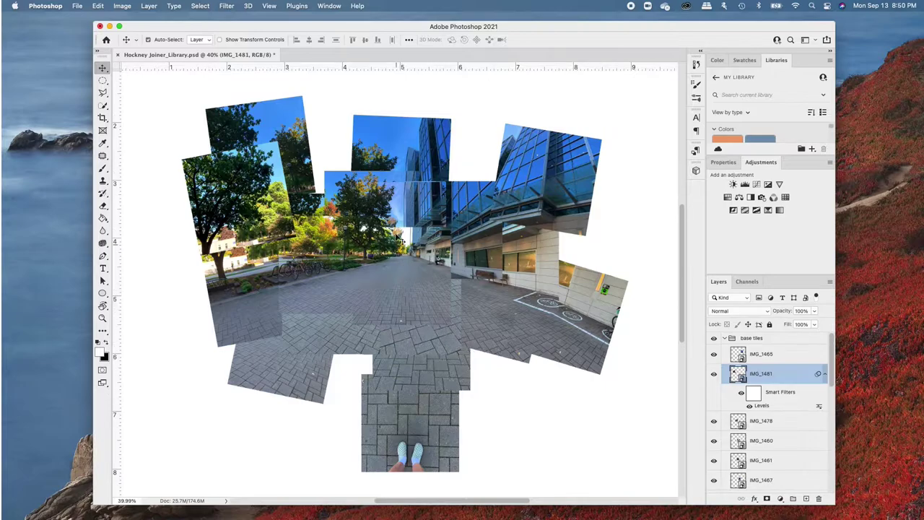
pyautogui.scroll(-1, 410, 188)
# Step: Give tile IMG_1483 a Levels correction with lighter midtones and a raised black point
pyautogui.hotkey('alt', '[')
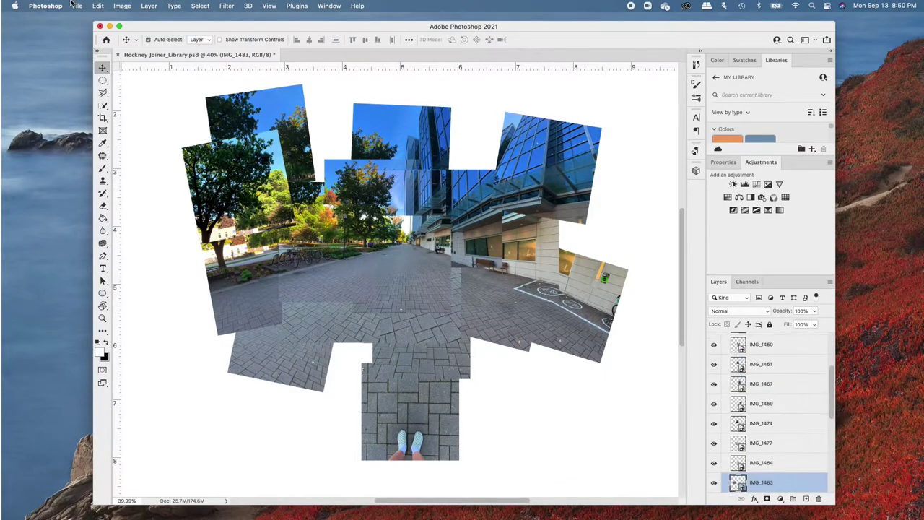
pyautogui.click(98, 6)
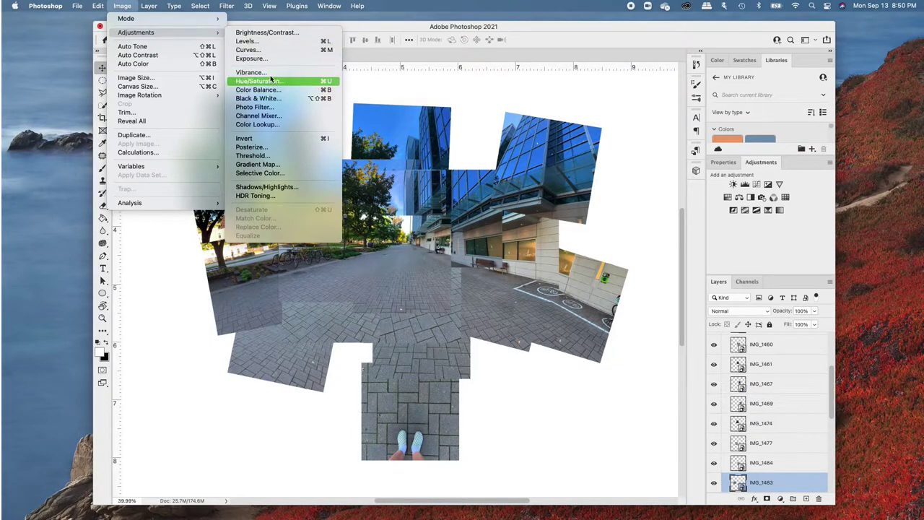
pyautogui.click(267, 42)
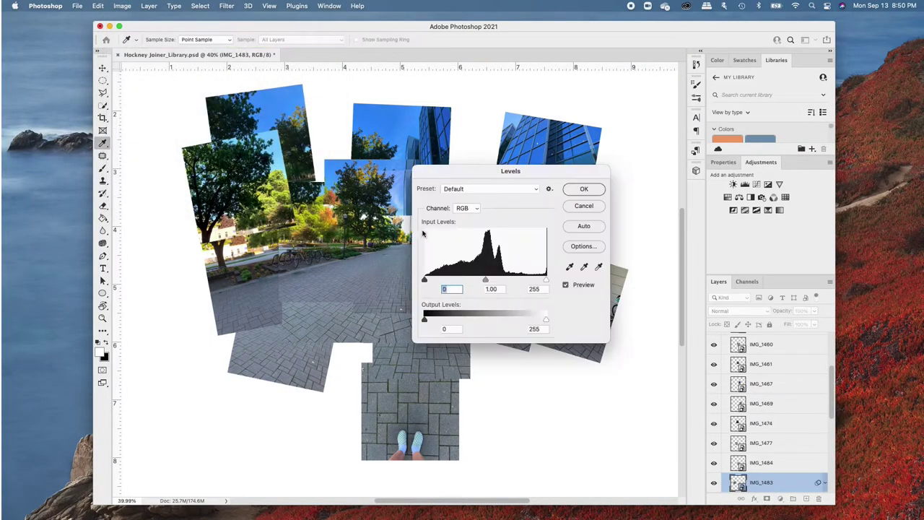
pyautogui.moveTo(485, 281); pyautogui.dragTo(466, 280)
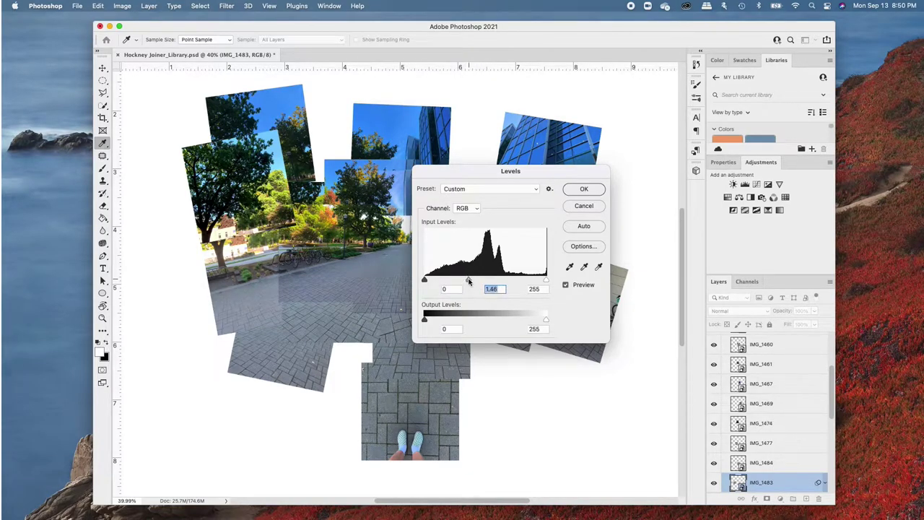
pyautogui.moveTo(428, 280); pyautogui.dragTo(432, 281)
pyautogui.click(584, 189)
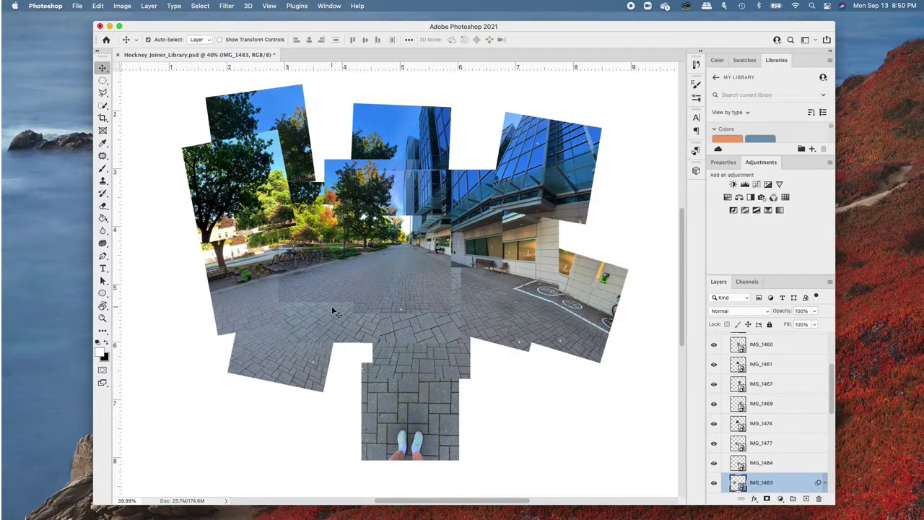
# Step: Warm tile IMG_1477 with a Color Balance Cyan/Red shift of +7
pyautogui.click(773, 443)
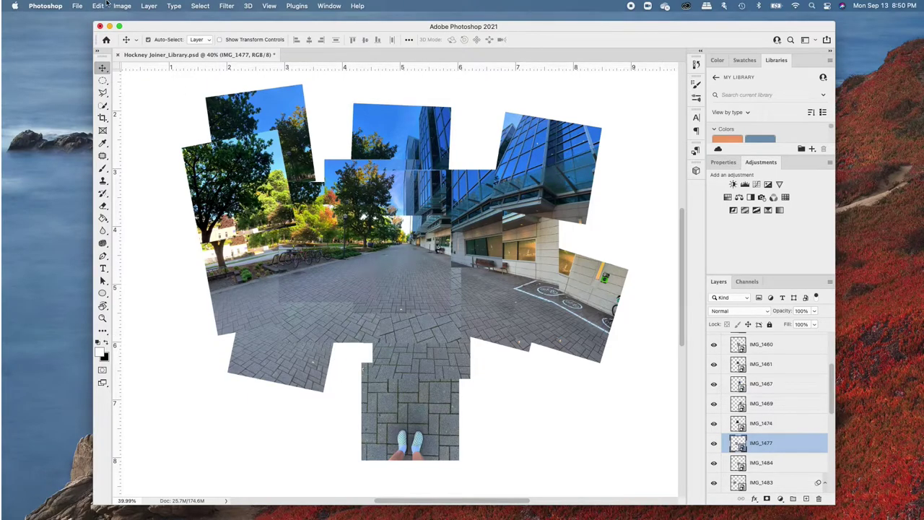
pyautogui.click(122, 6)
pyautogui.moveTo(136, 32)
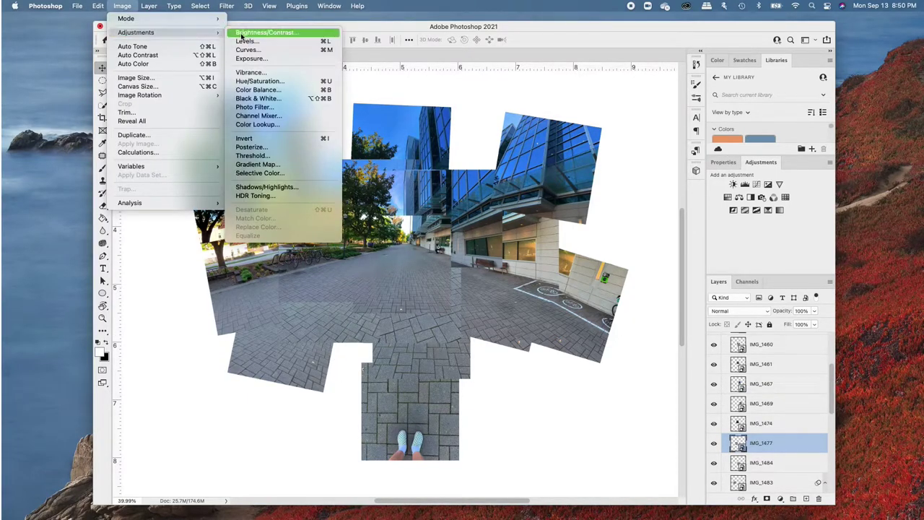
pyautogui.click(543, 209)
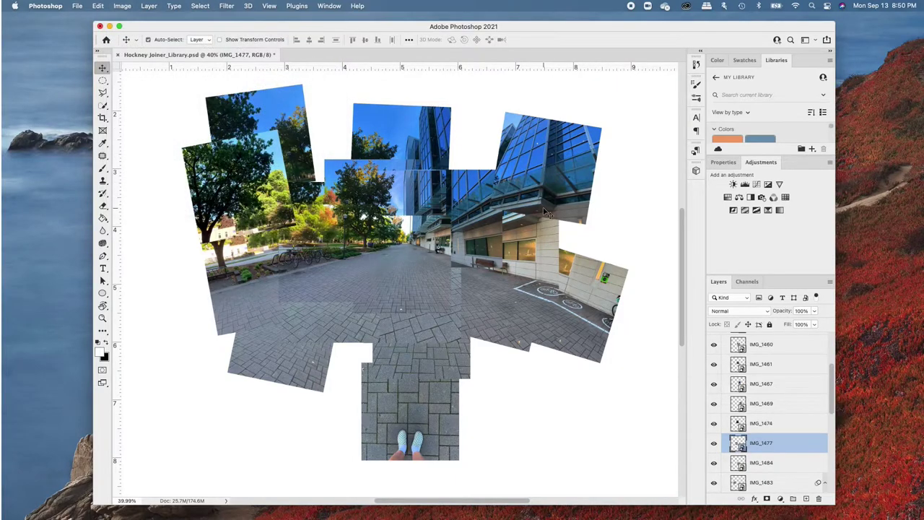
pyautogui.moveTo(493, 138); pyautogui.dragTo(535, 132)
pyautogui.moveTo(493, 177); pyautogui.dragTo(500, 177)
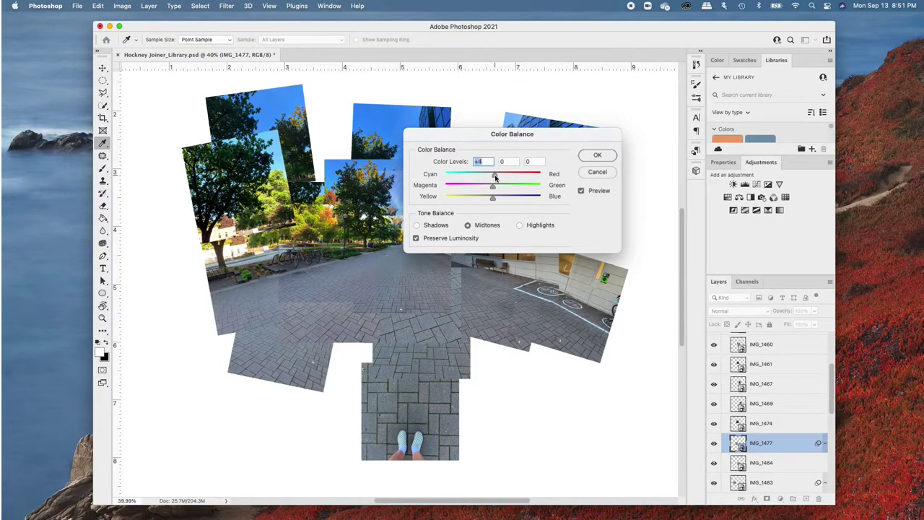
pyautogui.moveTo(495, 176); pyautogui.dragTo(491, 187)
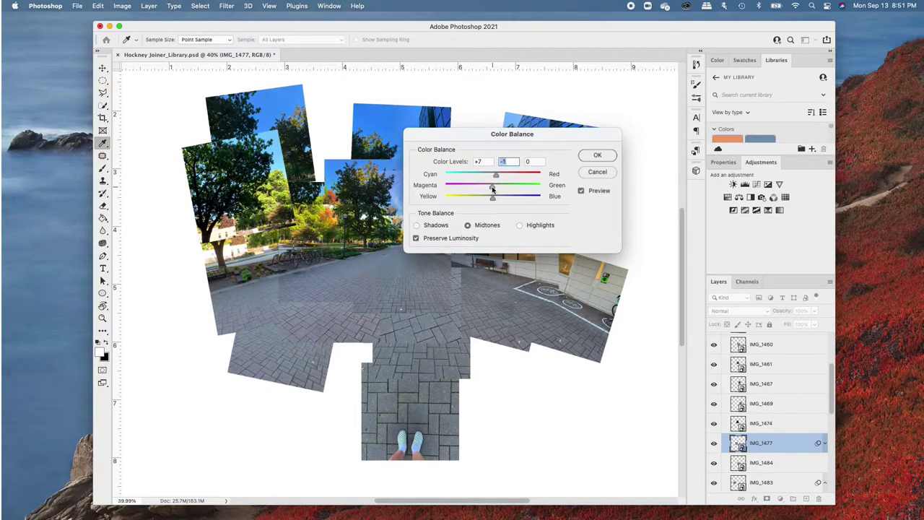
pyautogui.click(598, 157)
# Step: Nudge tile IMG_1484 toward red with its own Color Balance adjustment
pyautogui.click(419, 333)
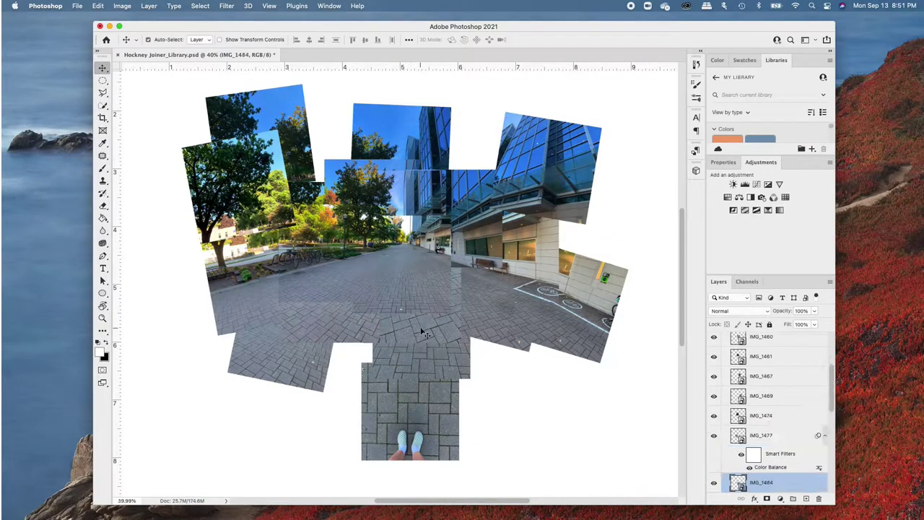
pyautogui.click(149, 6)
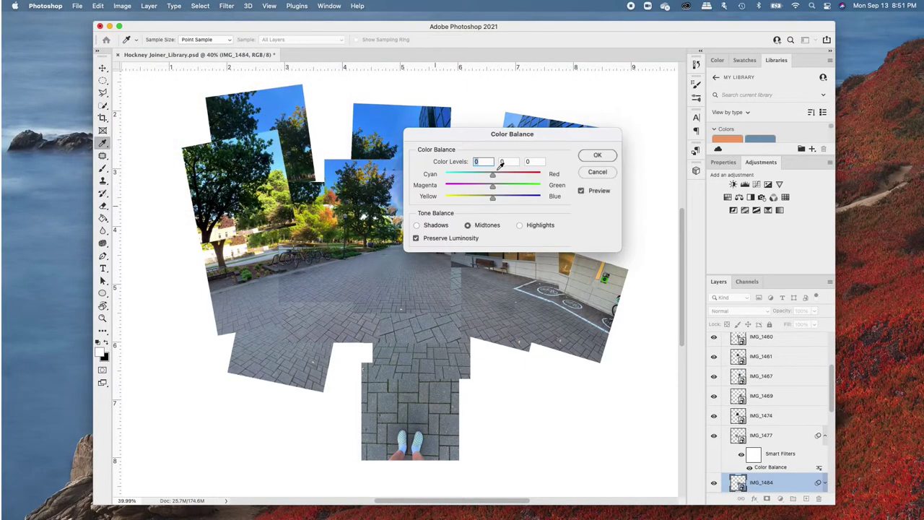
pyautogui.moveTo(493, 175); pyautogui.dragTo(497, 176)
pyautogui.click(596, 156)
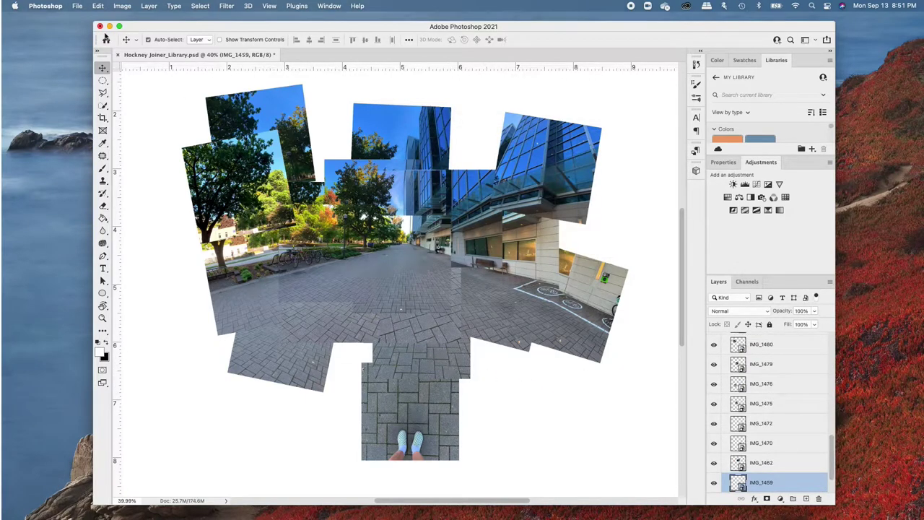
# Step: Close the Adjustments menu unused and raise IMG_1461 to the top of base tiles
pyautogui.click(98, 5)
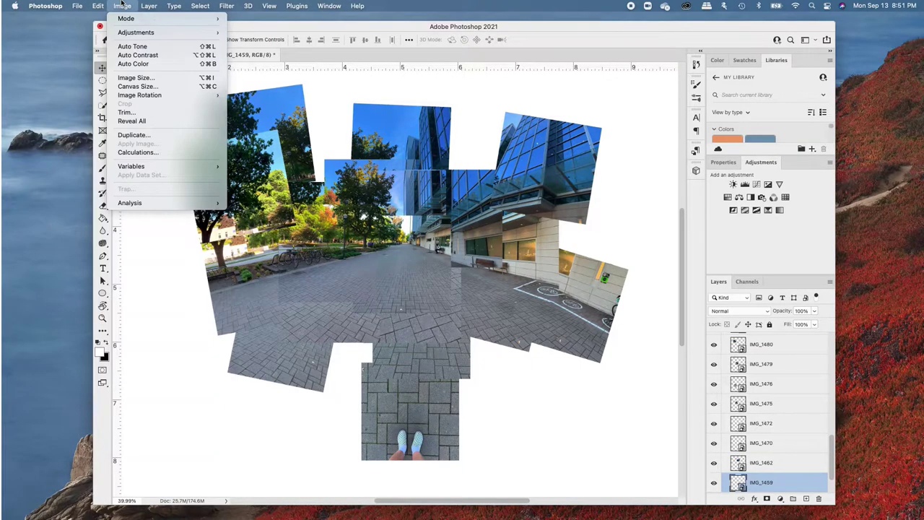
pyautogui.moveTo(136, 32)
pyautogui.click(256, 90)
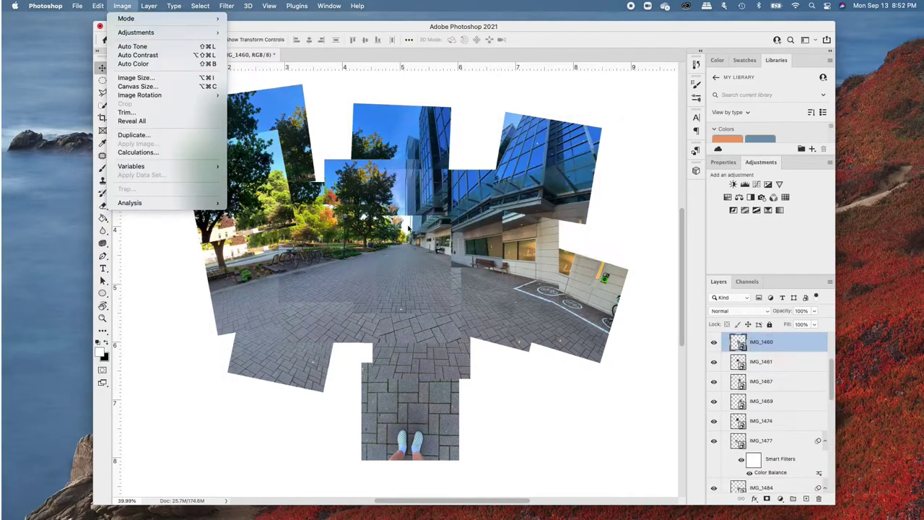
pyautogui.click(409, 226)
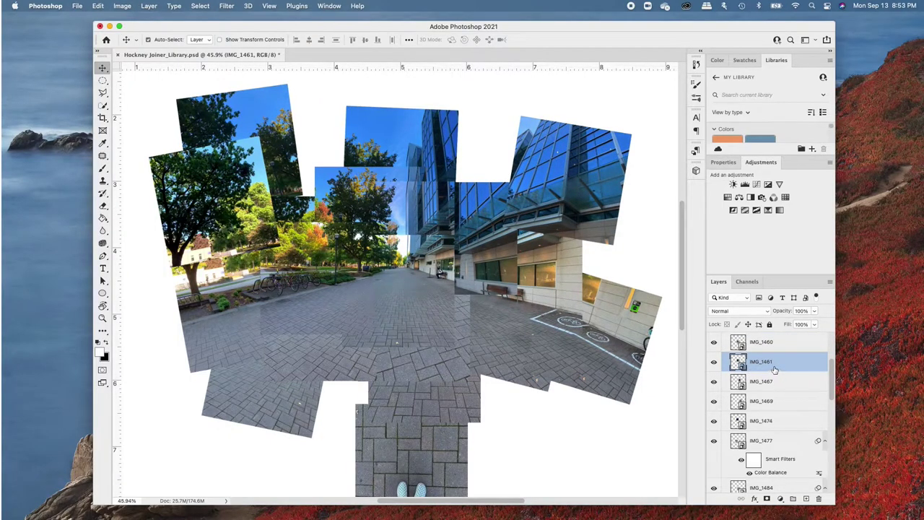
pyautogui.moveTo(774, 368); pyautogui.dragTo(761, 345)
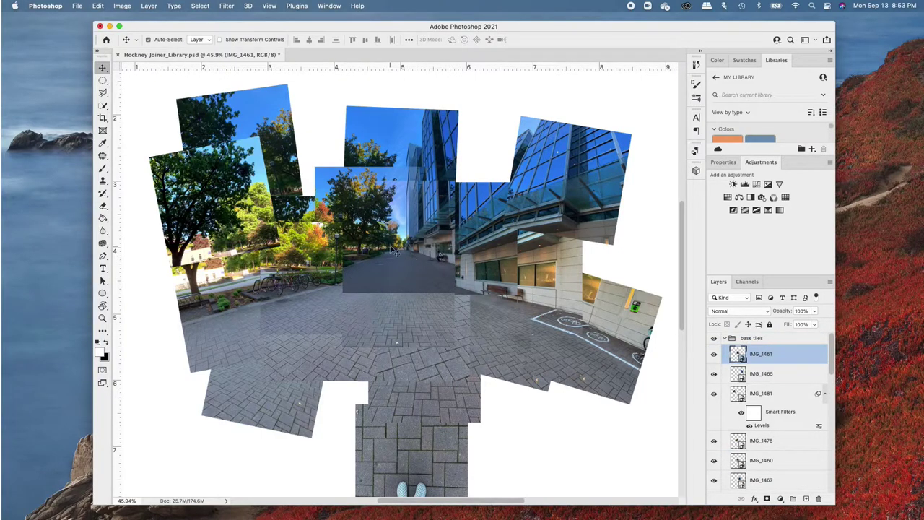
# Step: Apply Levels to IMG_1461 with midtone 1.24 and white input 228
pyautogui.click(121, 6)
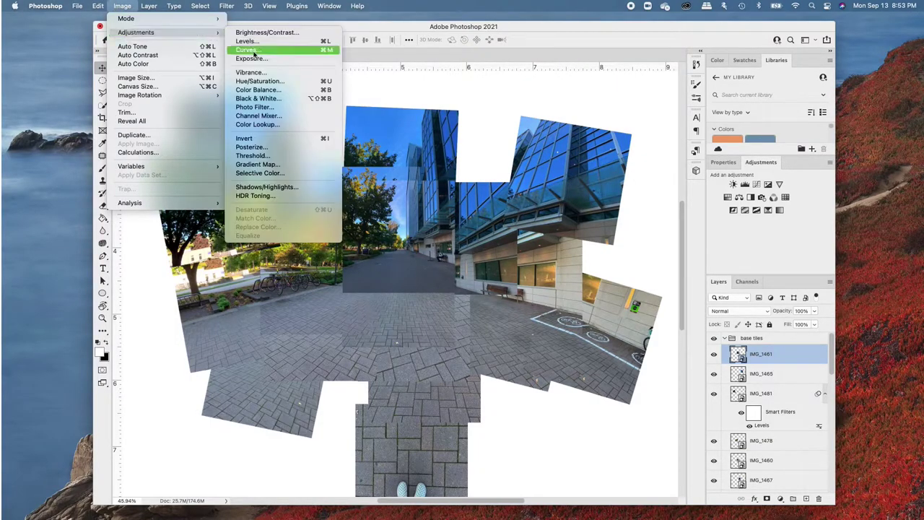
pyautogui.moveTo(136, 33)
pyautogui.click(250, 41)
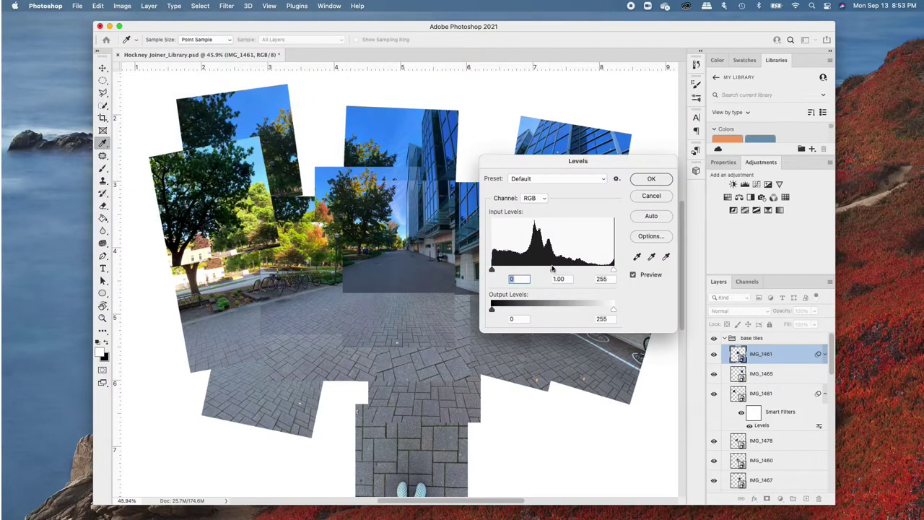
pyautogui.moveTo(553, 268); pyautogui.dragTo(547, 270)
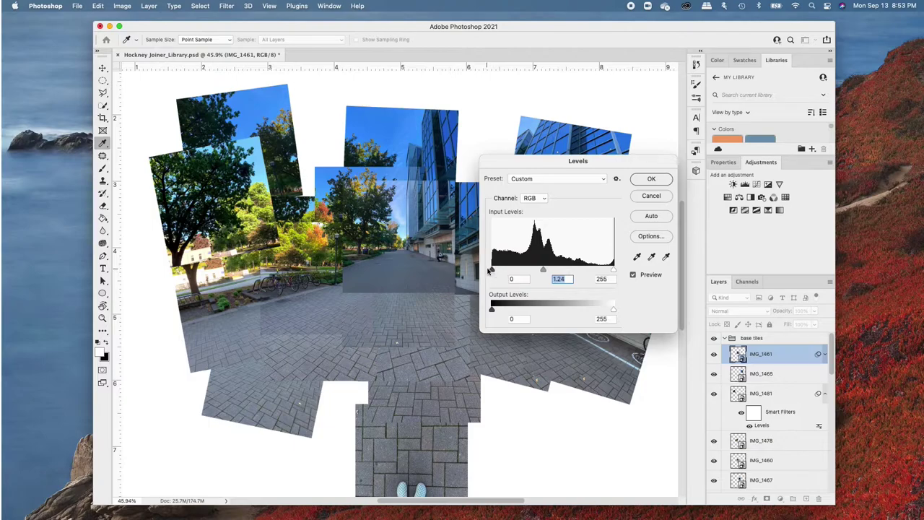
pyautogui.moveTo(612, 269); pyautogui.dragTo(607, 270)
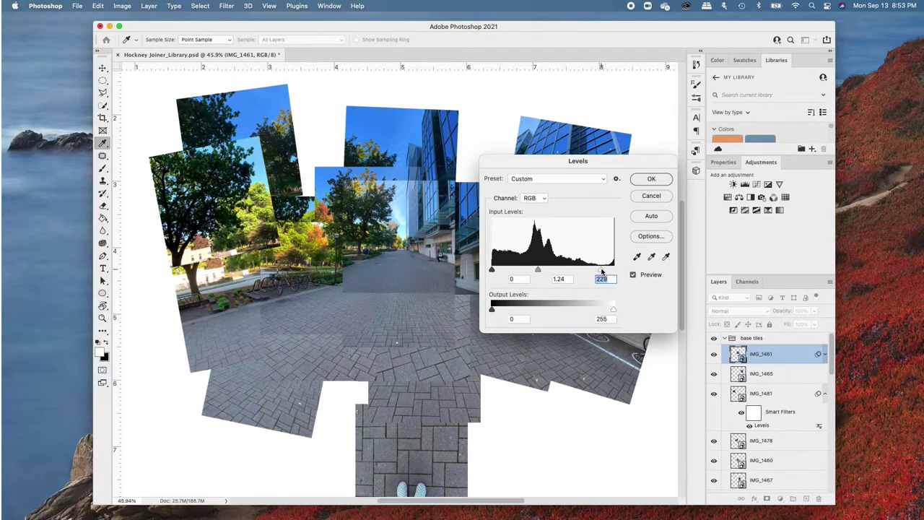
pyautogui.click(651, 178)
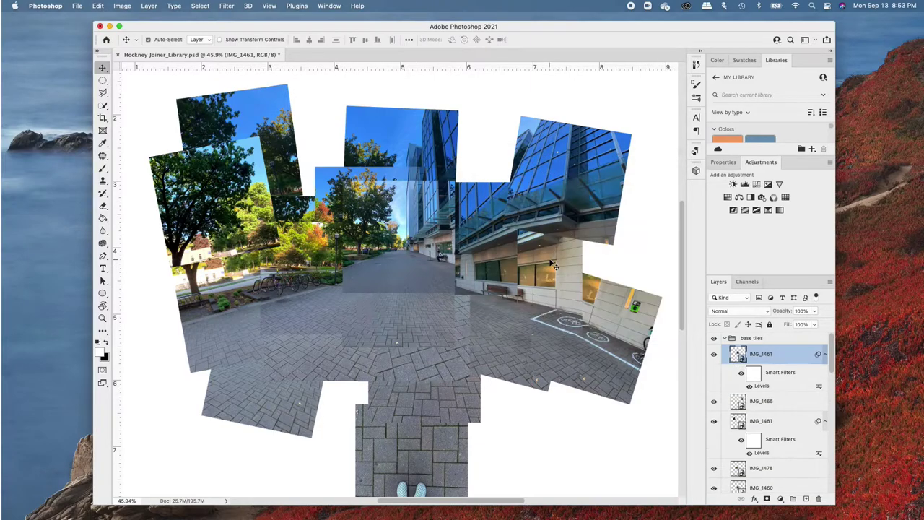
# Step: Collapse the base tiles group and switch its blend mode from Pass Through to Normal
pyautogui.press('super+minus')
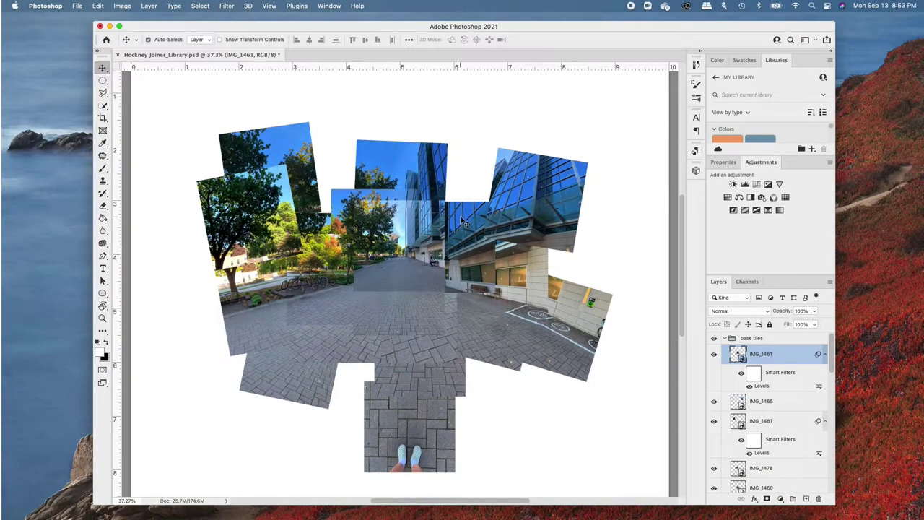
pyautogui.scroll(-2, 785, 392)
pyautogui.scroll(2, 785, 392)
pyautogui.click(729, 340)
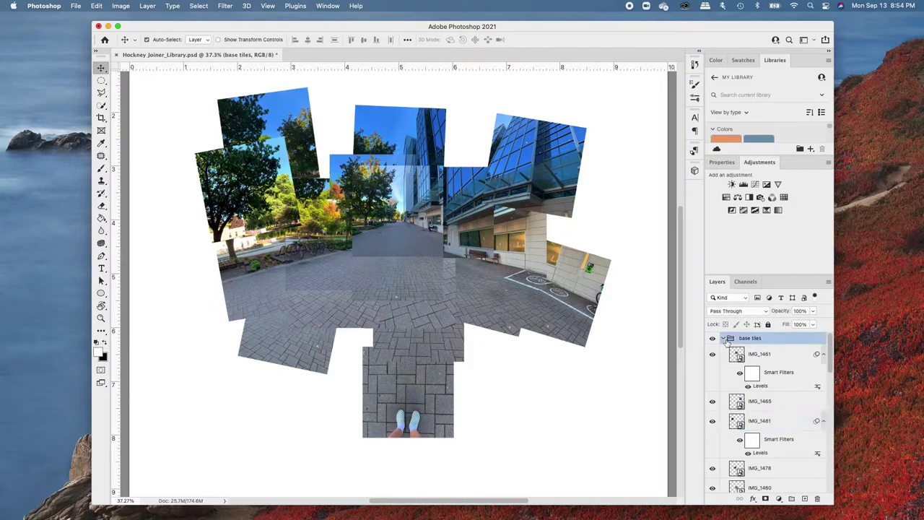
pyautogui.click(723, 339)
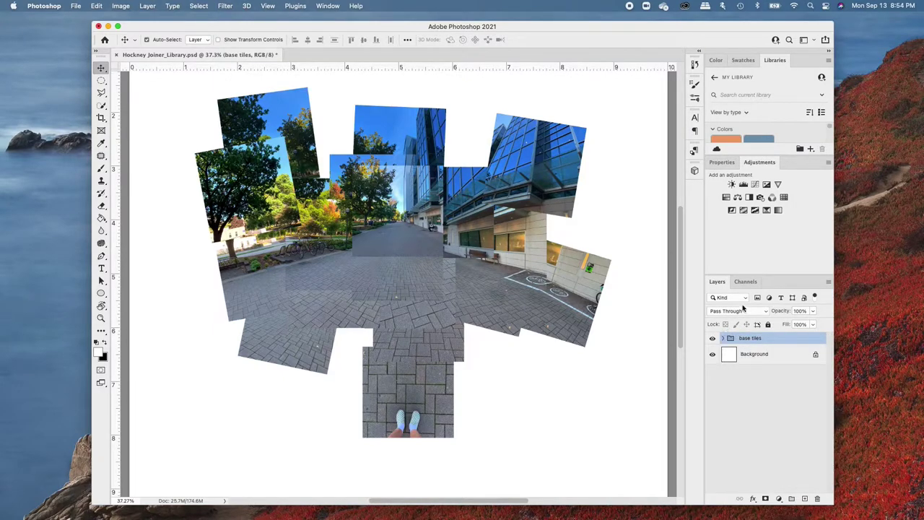
pyautogui.click(738, 310)
pyautogui.click(722, 325)
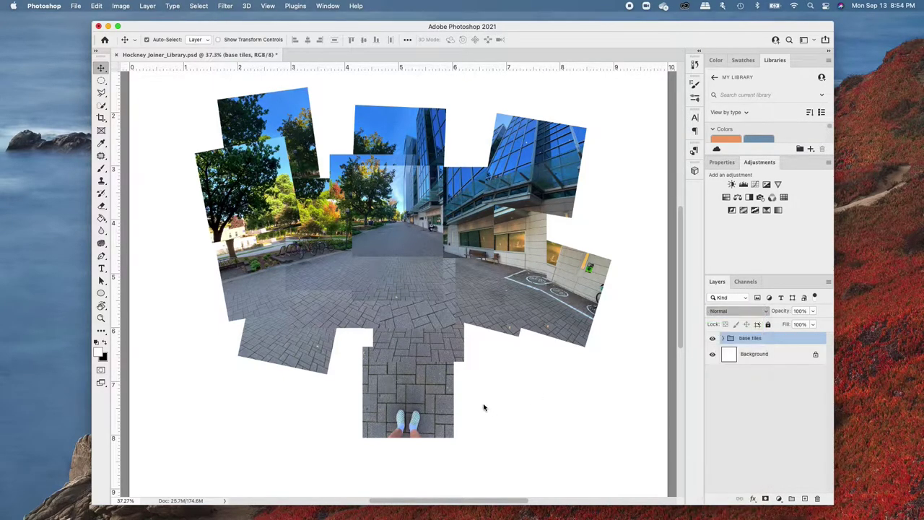
# Step: Visit Finder, return to the collage, and select the IMG_1467 tile
pyautogui.moveTo(462, 518)
pyautogui.click(32, 504)
pyautogui.click(635, 157)
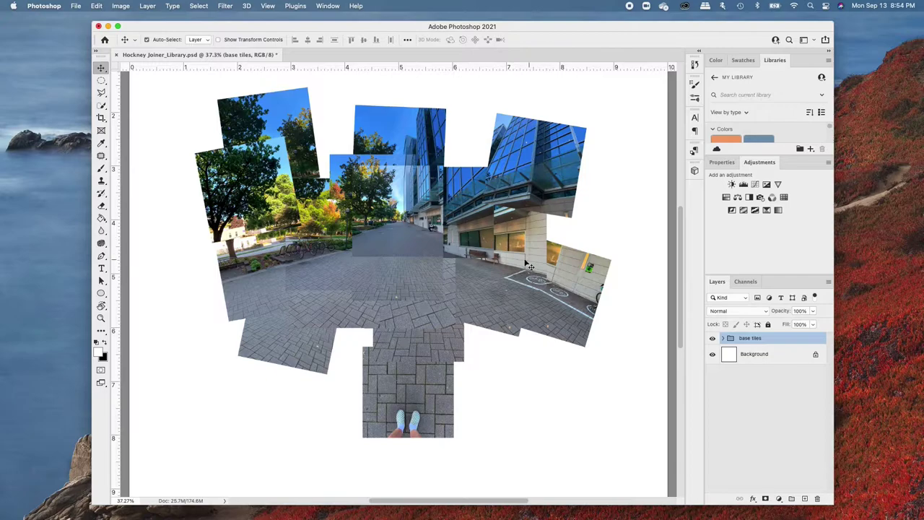
pyautogui.click(469, 223)
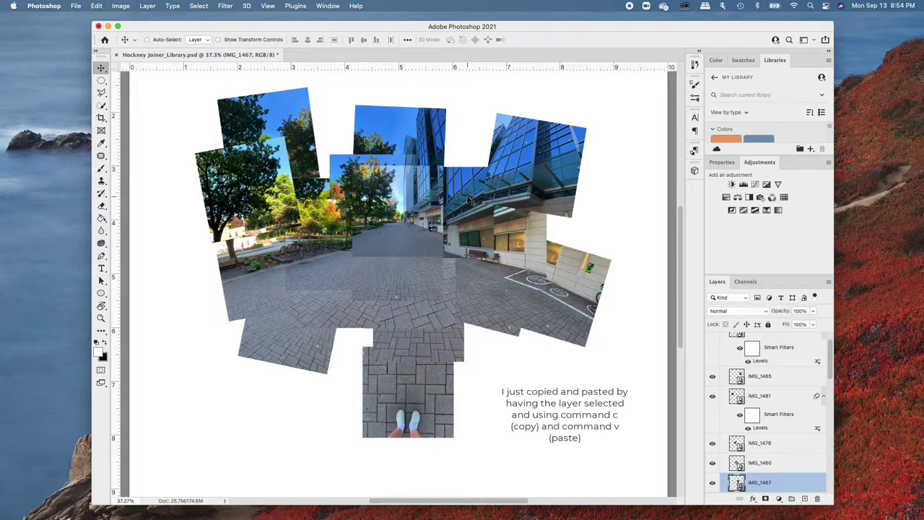
# Step: Paste a copy of IMG_1467 and move it above the collapsed base tiles group
pyautogui.press('super+v')
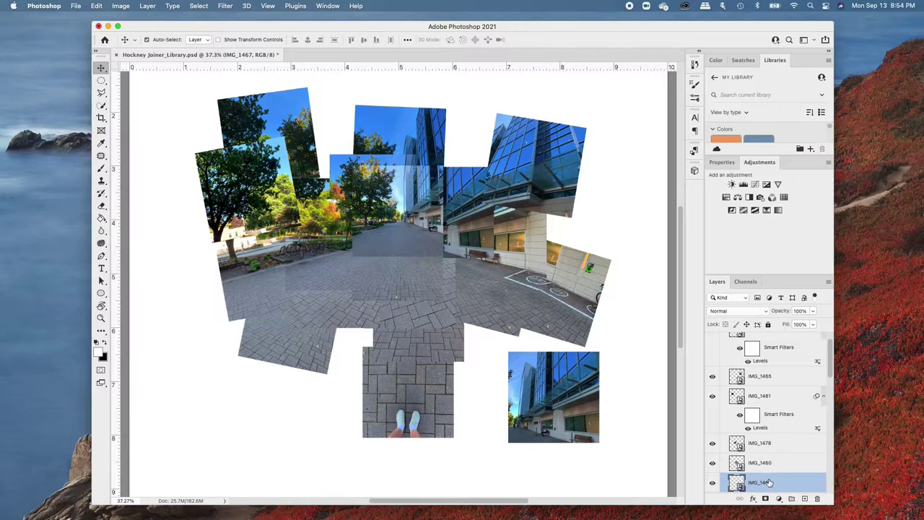
pyautogui.scroll(5, 769, 462)
pyautogui.click(776, 347)
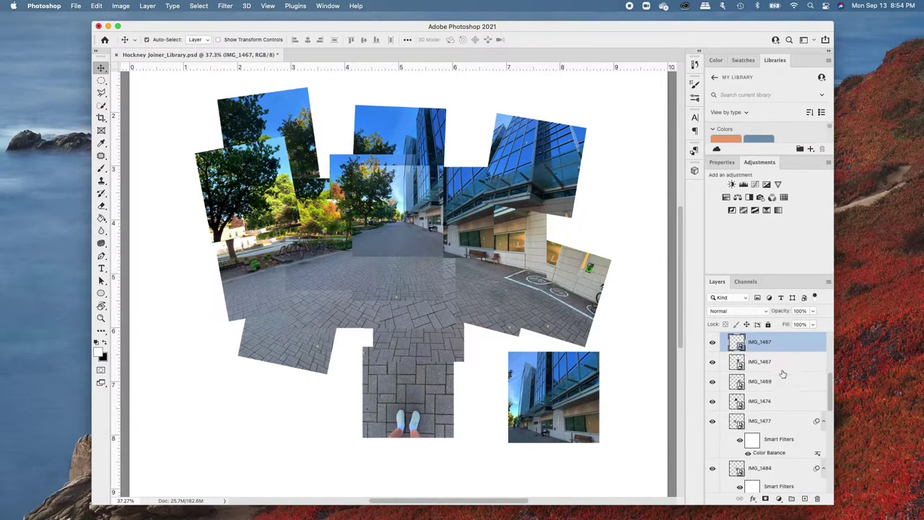
pyautogui.moveTo(777, 345); pyautogui.dragTo(765, 361)
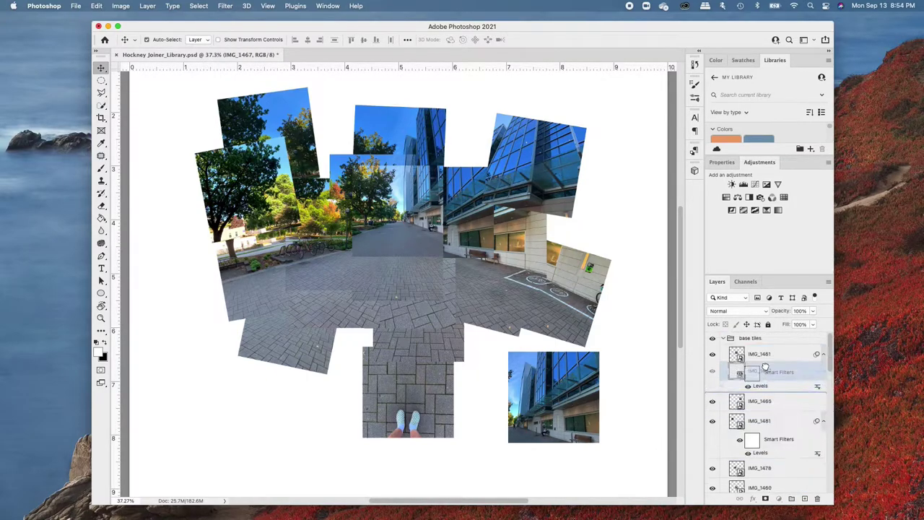
pyautogui.moveTo(765, 361); pyautogui.dragTo(757, 333)
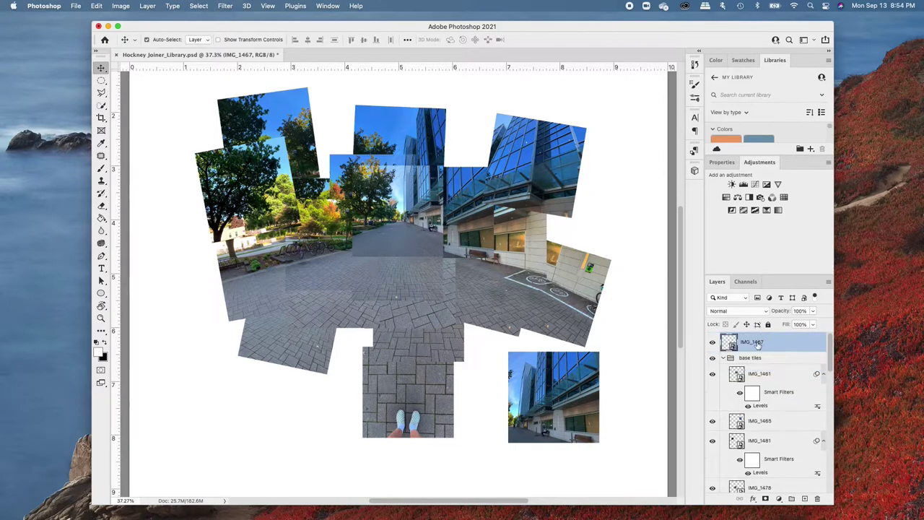
pyautogui.click(724, 359)
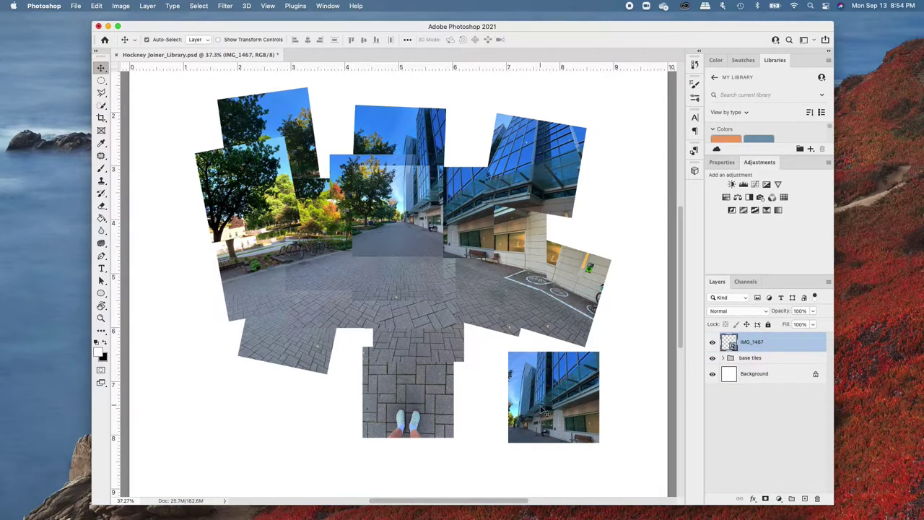
# Step: Scale the building photo up in two passes and place it over the lower middle
pyautogui.moveTo(545, 412); pyautogui.dragTo(504, 403)
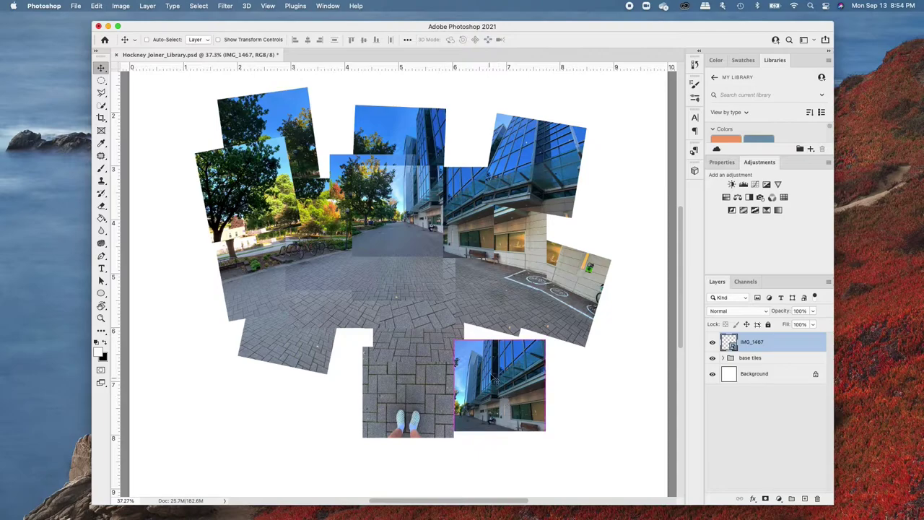
pyautogui.press('super+t')
pyautogui.moveTo(454, 340)
pyautogui.mouseDown()
pyautogui.moveTo(375, 290)
pyautogui.moveTo(382, 268)
pyautogui.mouseUp()
pyautogui.press('Return')
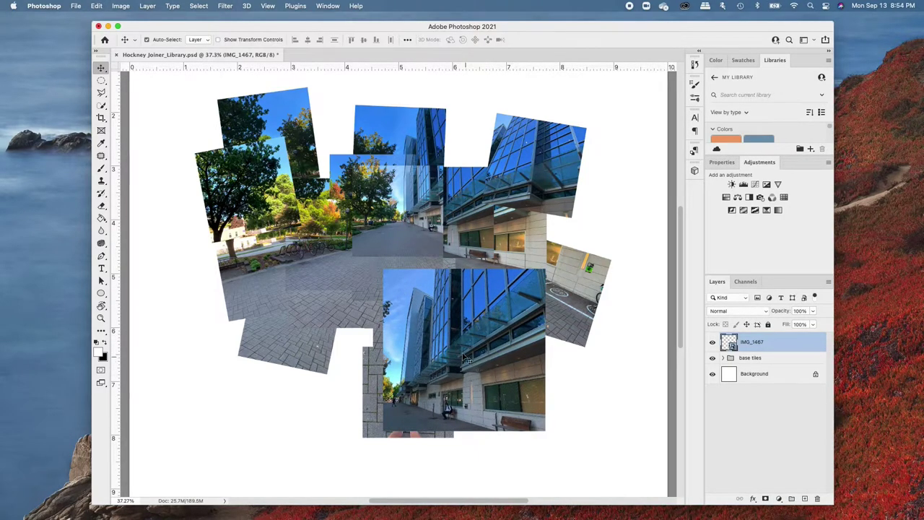
pyautogui.press('super+t')
pyautogui.moveTo(380, 270); pyautogui.dragTo(304, 190)
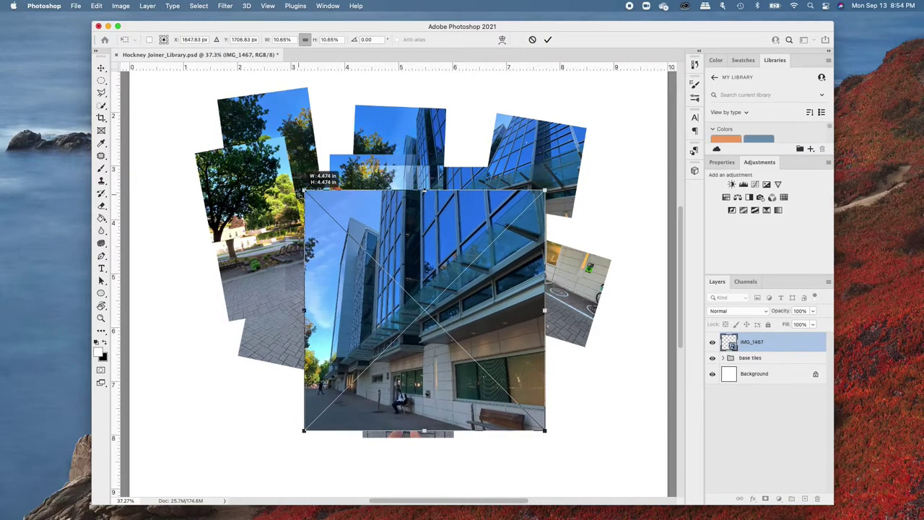
pyautogui.press('Return')
pyautogui.moveTo(530, 361)
pyautogui.mouseDown()
pyautogui.moveTo(447, 240)
pyautogui.moveTo(482, 408)
pyautogui.mouseUp()
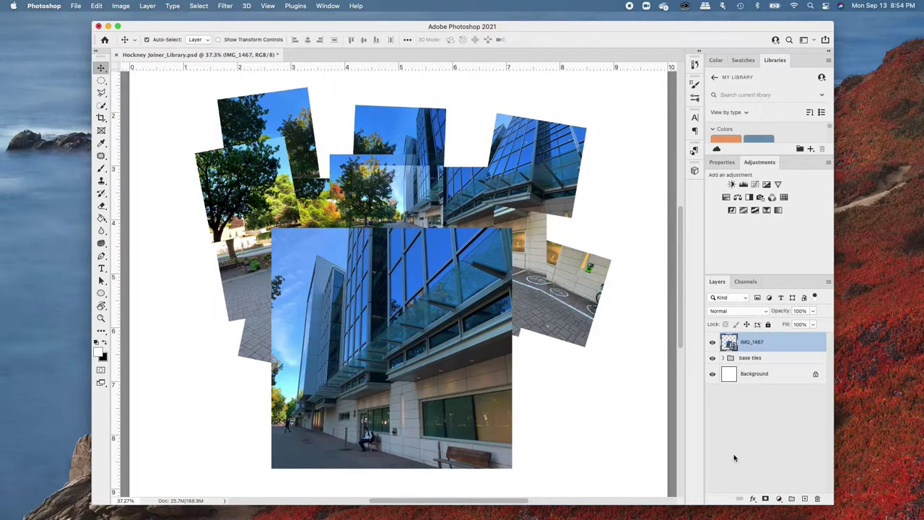
# Step: Add a layer mask to IMG_1467 and outline the bench with the Polygonal Lasso
pyautogui.click(766, 499)
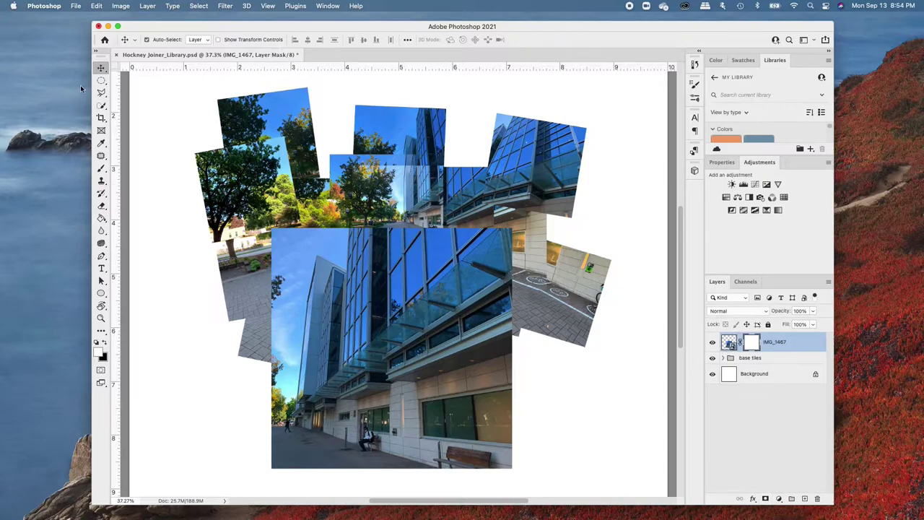
pyautogui.press('l')
pyautogui.scroll(5, 491, 462)
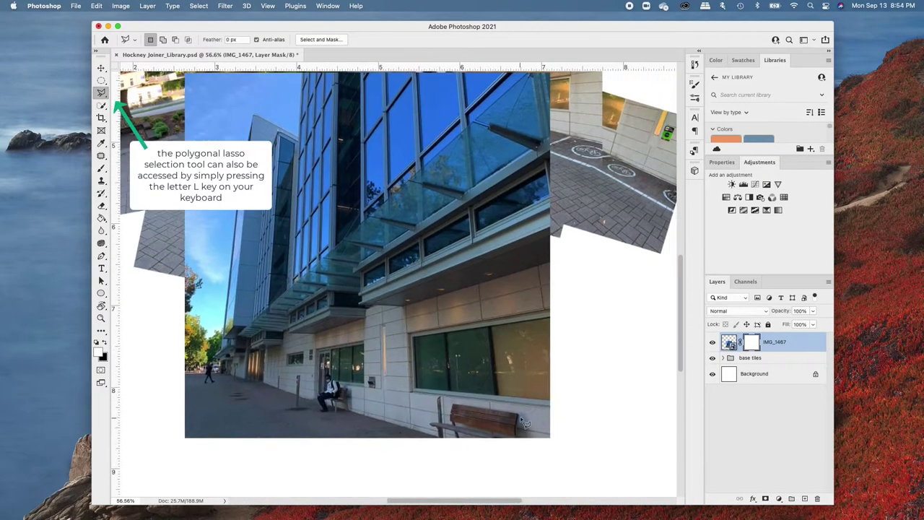
pyautogui.click(523, 418)
pyautogui.click(422, 421)
pyautogui.click(433, 442)
pyautogui.click(540, 462)
pyautogui.click(525, 414)
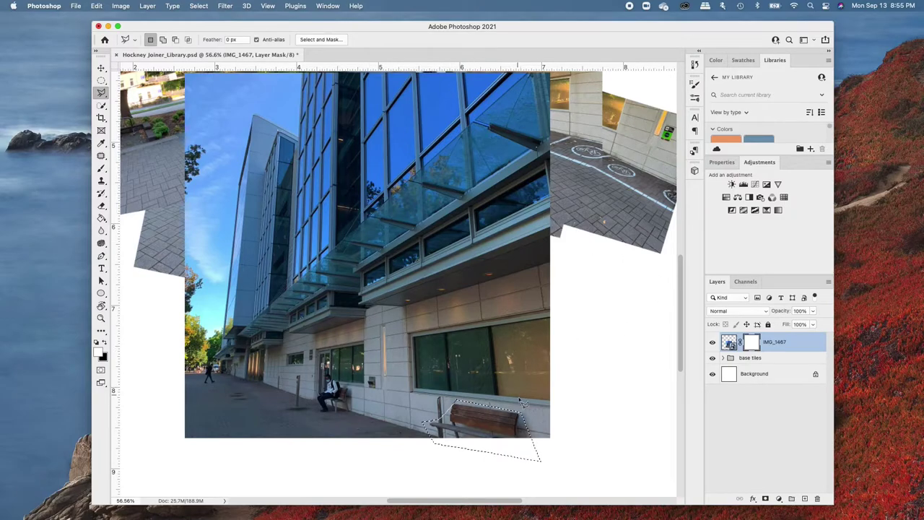
# Step: Invert the selection, fill the mask with black, and deselect
pyautogui.rightClick(484, 424)
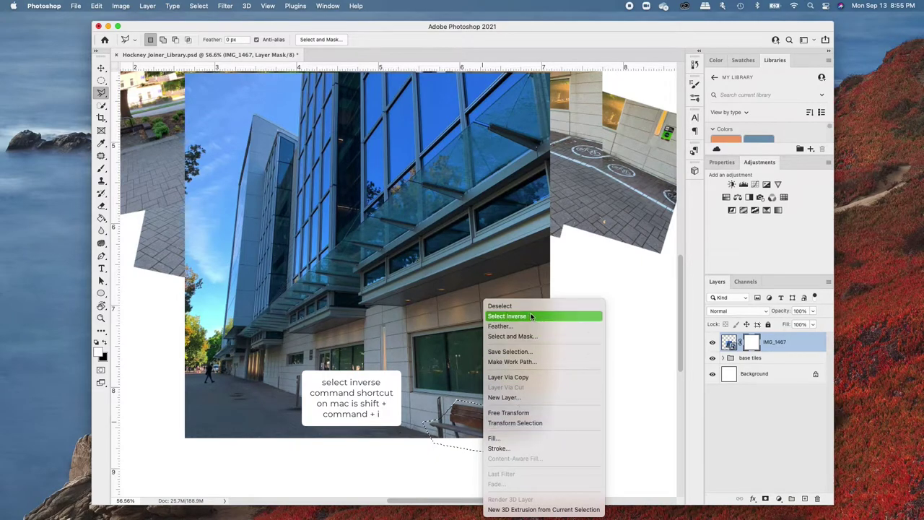
pyautogui.click(507, 316)
pyautogui.scroll(-1, 485, 405)
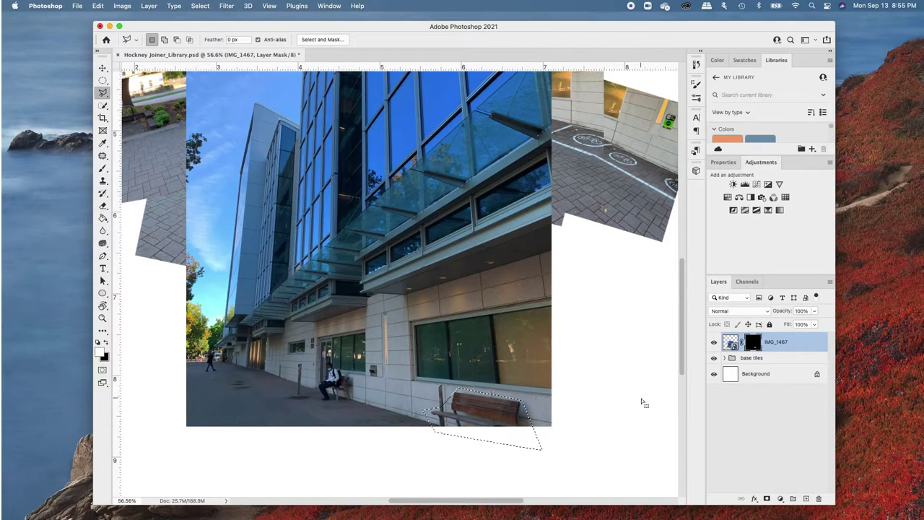
pyautogui.hotkey('alt', 'Delete')
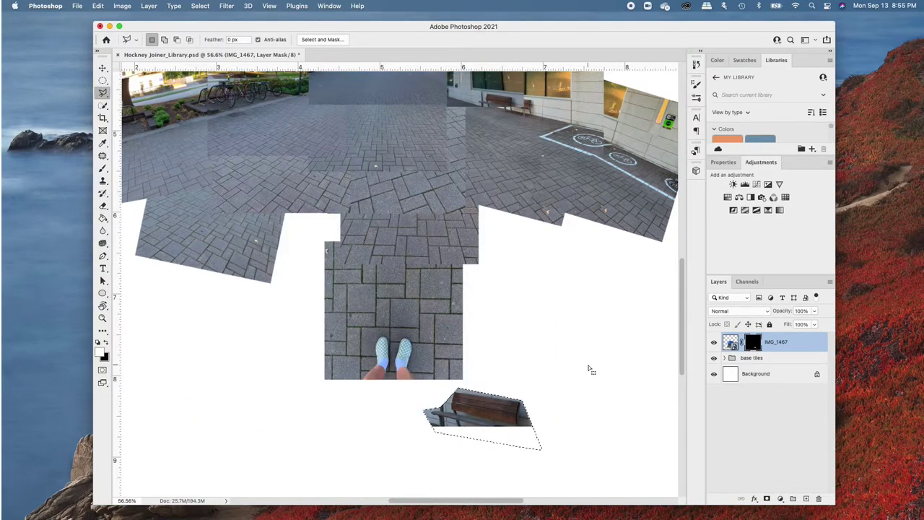
pyautogui.press('super+d')
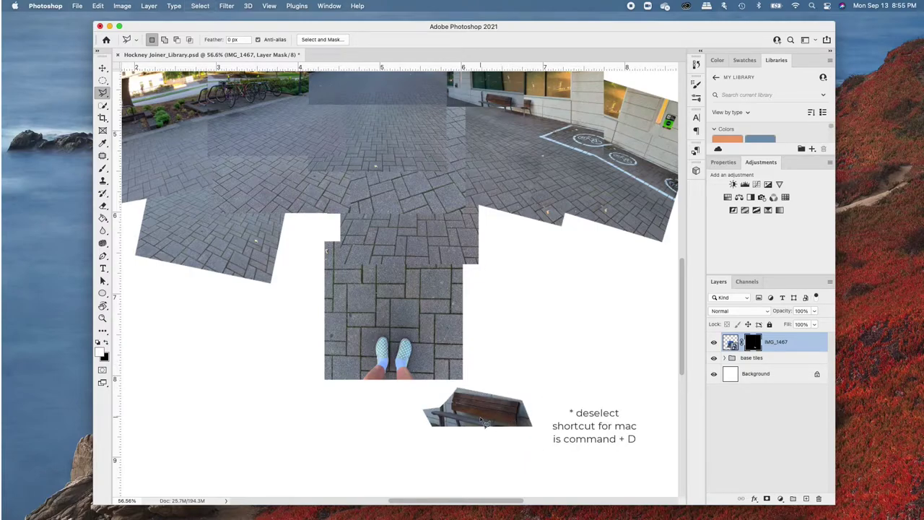
pyautogui.scroll(-2, 168, 120)
# Step: Nudge the bench down, then undo an attempt to paint more of it into view
pyautogui.click(104, 69)
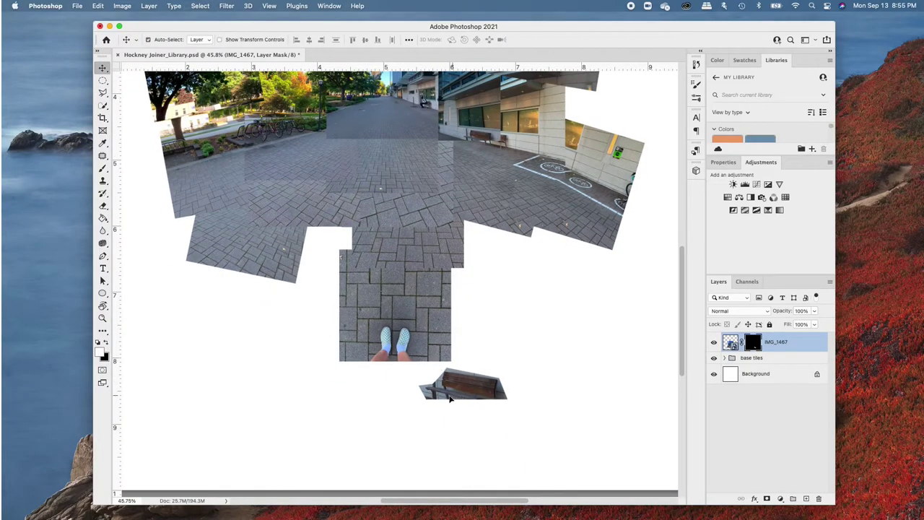
pyautogui.moveTo(446, 398); pyautogui.dragTo(440, 410)
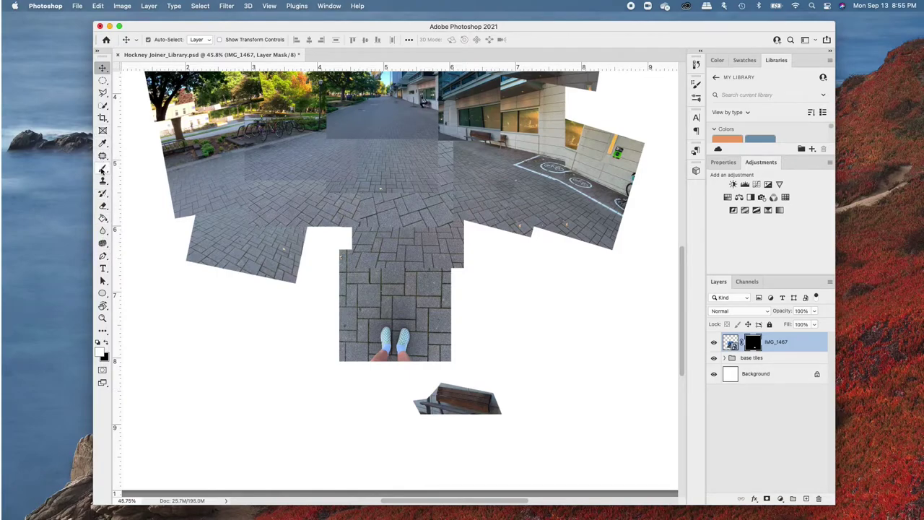
pyautogui.click(102, 168)
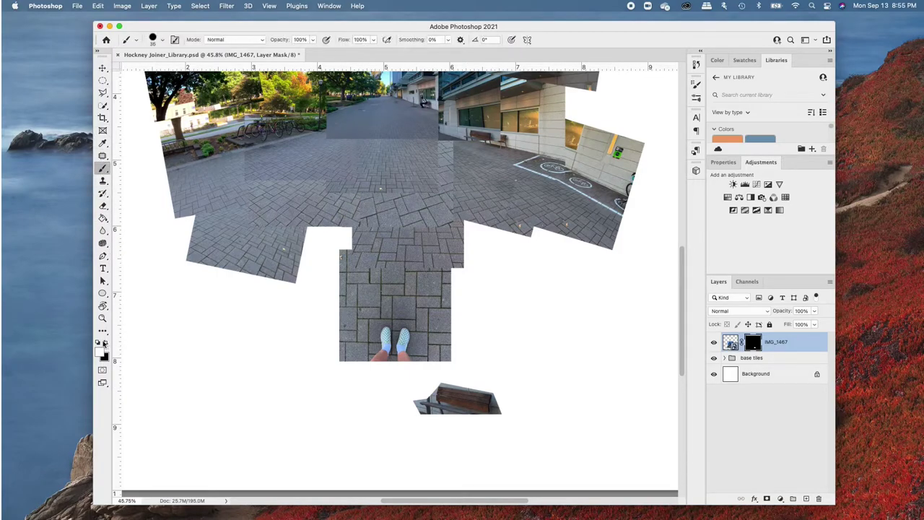
pyautogui.click(105, 344)
pyautogui.moveTo(437, 384)
pyautogui.mouseDown()
pyautogui.moveTo(419, 393)
pyautogui.moveTo(451, 372)
pyautogui.moveTo(498, 396)
pyautogui.mouseUp()
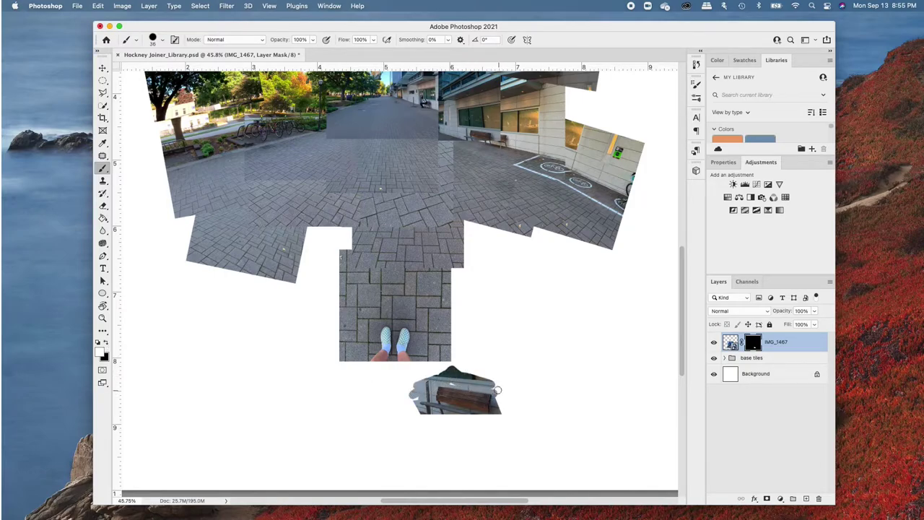
pyautogui.press('super+z')
pyautogui.click(103, 68)
pyautogui.scroll(-5, 442, 361)
pyautogui.scroll(5, 441, 441)
pyautogui.moveTo(474, 294); pyautogui.dragTo(488, 112)
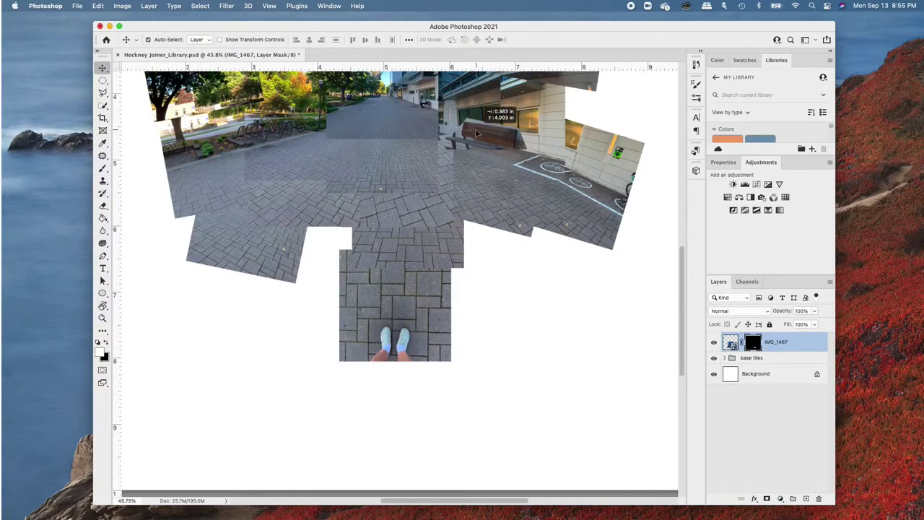
pyautogui.scroll(-1, 491, 304)
pyautogui.scroll(2, 495, 184)
pyautogui.scroll(3, 497, 202)
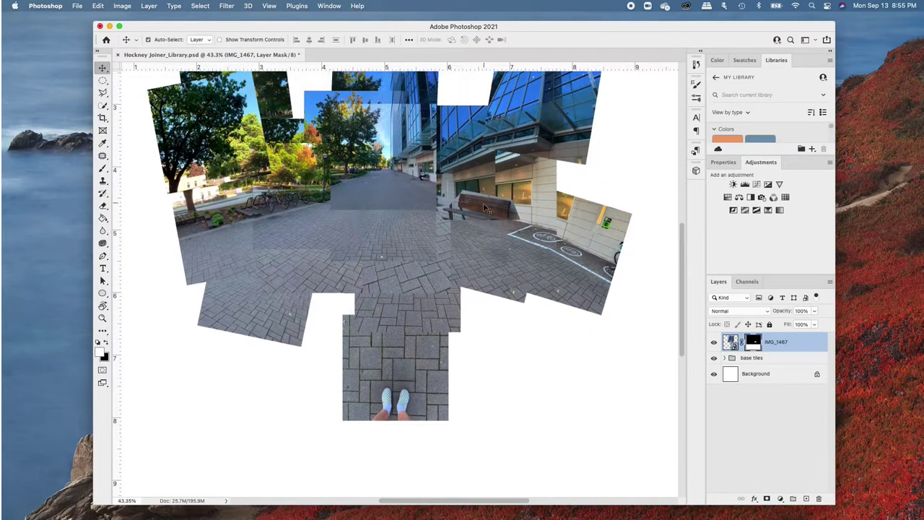
# Step: Rotate the bench about 5° and scale it up to roughly 114%
pyautogui.press('super+t')
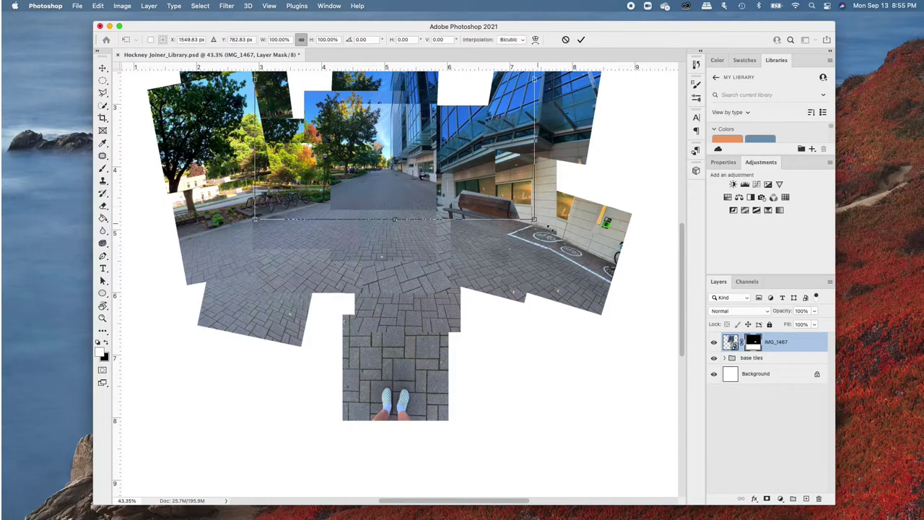
pyautogui.scroll(1, 570, 235)
pyautogui.press('Return')
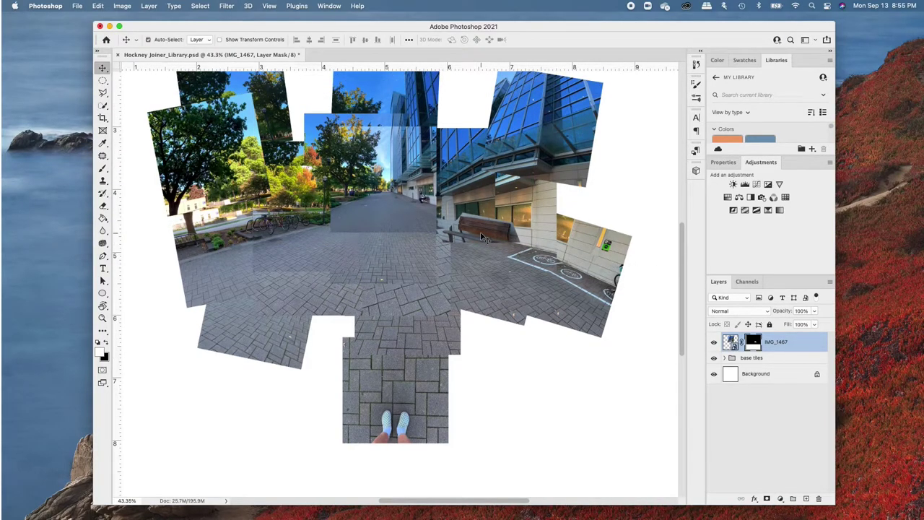
pyautogui.press('super+t')
pyautogui.moveTo(519, 240)
pyautogui.mouseDown()
pyautogui.moveTo(545, 267)
pyautogui.moveTo(490, 242)
pyautogui.mouseUp()
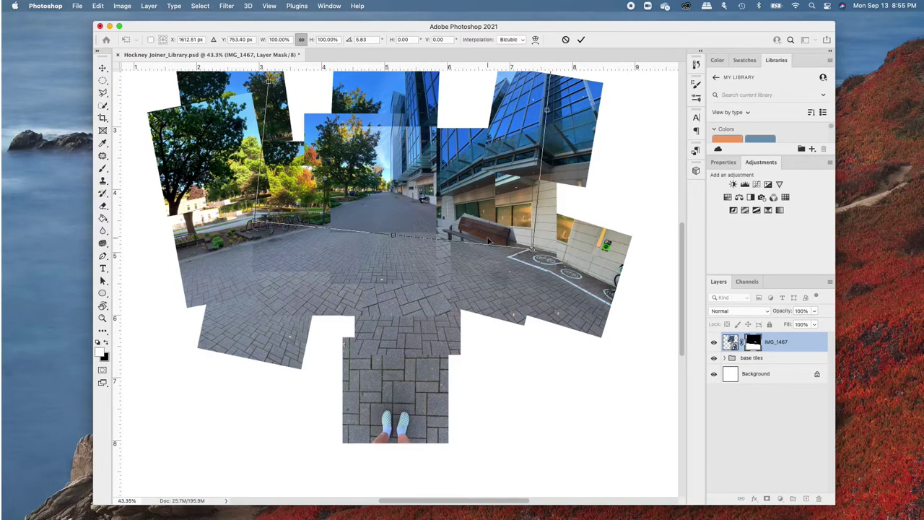
pyautogui.press('Return')
pyautogui.scroll(-1, 552, 347)
pyautogui.scroll(-1, 552, 347)
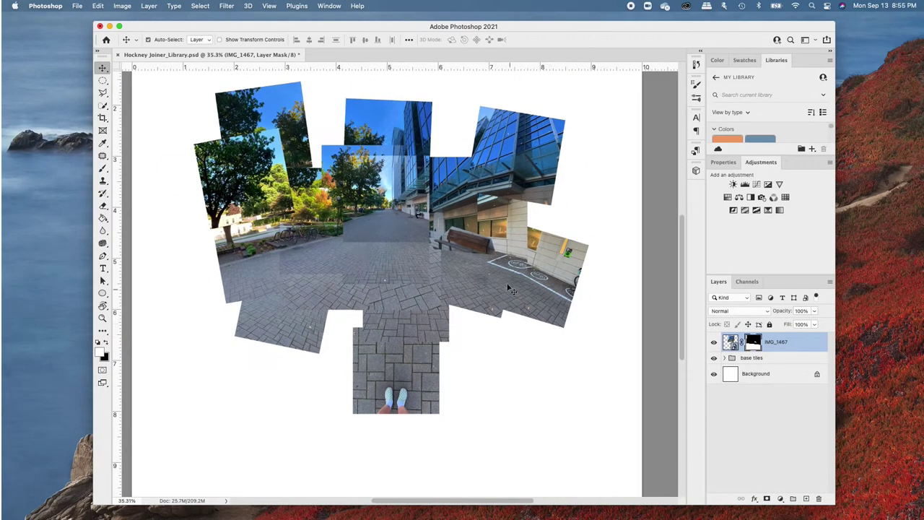
pyautogui.press('super+t')
pyautogui.moveTo(533, 257)
pyautogui.mouseDown()
pyautogui.moveTo(592, 302)
pyautogui.moveTo(550, 262)
pyautogui.moveTo(479, 245)
pyautogui.mouseUp()
# Step: Commit the bench size and bring in bicycle photo IMG_1488 from the Hockney Joiner folder
pyautogui.press('Return')
pyautogui.click(31, 503)
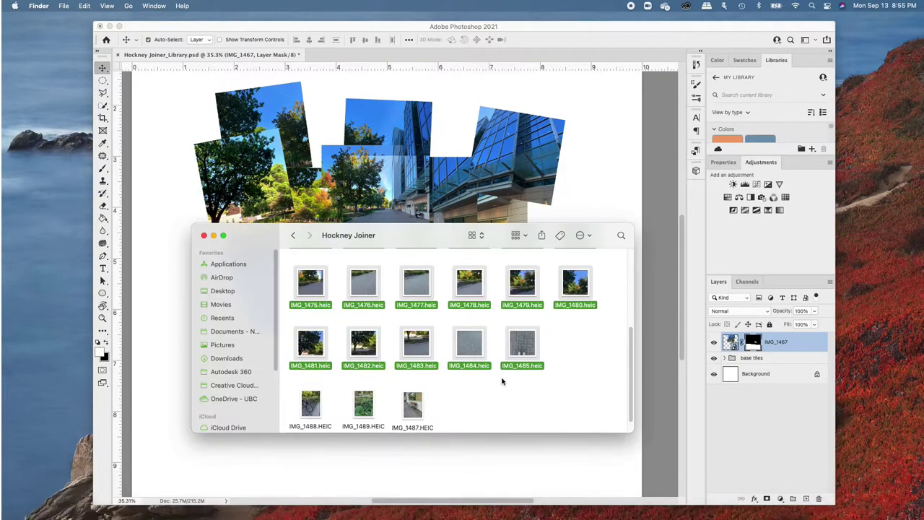
pyautogui.click(469, 359)
pyautogui.scroll(1, 469, 359)
pyautogui.scroll(-1, 311, 413)
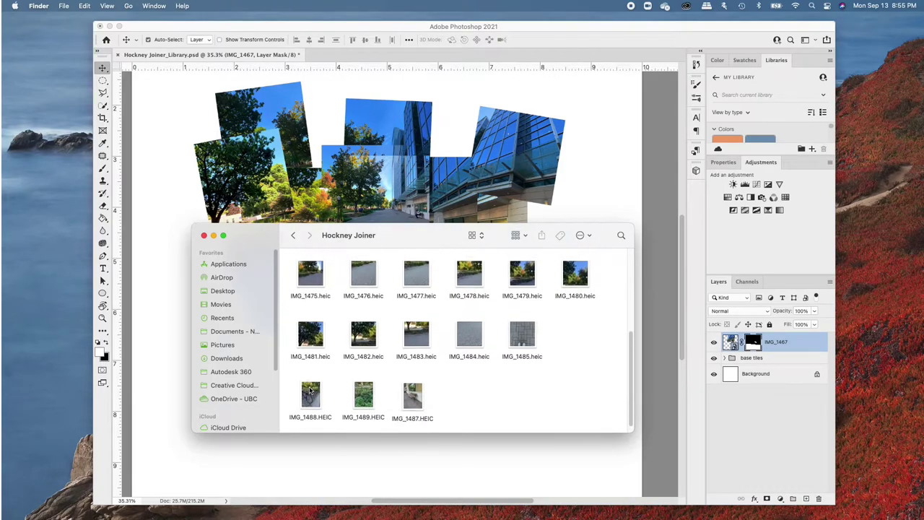
pyautogui.click(310, 404)
pyautogui.click(440, 465)
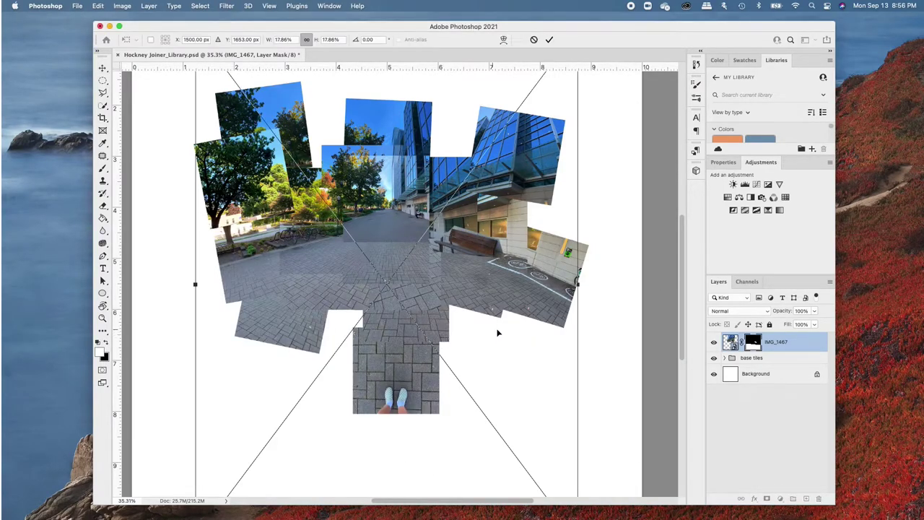
pyautogui.press('super+0')
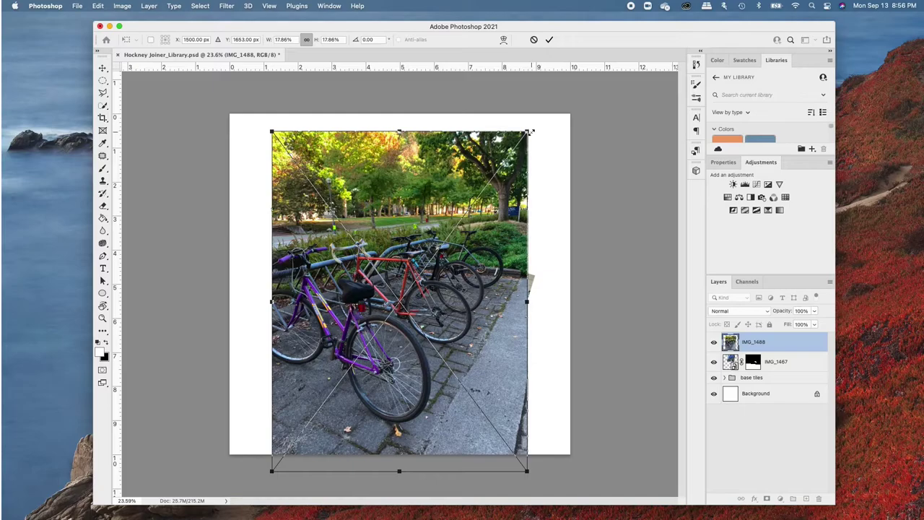
# Step: Shrink the bicycle tile and move it over the bikes on the collage's left
pyautogui.moveTo(530, 132); pyautogui.dragTo(350, 218)
pyautogui.moveTo(317, 434); pyautogui.dragTo(308, 323)
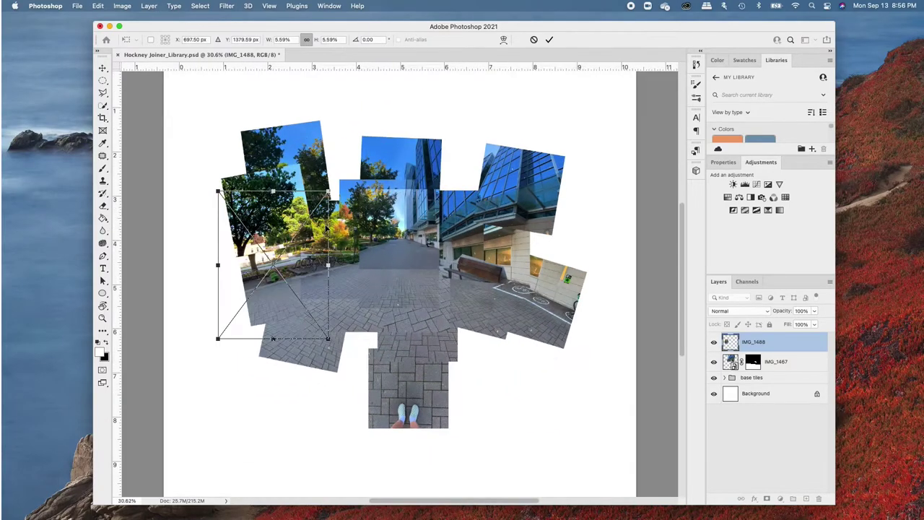
pyautogui.moveTo(321, 167); pyautogui.dragTo(255, 246)
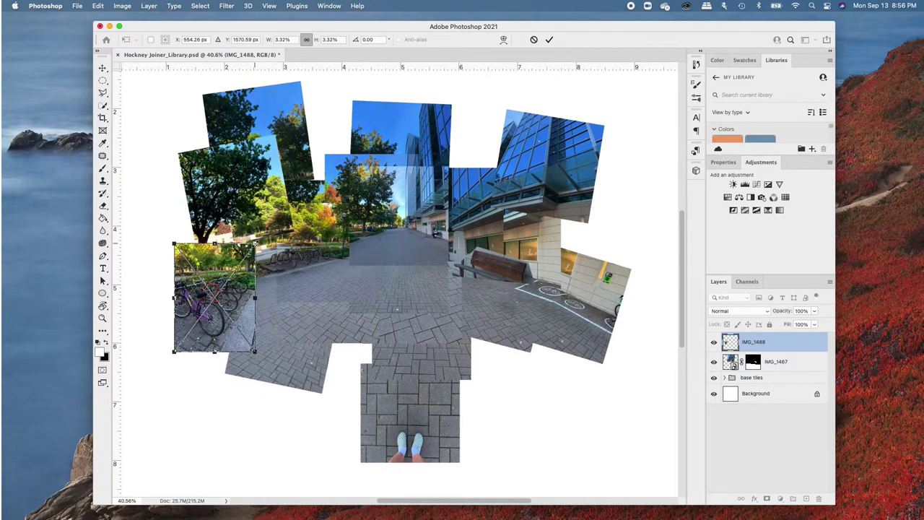
pyautogui.press('Return')
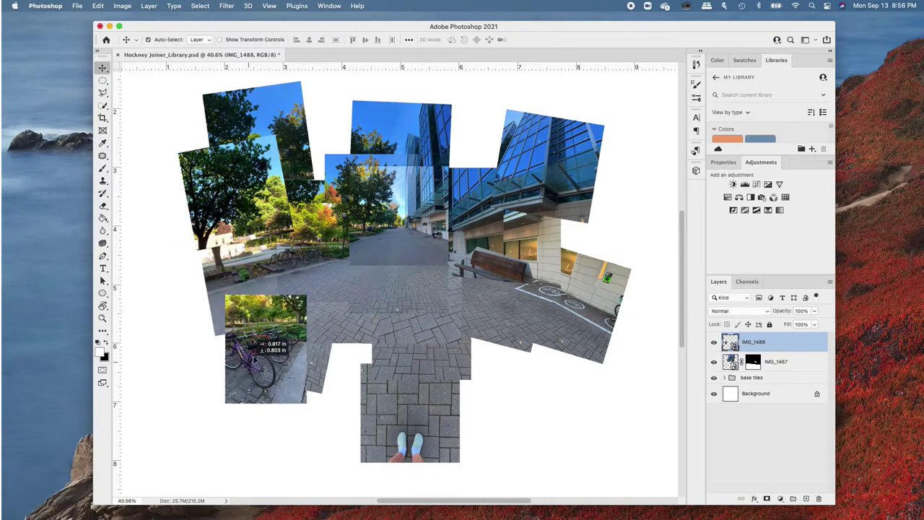
pyautogui.moveTo(215, 297)
pyautogui.mouseDown()
pyautogui.moveTo(289, 269)
pyautogui.moveTo(282, 274)
pyautogui.mouseUp()
pyautogui.hotkey('ctrl', '+')
pyautogui.press('super+0')
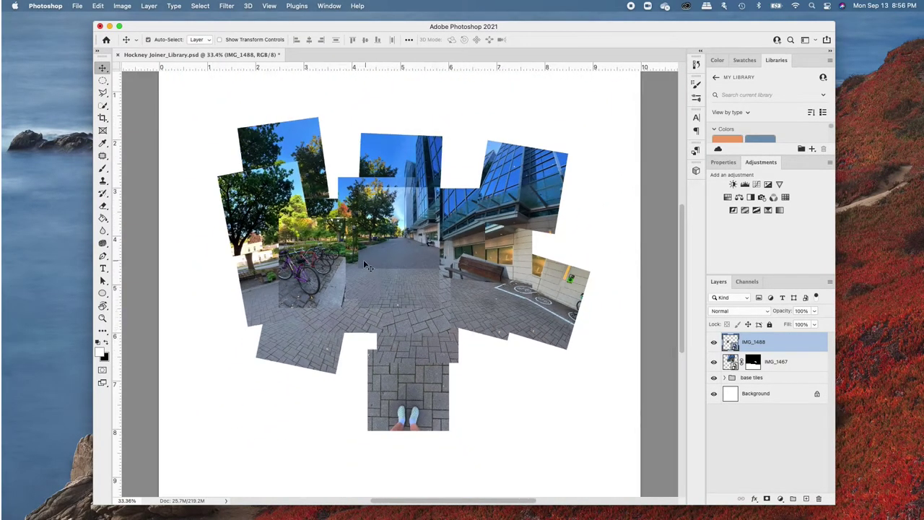
pyautogui.press('super+plus')
pyautogui.moveTo(217, 292)
pyautogui.mouseDown()
pyautogui.moveTo(160, 302)
pyautogui.moveTo(266, 268)
pyautogui.moveTo(289, 274)
pyautogui.mouseUp()
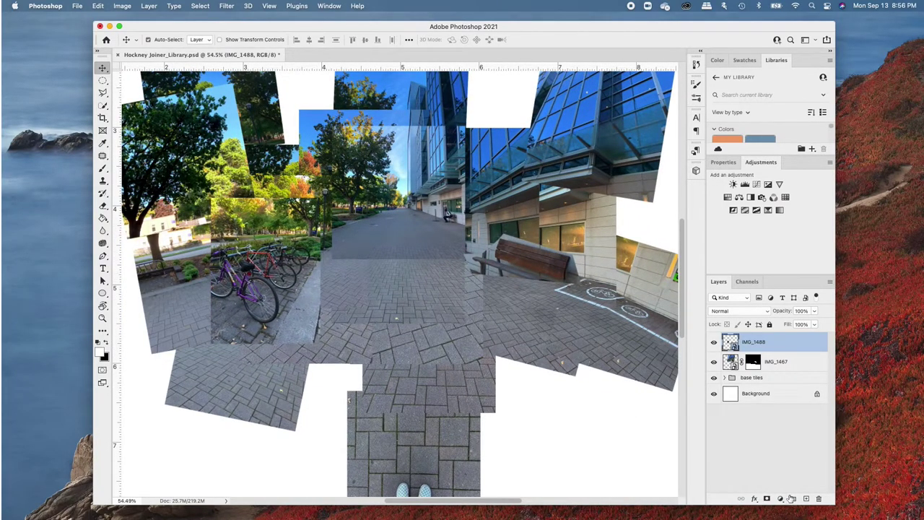
# Step: Add a layer mask to IMG_1488 and outline the bicycles with a Polygonal Lasso selection
pyautogui.click(766, 499)
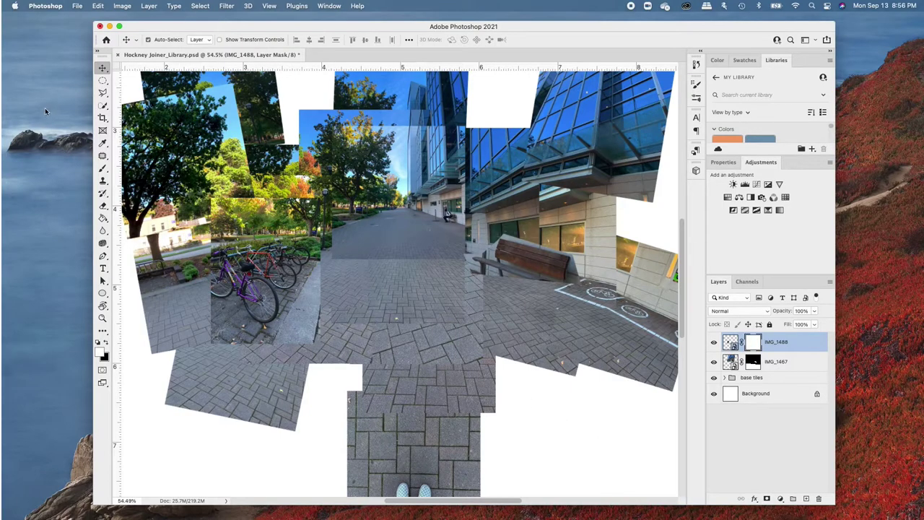
pyautogui.click(103, 92)
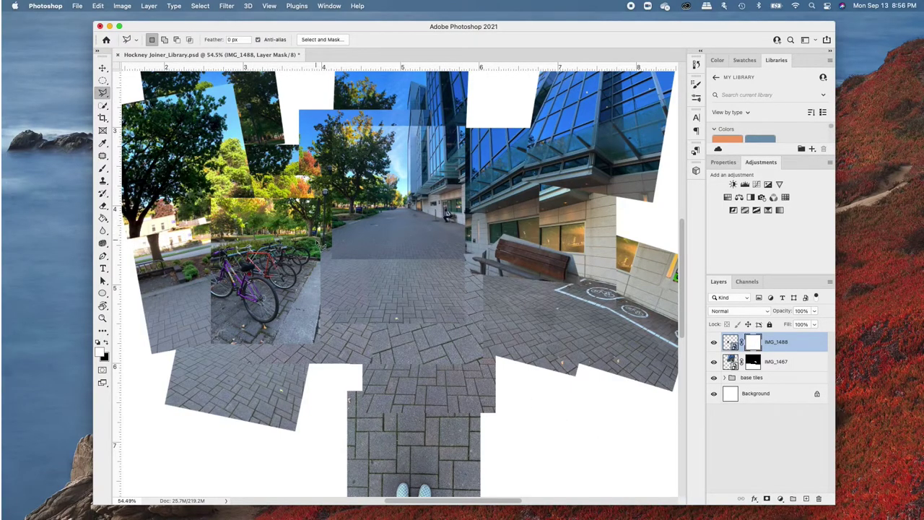
pyautogui.click(211, 245)
pyautogui.click(197, 302)
pyautogui.click(239, 311)
pyautogui.click(258, 327)
pyautogui.click(291, 325)
pyautogui.click(304, 294)
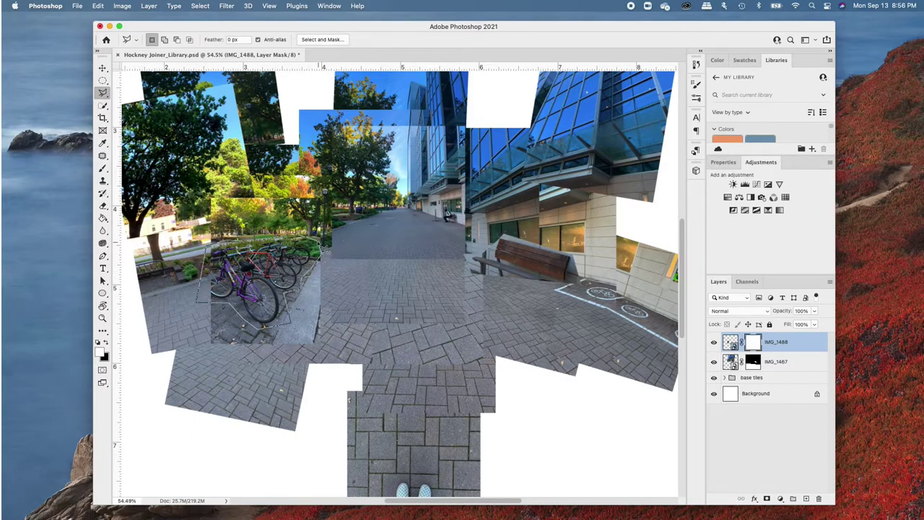
pyautogui.doubleClick(324, 249)
# Step: Invert the selection, fill the mask black, deselect, and shift the bicycles up-left
pyautogui.rightClick(277, 261)
pyautogui.click(301, 279)
pyautogui.hotkey('alt', 'BackSpace')
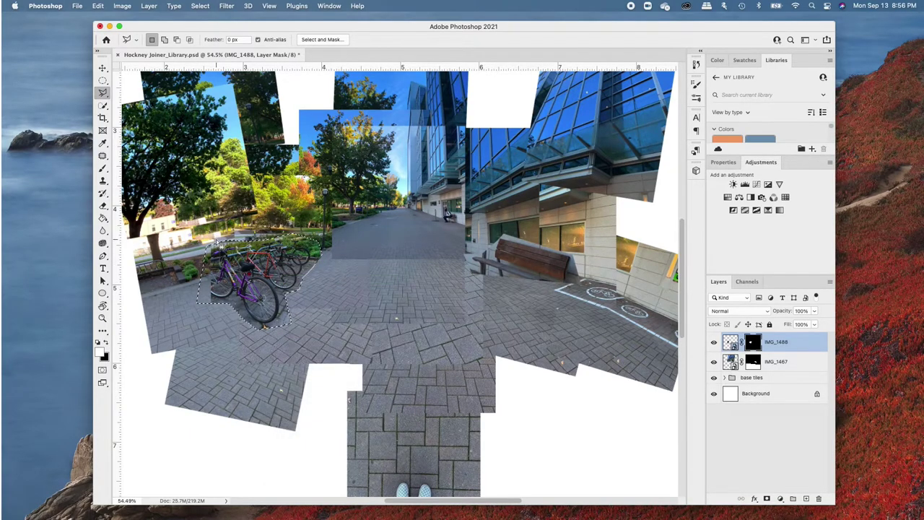
pyautogui.press('super+d')
pyautogui.click(103, 69)
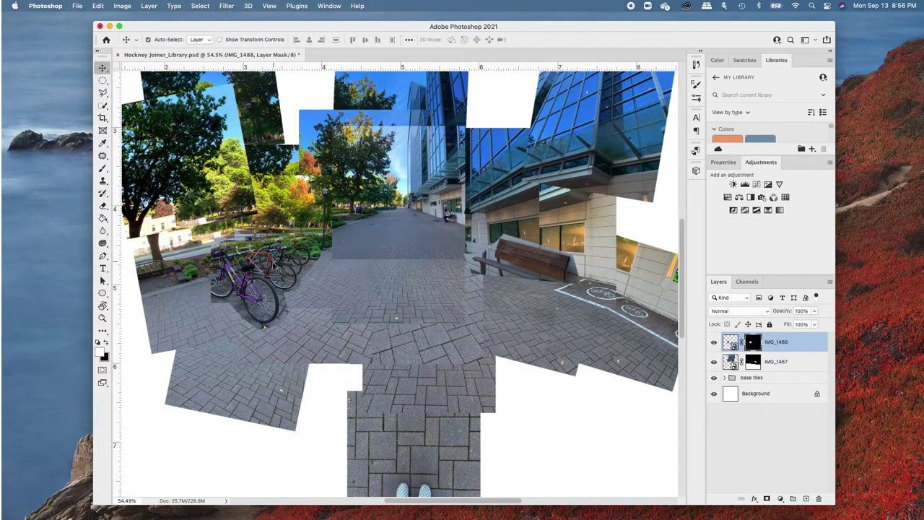
pyautogui.moveTo(278, 270); pyautogui.dragTo(266, 249)
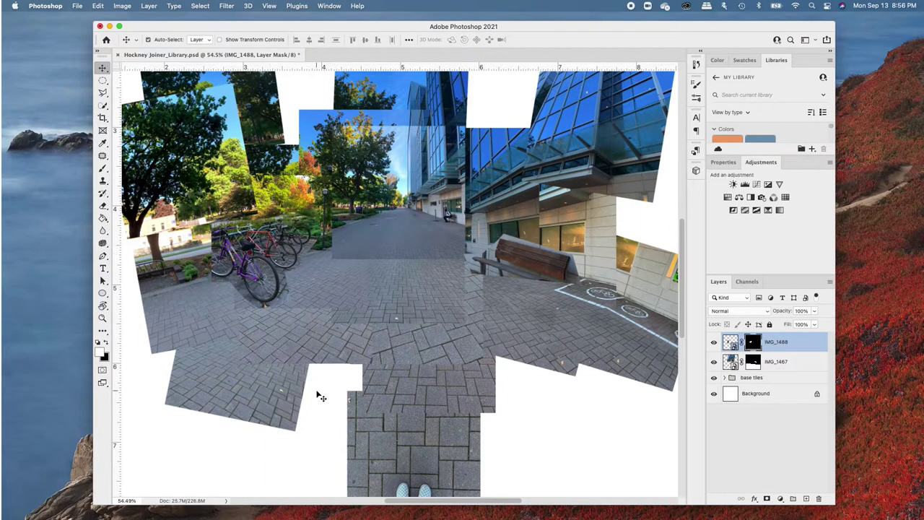
pyautogui.scroll(-3, 321, 395)
pyautogui.scroll(3, 344, 289)
pyautogui.scroll(-2, 358, 296)
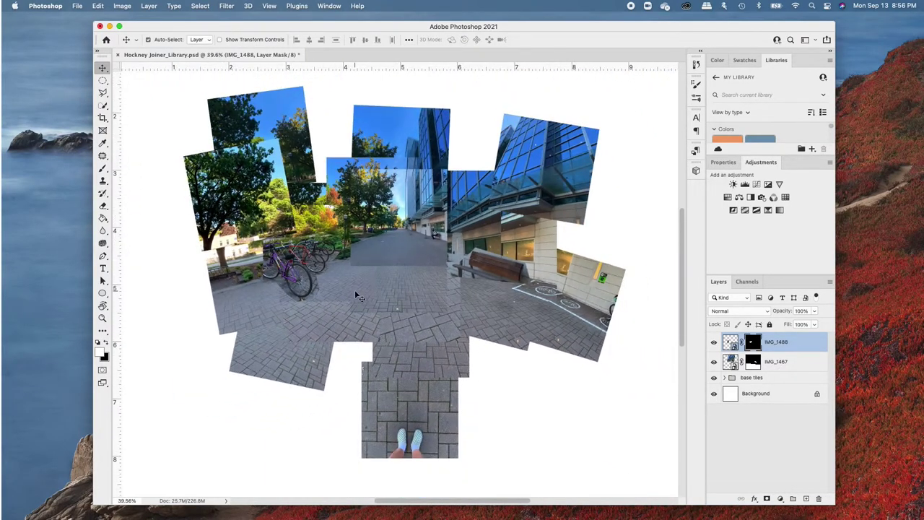
# Step: Drop IMG_1489.HEIC onto the canvas, shrink it small, and set it beside the bicycles
pyautogui.click(36, 509)
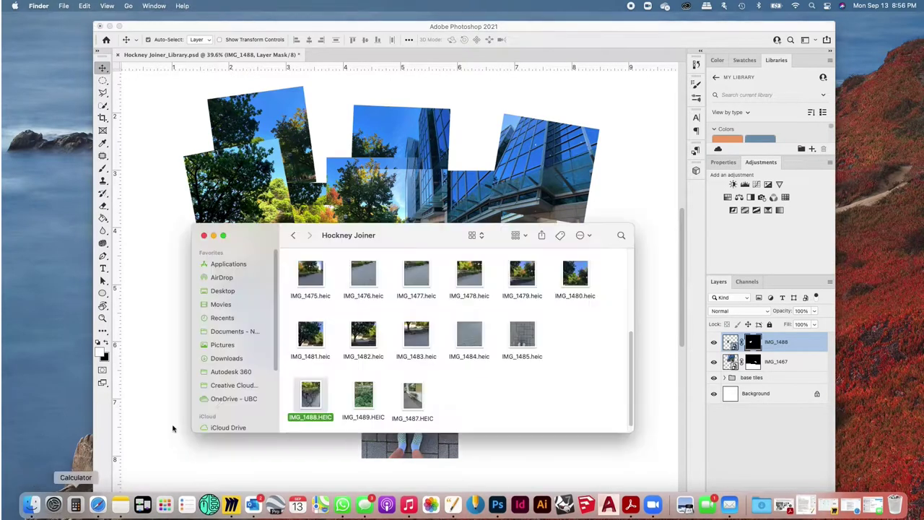
pyautogui.moveTo(363, 395); pyautogui.dragTo(517, 447)
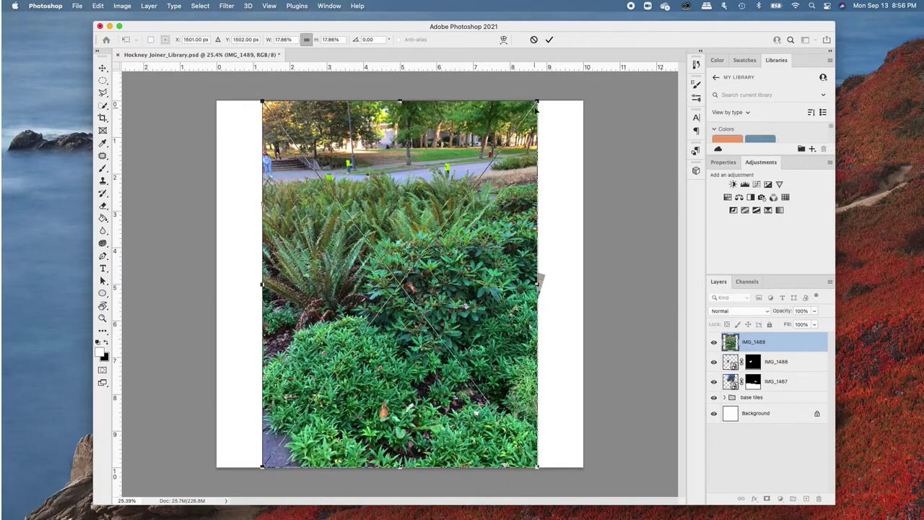
pyautogui.moveTo(536, 103); pyautogui.dragTo(381, 225)
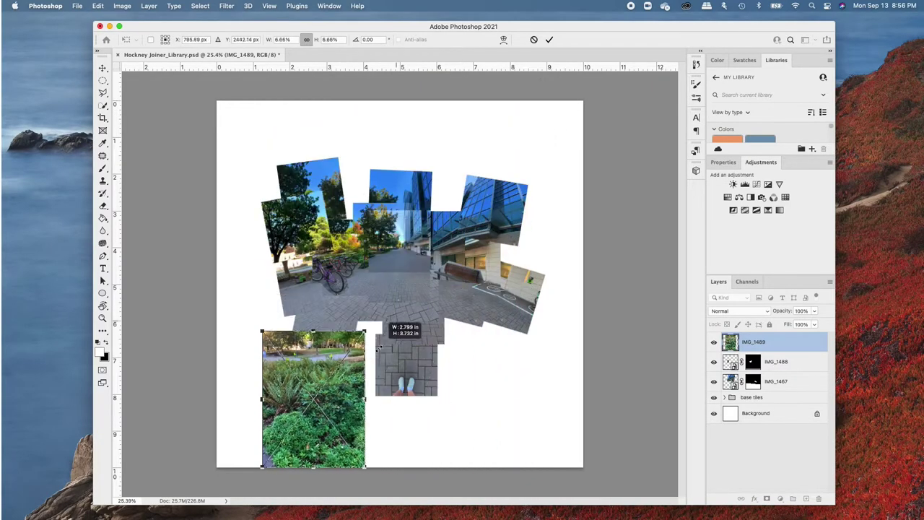
pyautogui.scroll(3, 397, 230)
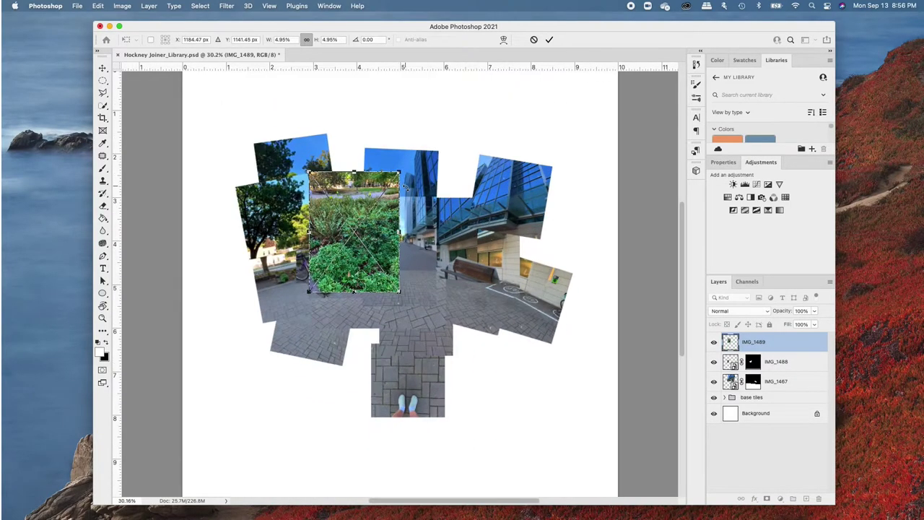
pyautogui.moveTo(287, 295)
pyautogui.mouseDown()
pyautogui.moveTo(326, 262)
pyautogui.moveTo(357, 214)
pyautogui.moveTo(331, 233)
pyautogui.moveTo(335, 221)
pyautogui.mouseUp()
pyautogui.scroll(3, 357, 214)
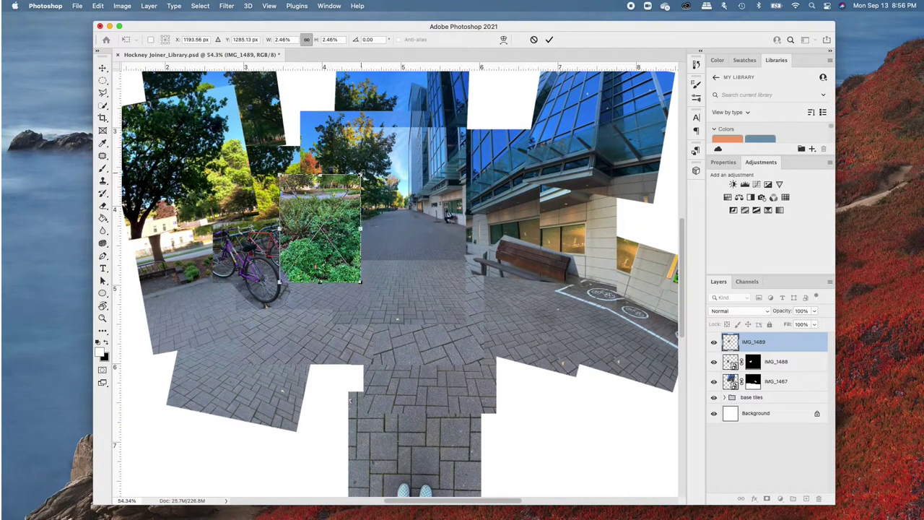
pyautogui.moveTo(361, 175); pyautogui.dragTo(344, 198)
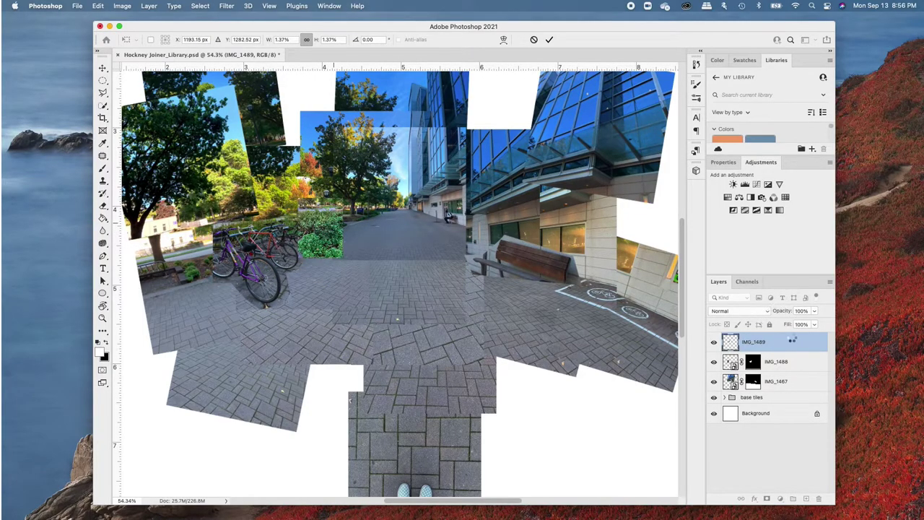
pyautogui.press('Return')
pyautogui.moveTo(340, 238); pyautogui.dragTo(332, 232)
pyautogui.scroll(5, 318, 220)
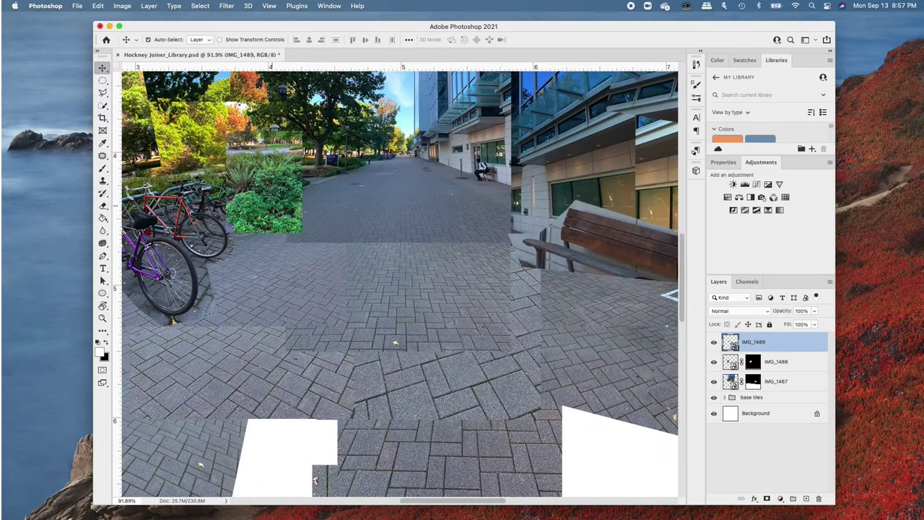
# Step: Move the bushes tile onto the path, mask it, and hide the surrounding paving
pyautogui.moveTo(274, 211); pyautogui.dragTo(374, 238)
pyautogui.click(767, 498)
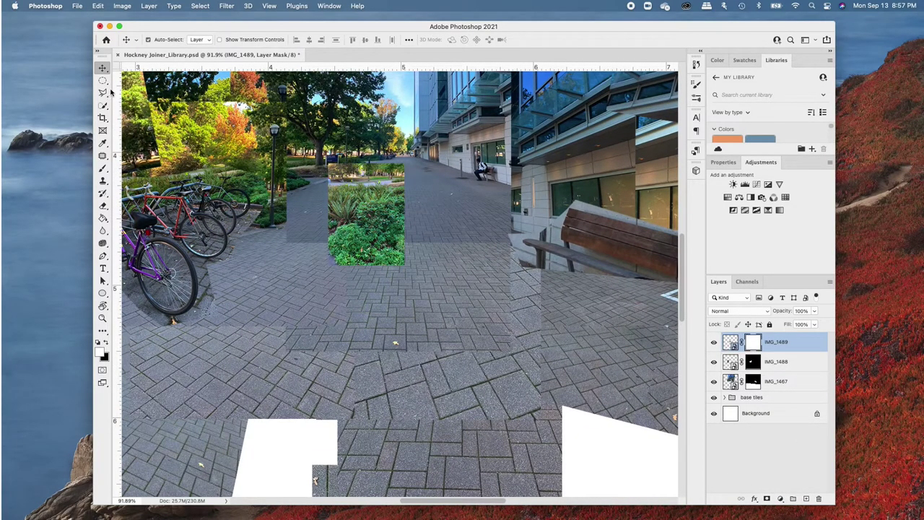
pyautogui.click(103, 92)
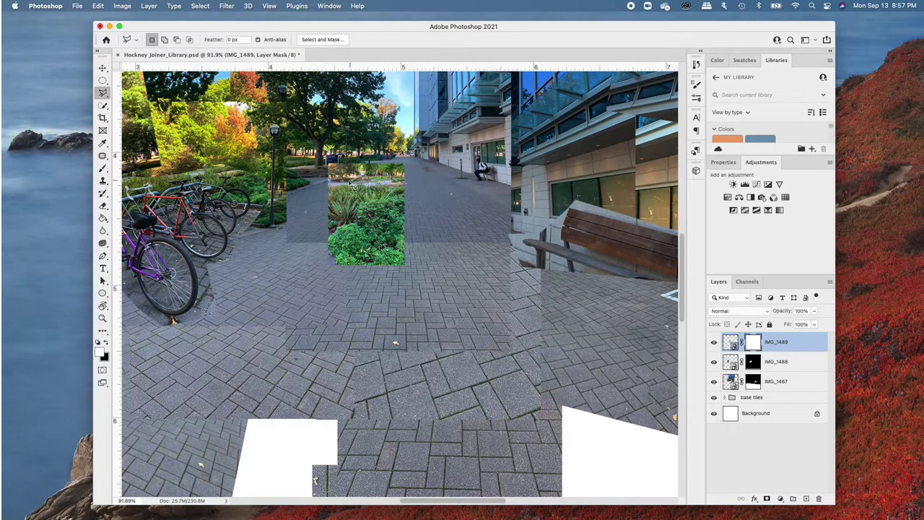
pyautogui.moveTo(319, 179)
pyautogui.mouseDown()
pyautogui.moveTo(327, 251)
pyautogui.moveTo(409, 214)
pyautogui.mouseUp()
pyautogui.moveTo(408, 214)
pyautogui.mouseDown()
pyautogui.moveTo(427, 196)
pyautogui.moveTo(410, 182)
pyautogui.mouseUp()
pyautogui.doubleClick(408, 191)
pyautogui.rightClick(367, 193)
pyautogui.press('Escape')
pyautogui.press('Delete')
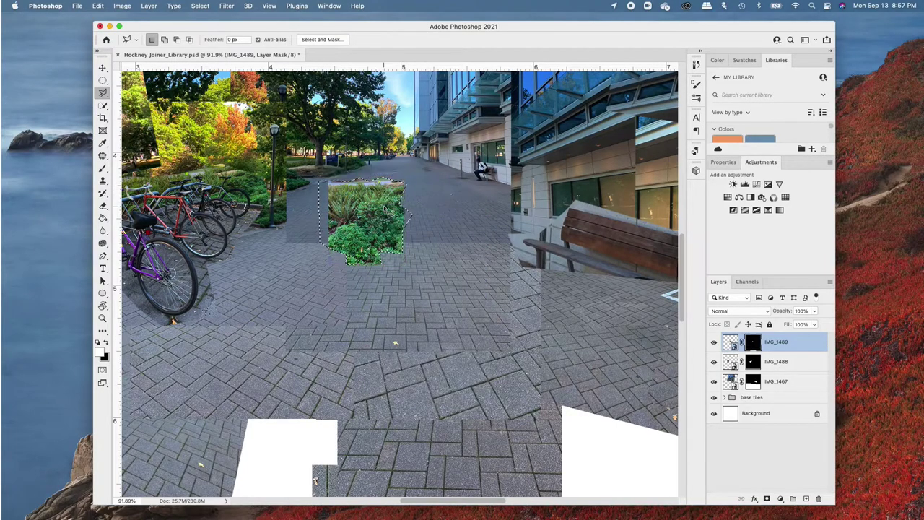
pyautogui.press('cmd+d')
# Step: Outline the plants in IMG_1489 with a Polygonal Lasso selection
pyautogui.press('v')
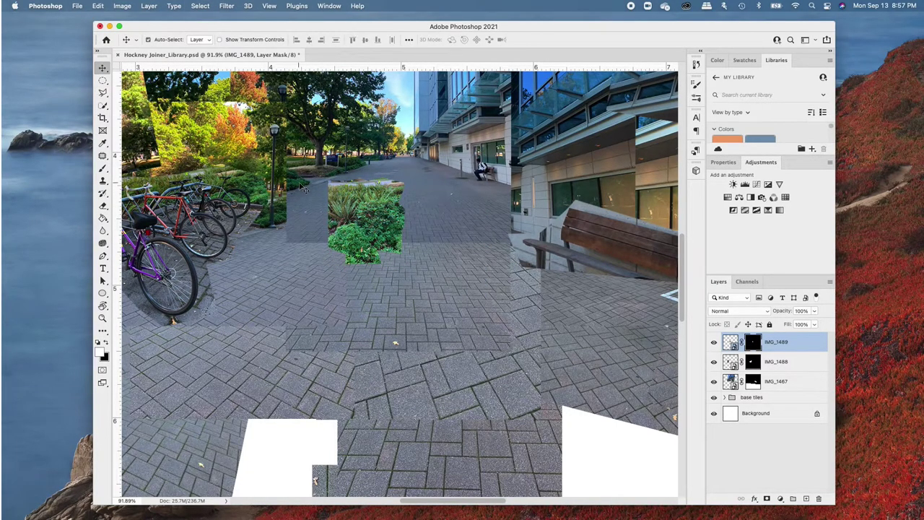
pyautogui.press('l')
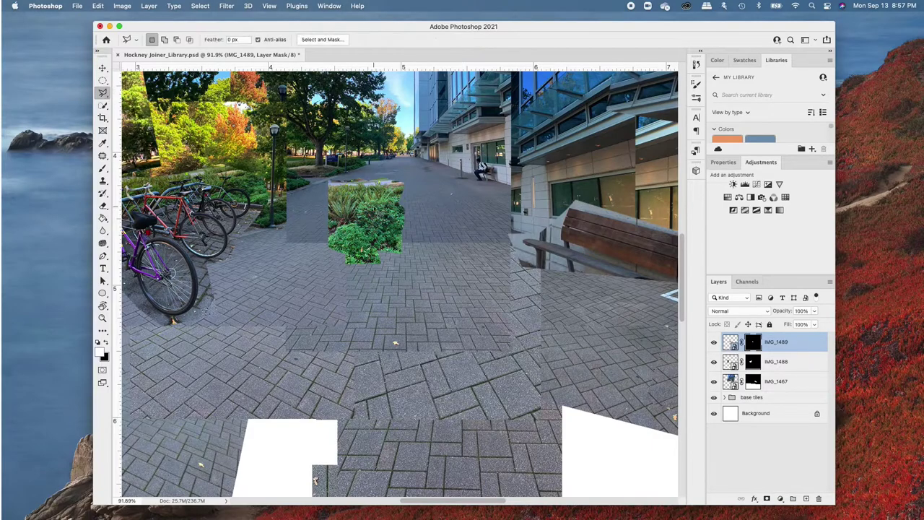
pyautogui.click(373, 184)
pyautogui.click(328, 185)
pyautogui.click(323, 234)
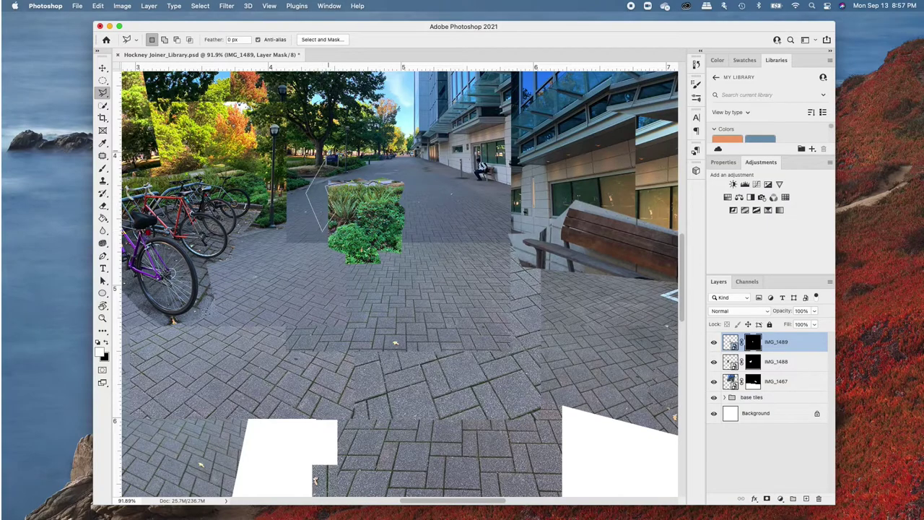
pyautogui.click(408, 189)
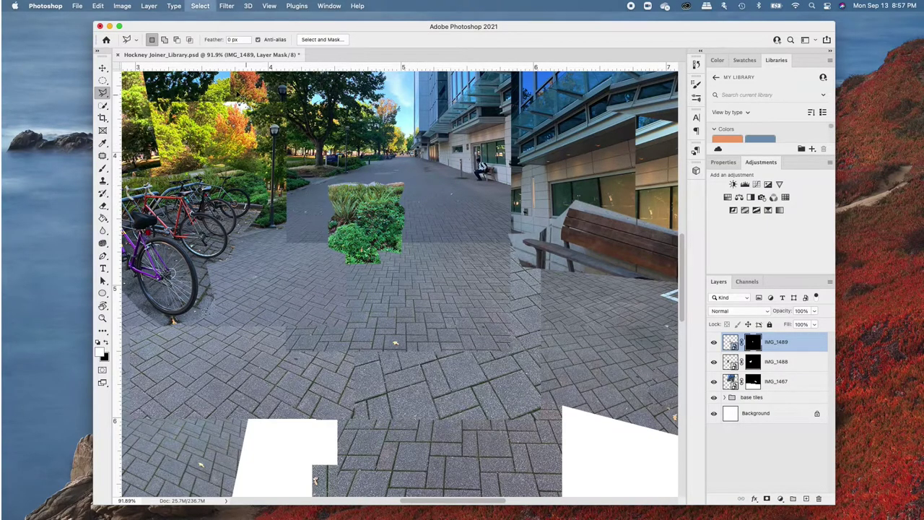
pyautogui.click(103, 68)
# Step: Tilt the plant cutout about -20°, scale it to ~75% by the bikes, and bring IMG_1488 forward
pyautogui.moveTo(343, 220); pyautogui.dragTo(273, 202)
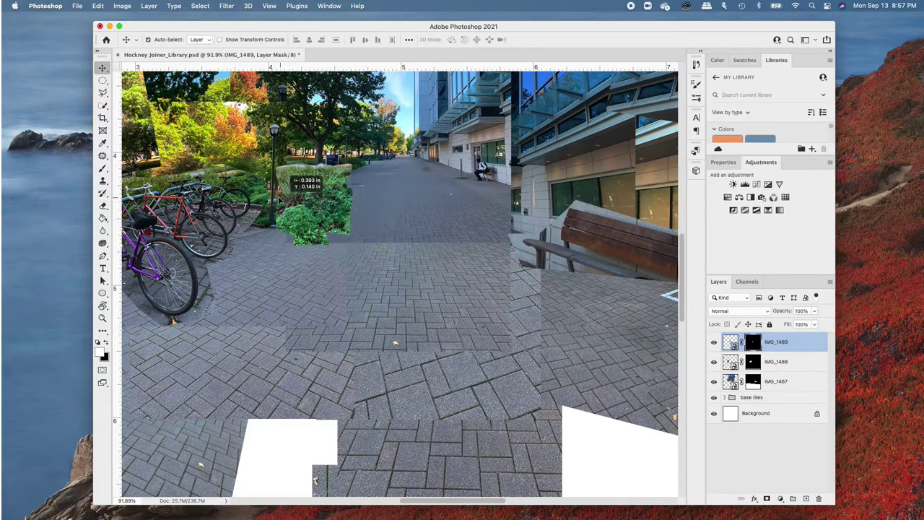
pyautogui.press('super+t')
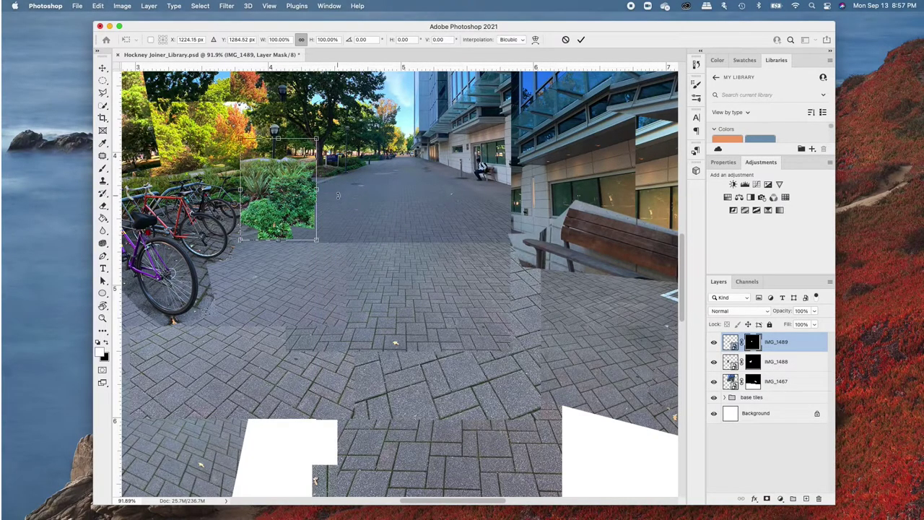
pyautogui.moveTo(338, 197); pyautogui.dragTo(345, 173)
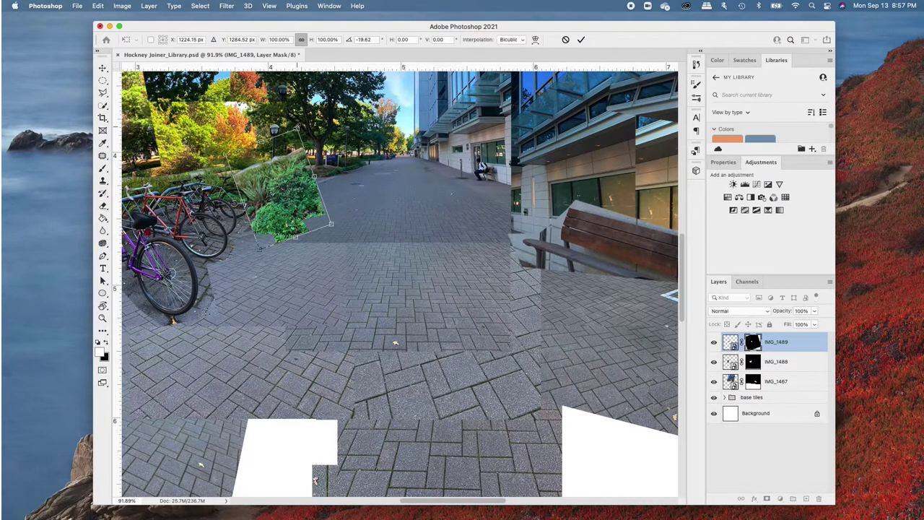
pyautogui.moveTo(332, 223); pyautogui.dragTo(311, 229)
pyautogui.moveTo(271, 189); pyautogui.dragTo(265, 179)
pyautogui.press('Return')
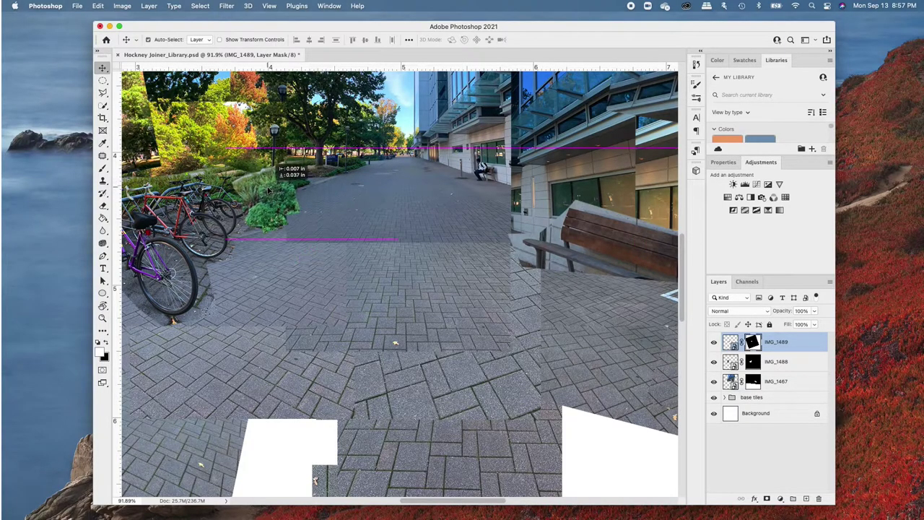
pyautogui.scroll(-5, 376, 259)
pyautogui.scroll(3, 375, 258)
pyautogui.hotkey('alt', '[')
# Step: Nudge the bicycle tile up and to the right, then zoom out over the collage
pyautogui.moveTo(771, 362); pyautogui.dragTo(771, 336)
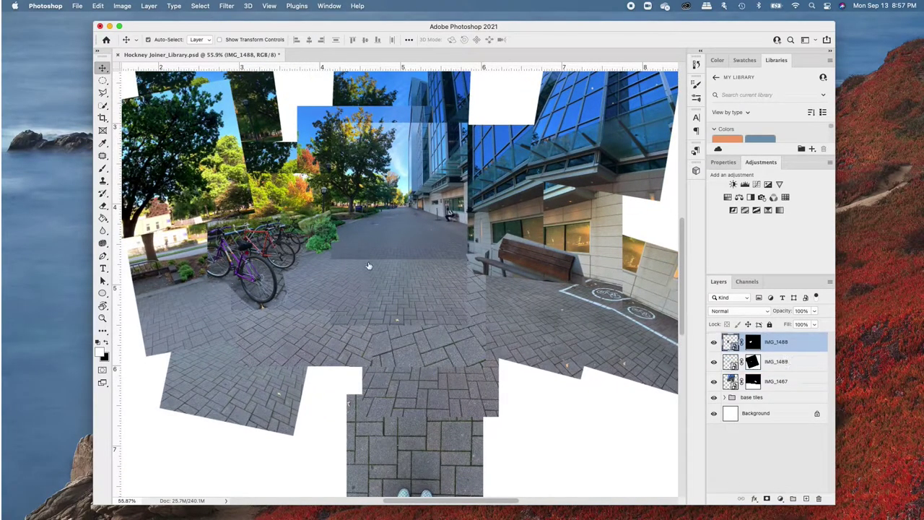
pyautogui.moveTo(281, 253); pyautogui.dragTo(334, 231)
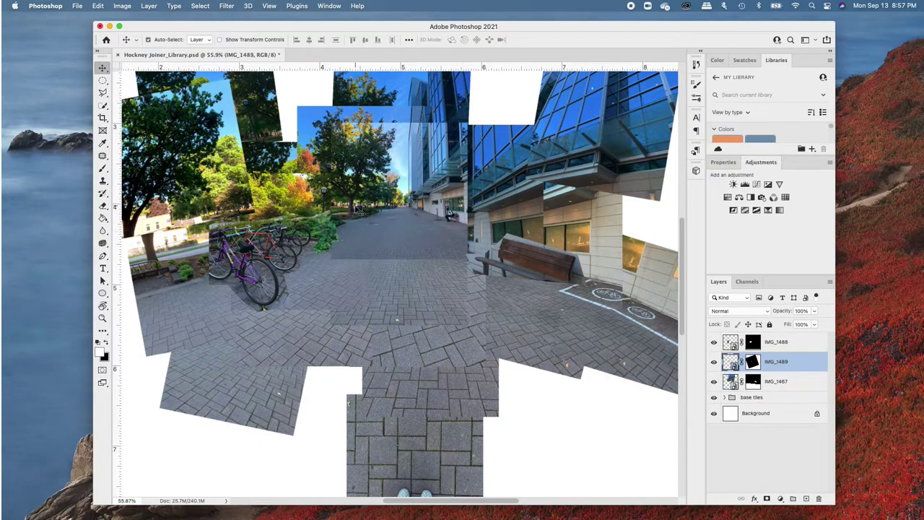
pyautogui.scroll(-3, 484, 287)
pyautogui.hotkey('alt', '[')
pyautogui.scroll(-1, 497, 252)
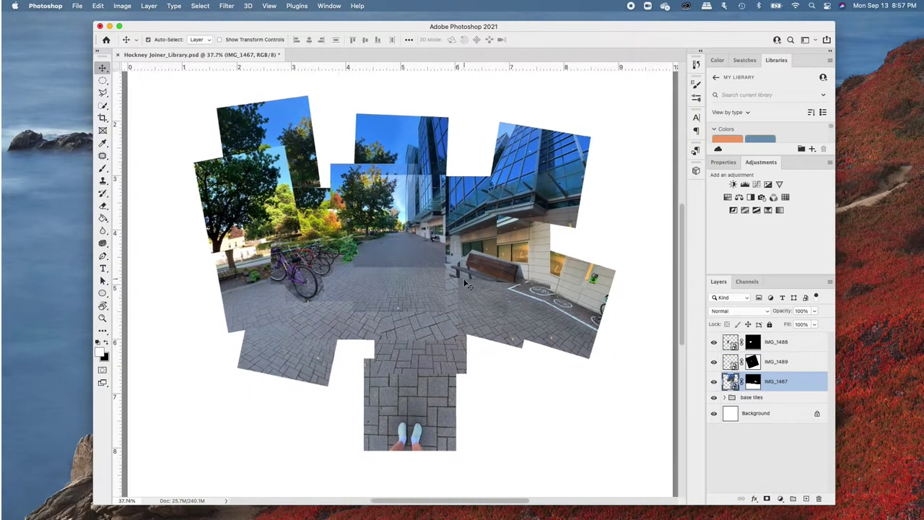
pyautogui.scroll(-2, 483, 267)
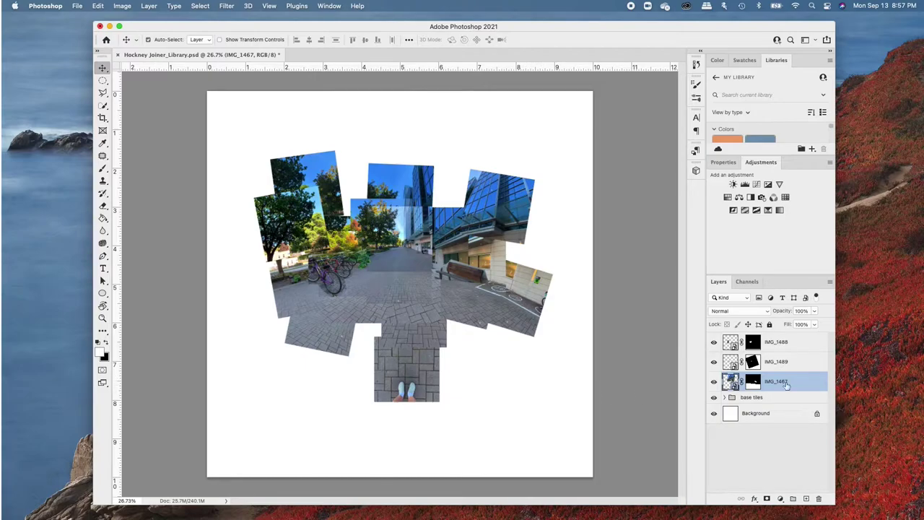
# Step: Select every tile and scale the whole collage up about 126%, shifting it upward
pyautogui.moveTo(596, 448); pyautogui.dragTo(253, 148)
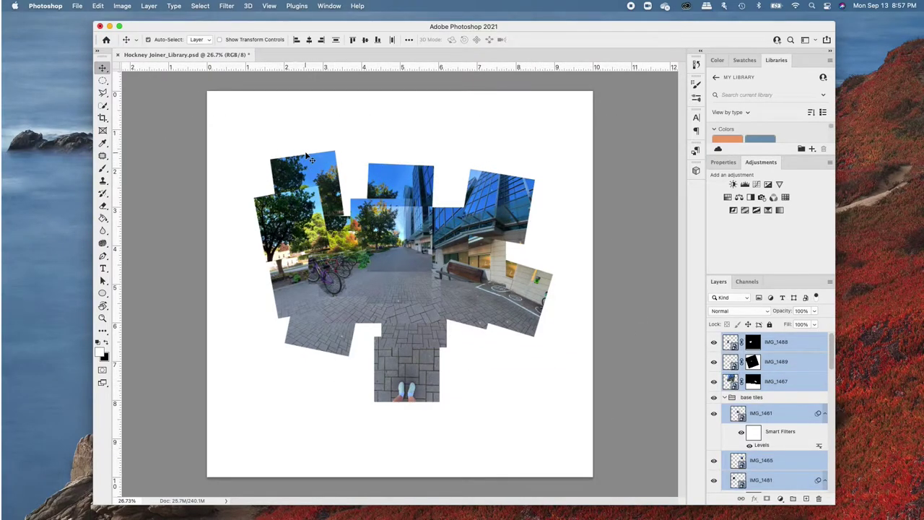
pyautogui.press('super+t')
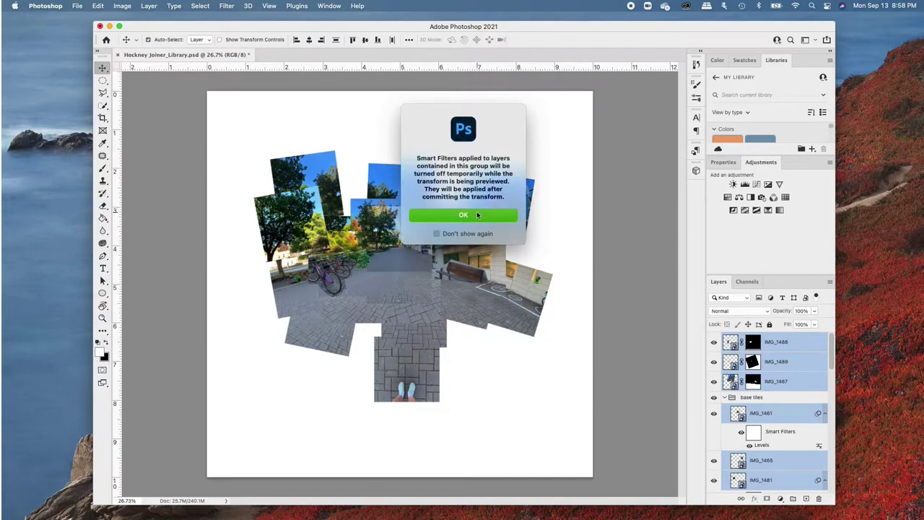
pyautogui.click(477, 214)
pyautogui.moveTo(546, 382); pyautogui.dragTo(636, 455)
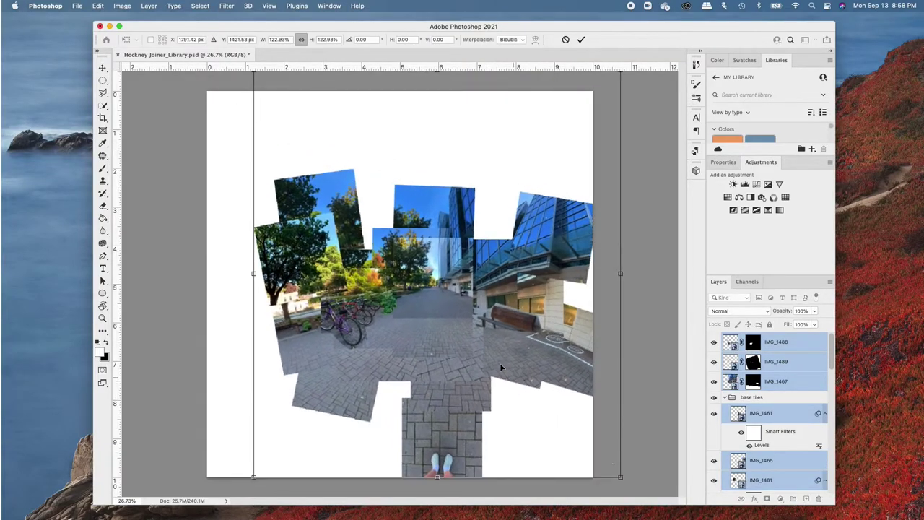
pyautogui.moveTo(476, 343)
pyautogui.mouseDown()
pyautogui.moveTo(458, 326)
pyautogui.moveTo(477, 329)
pyautogui.mouseUp()
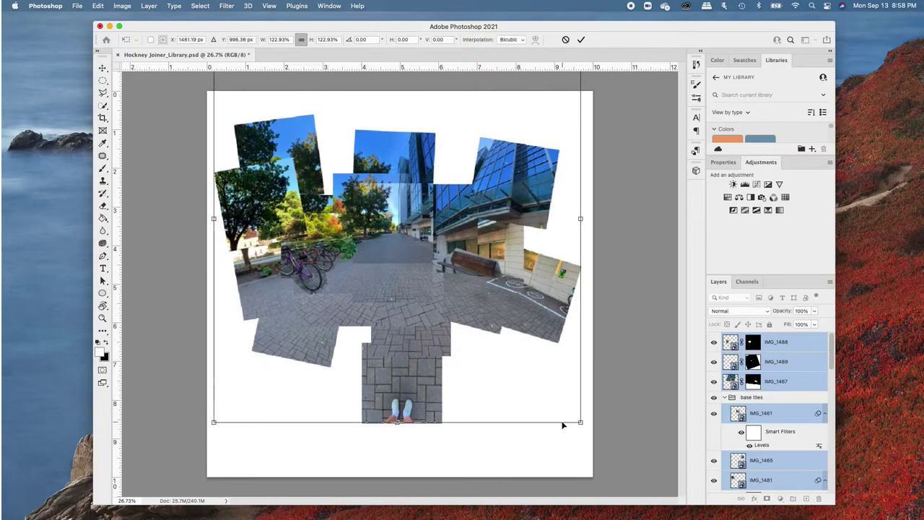
pyautogui.moveTo(582, 425); pyautogui.dragTo(590, 434)
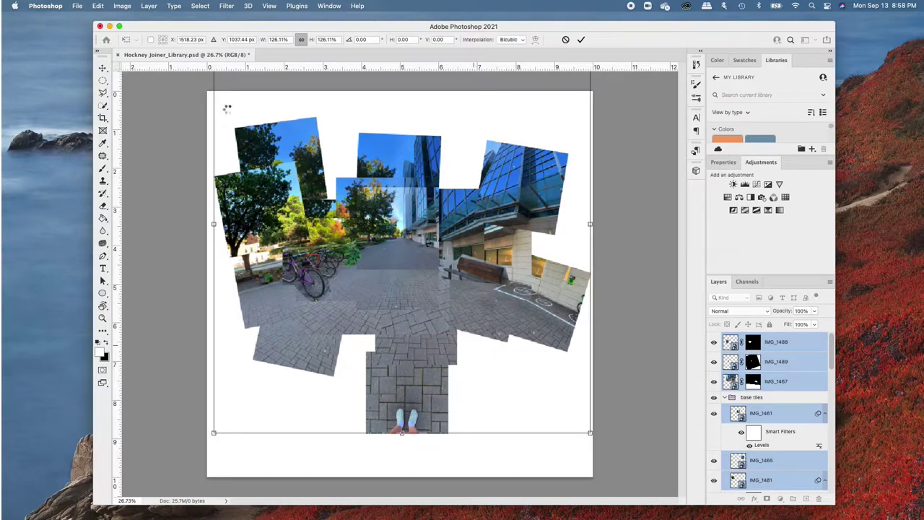
pyautogui.press('Return')
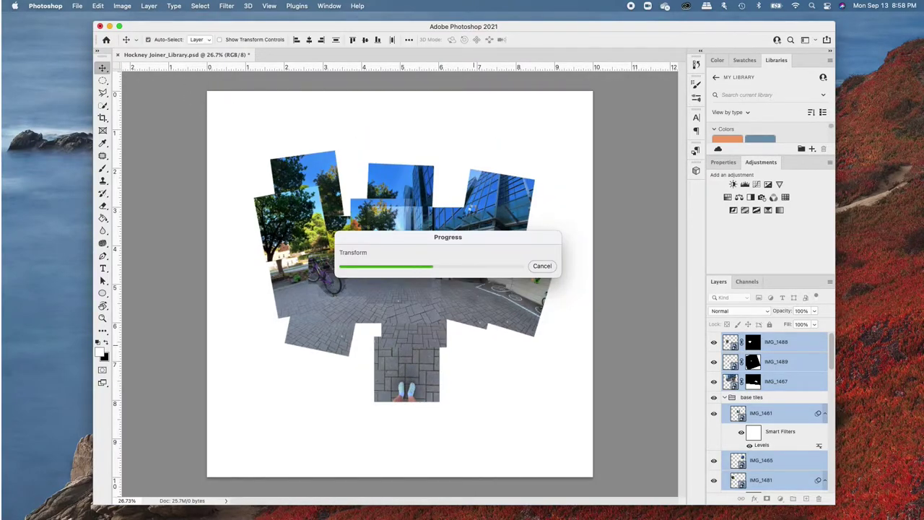
# Step: Group the bench, bicycle and bush layers as 'added images' and collapse 'base tiles'
pyautogui.click(793, 498)
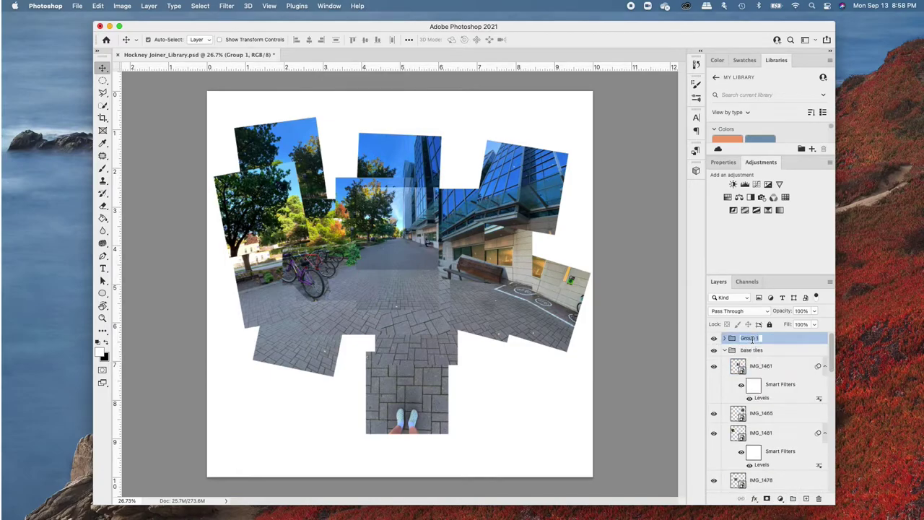
pyautogui.write('added image')
pyautogui.write('s')
pyautogui.press('Return')
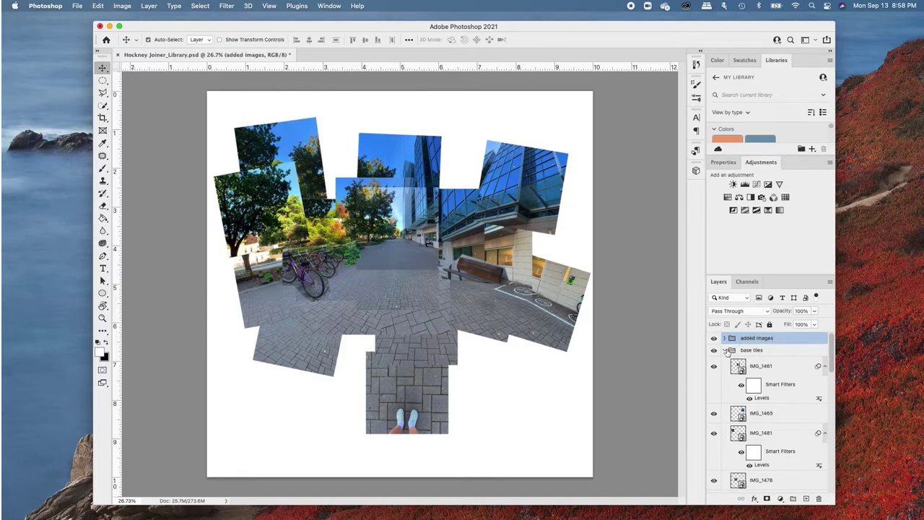
pyautogui.click(727, 351)
pyautogui.click(805, 404)
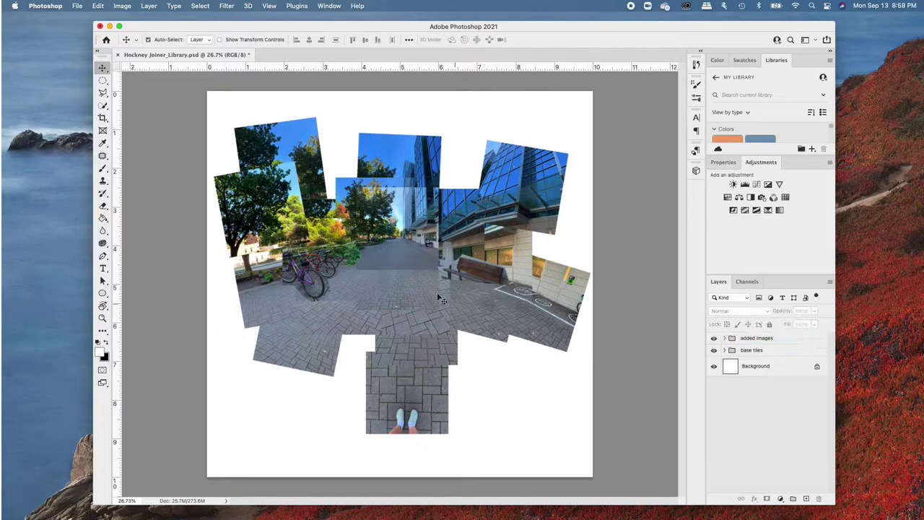
# Step: Add a Levels adjustment that brightens the collage's midtones
pyautogui.click(745, 186)
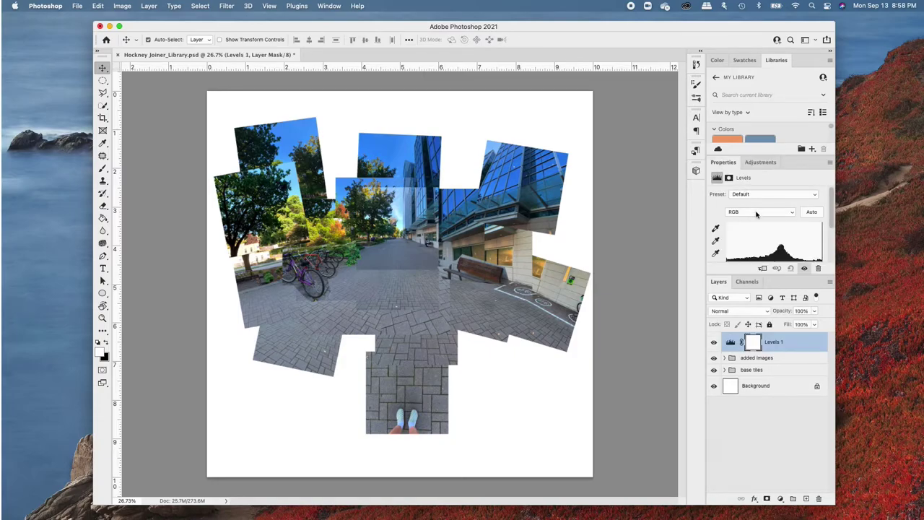
pyautogui.scroll(-3, 768, 238)
pyautogui.moveTo(775, 210); pyautogui.dragTo(769, 210)
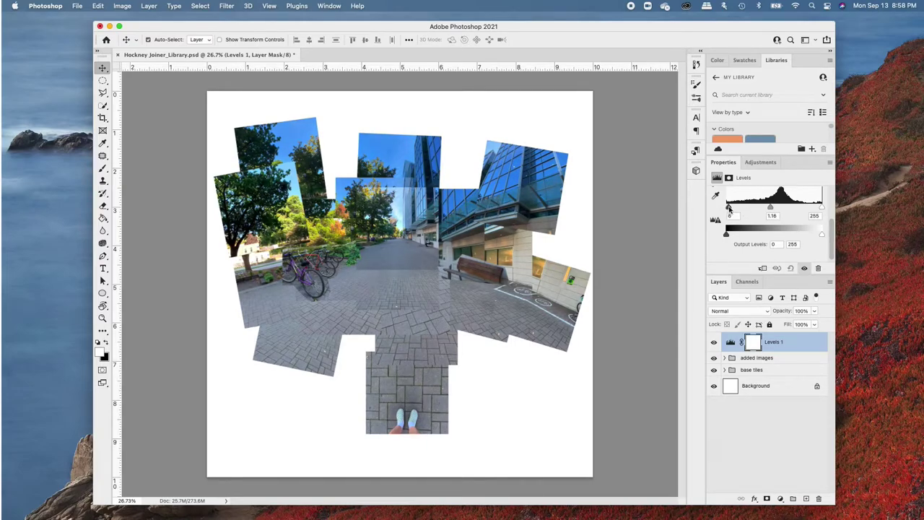
pyautogui.click(760, 162)
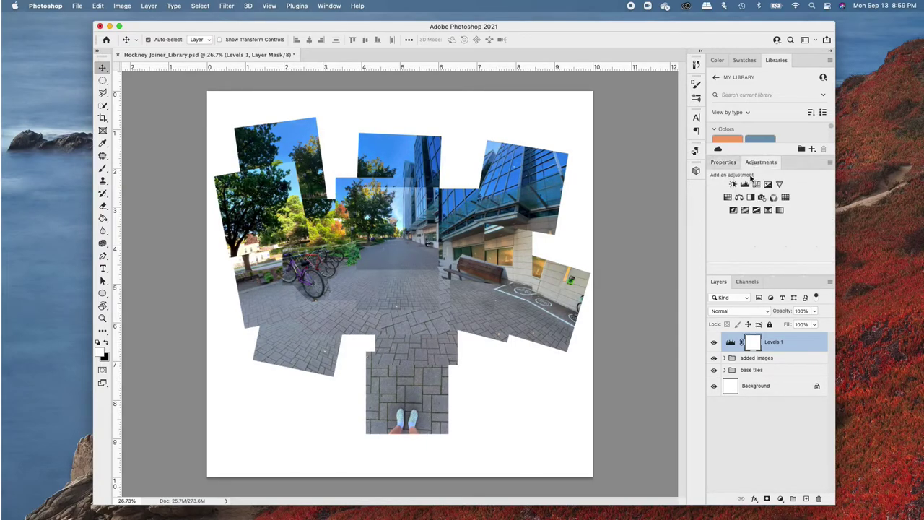
# Step: Add a Hue/Saturation adjustment with slight saturation and hue shifts, then save the document
pyautogui.click(737, 194)
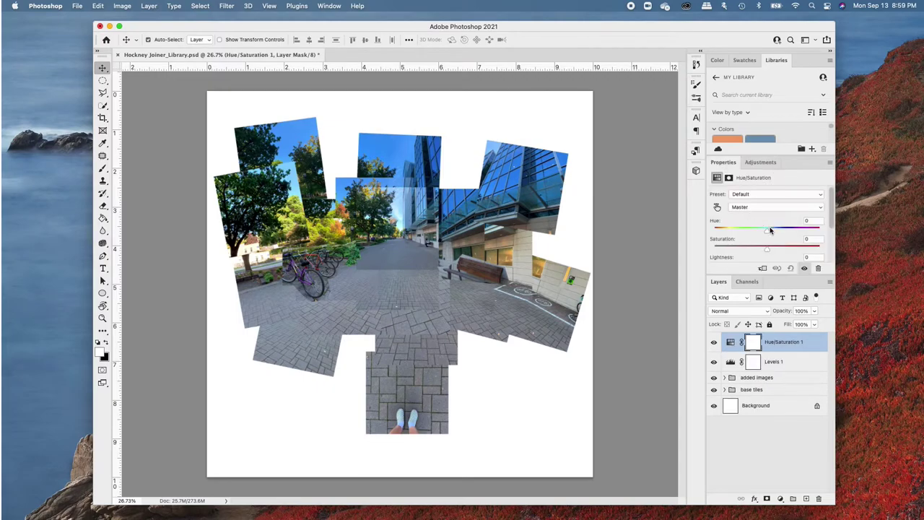
pyautogui.moveTo(761, 249)
pyautogui.mouseDown()
pyautogui.moveTo(778, 249)
pyautogui.moveTo(760, 249)
pyautogui.mouseUp()
pyautogui.moveTo(768, 231); pyautogui.dragTo(773, 231)
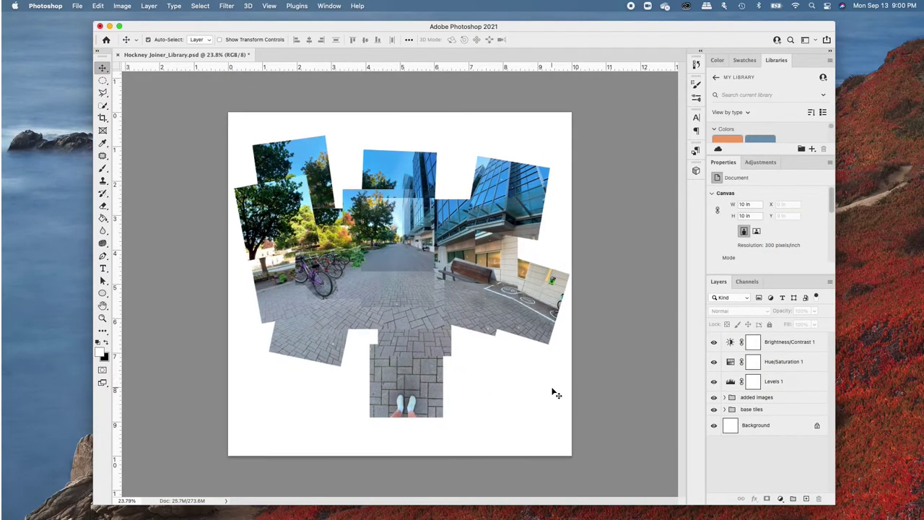
pyautogui.press('super+s')
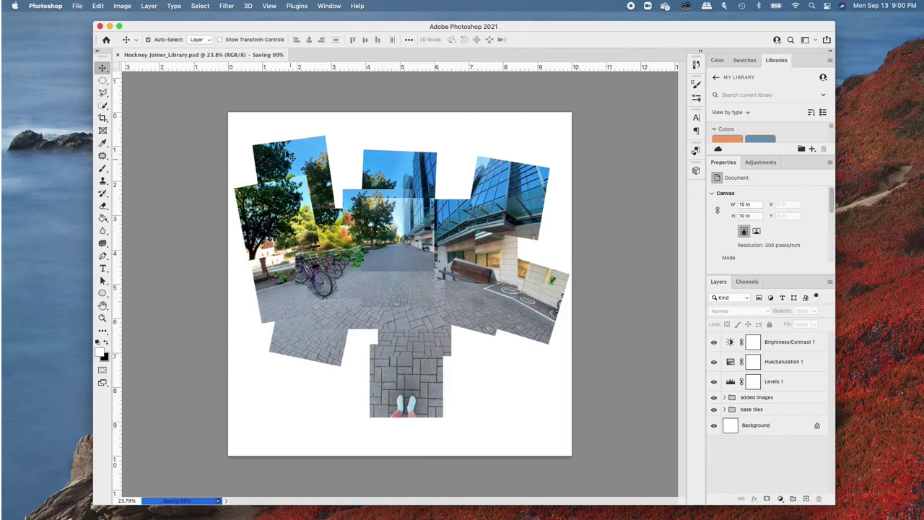
# Step: Quick Export the collage as Hockney Joiner_Library.png and place it beside the photos
pyautogui.click(78, 6)
pyautogui.moveTo(138, 133)
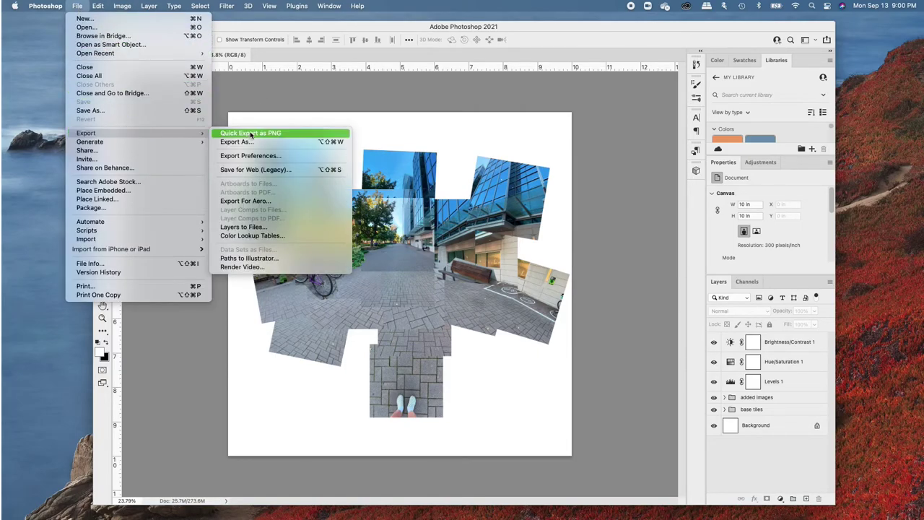
pyautogui.click(250, 133)
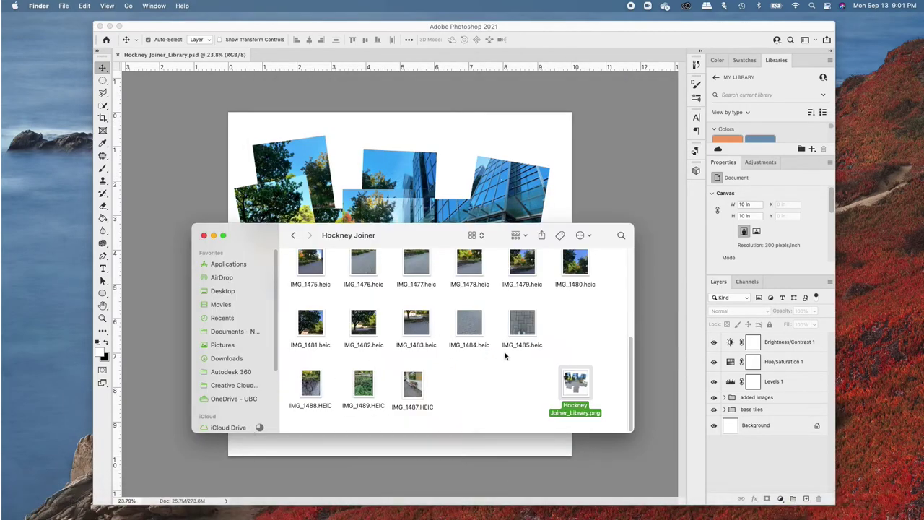
pyautogui.moveTo(575, 383); pyautogui.dragTo(470, 383)
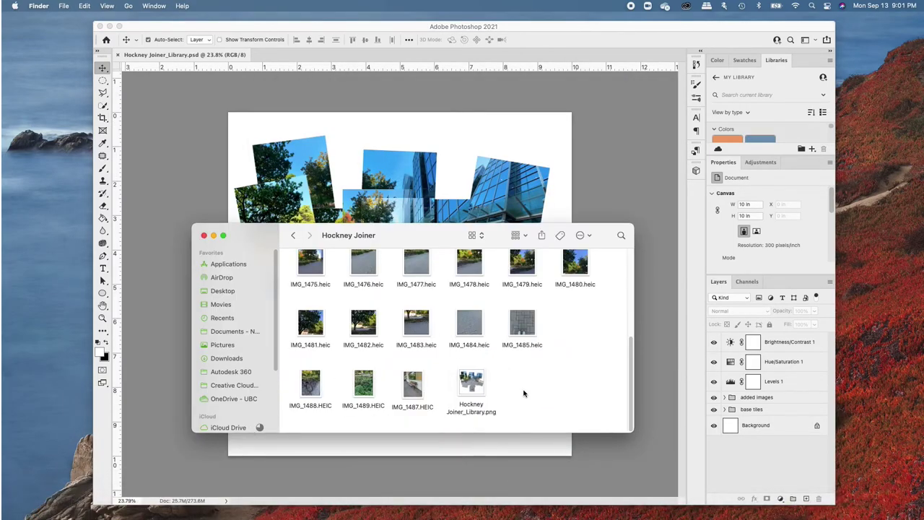